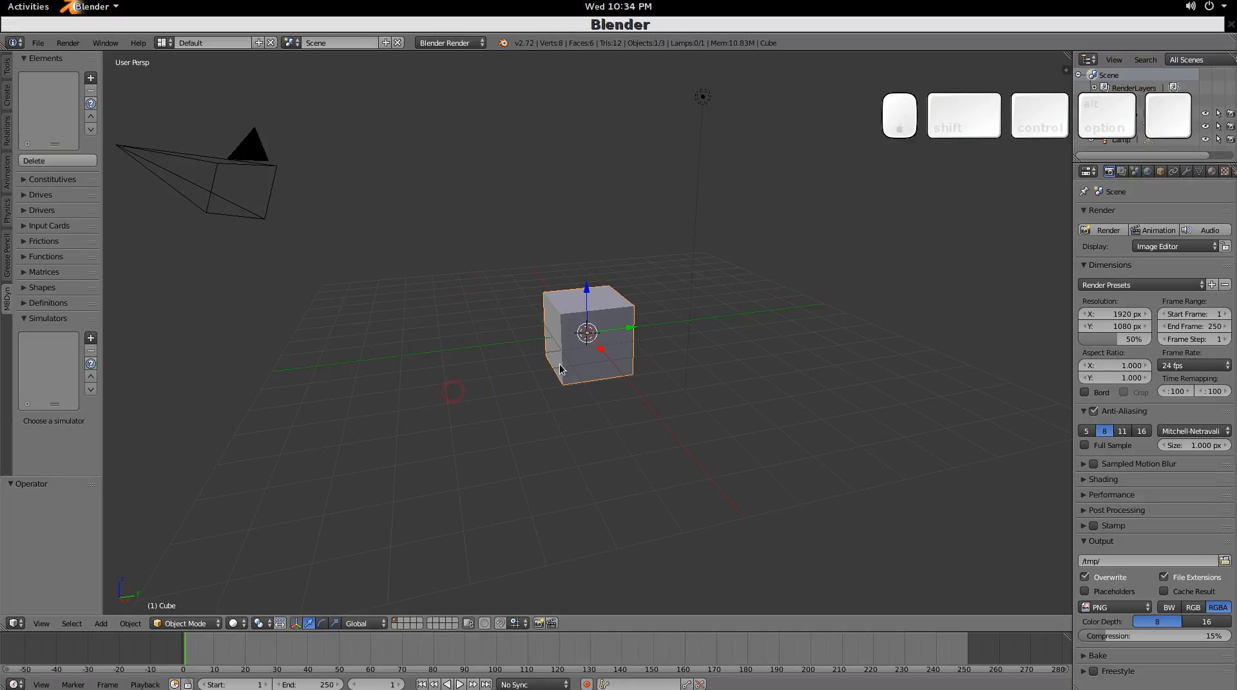
- Add a Clamp joint element to the selected cube, keeping the default name
{"action": "left_click", "coordinate": [91, 77]}
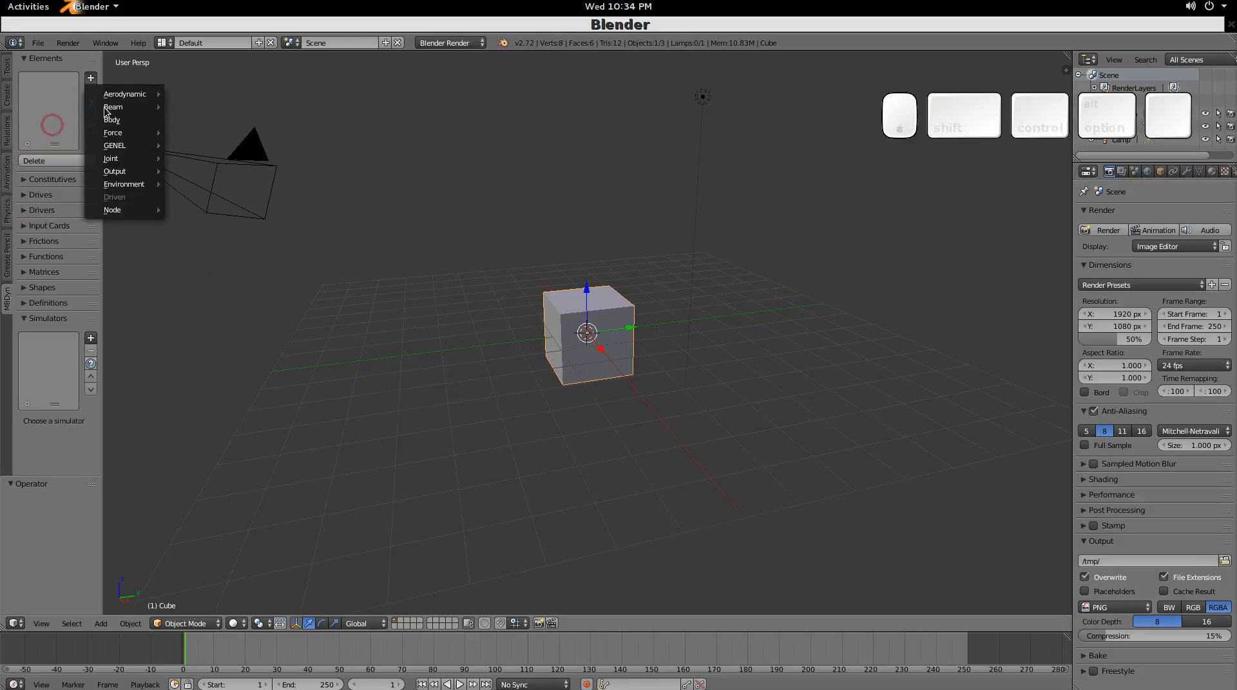
{"action": "left_click", "coordinate": [137, 157]}
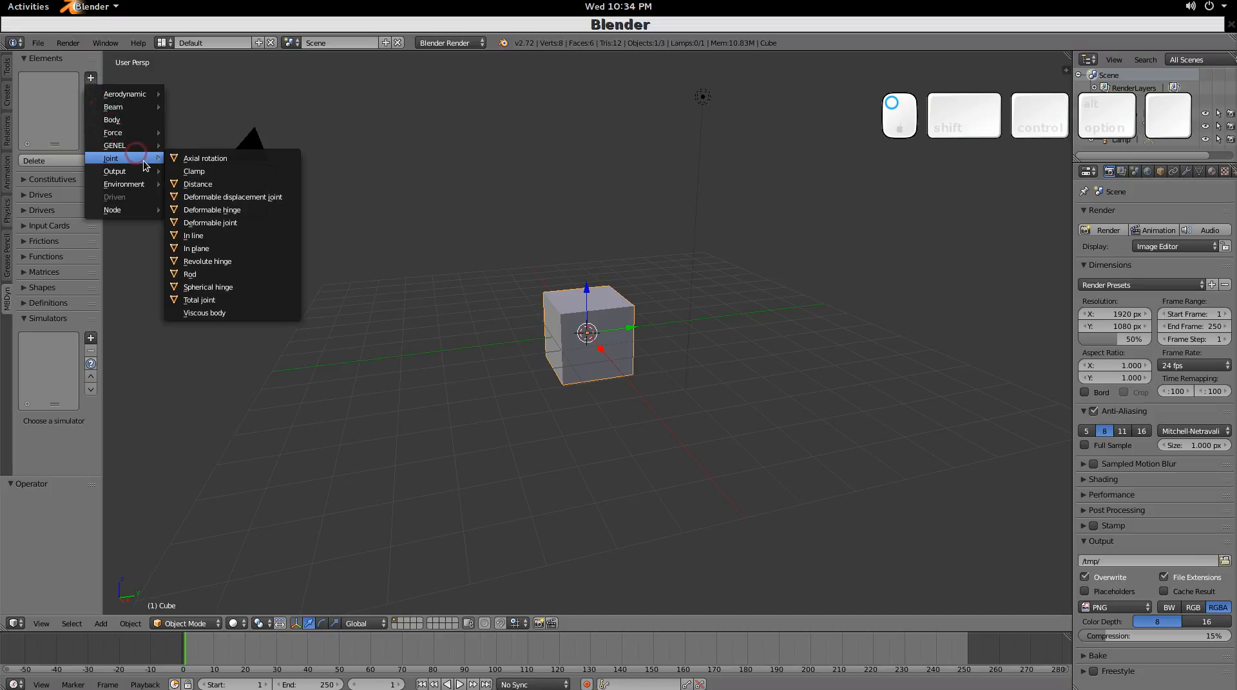
{"action": "left_click", "coordinate": [134, 171]}
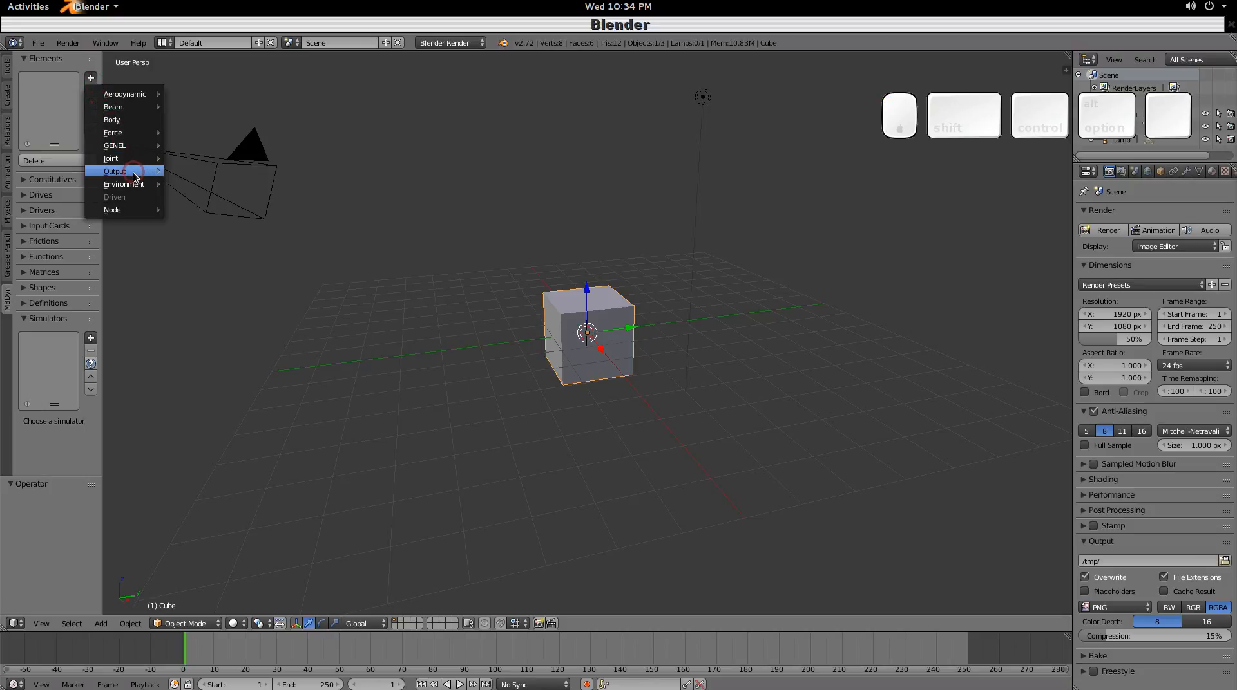
{"action": "mouse_move", "coordinate": [136, 183]}
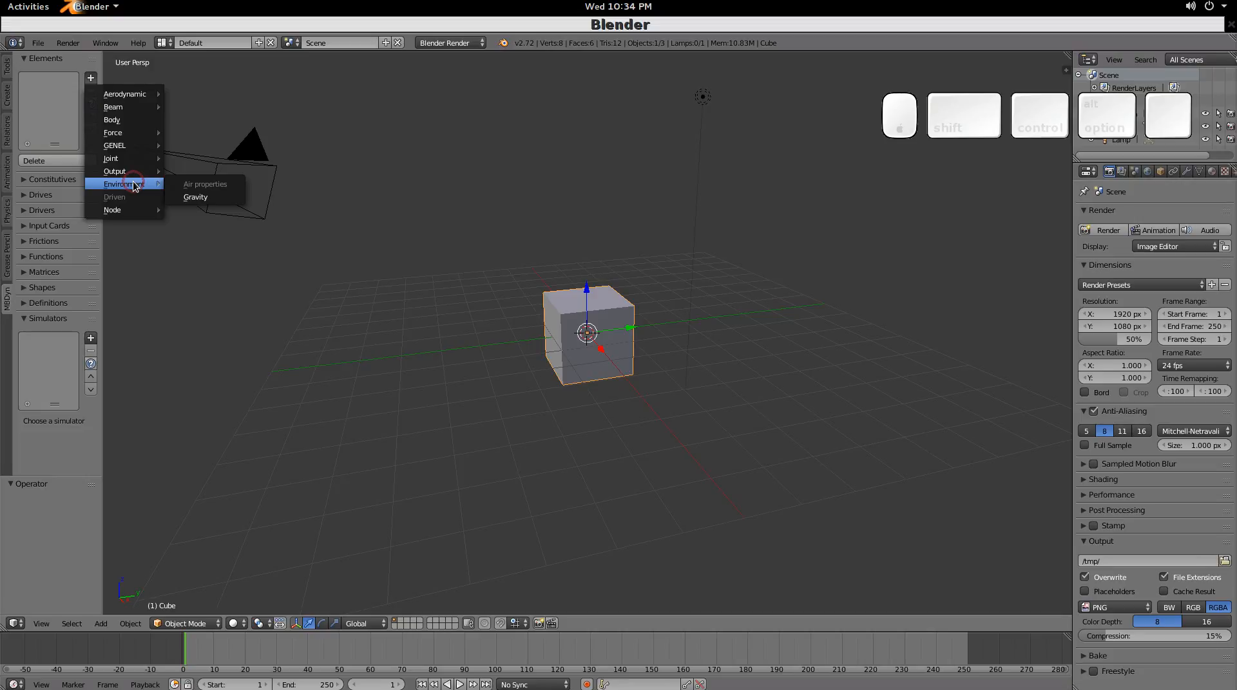
{"action": "mouse_move", "coordinate": [138, 160]}
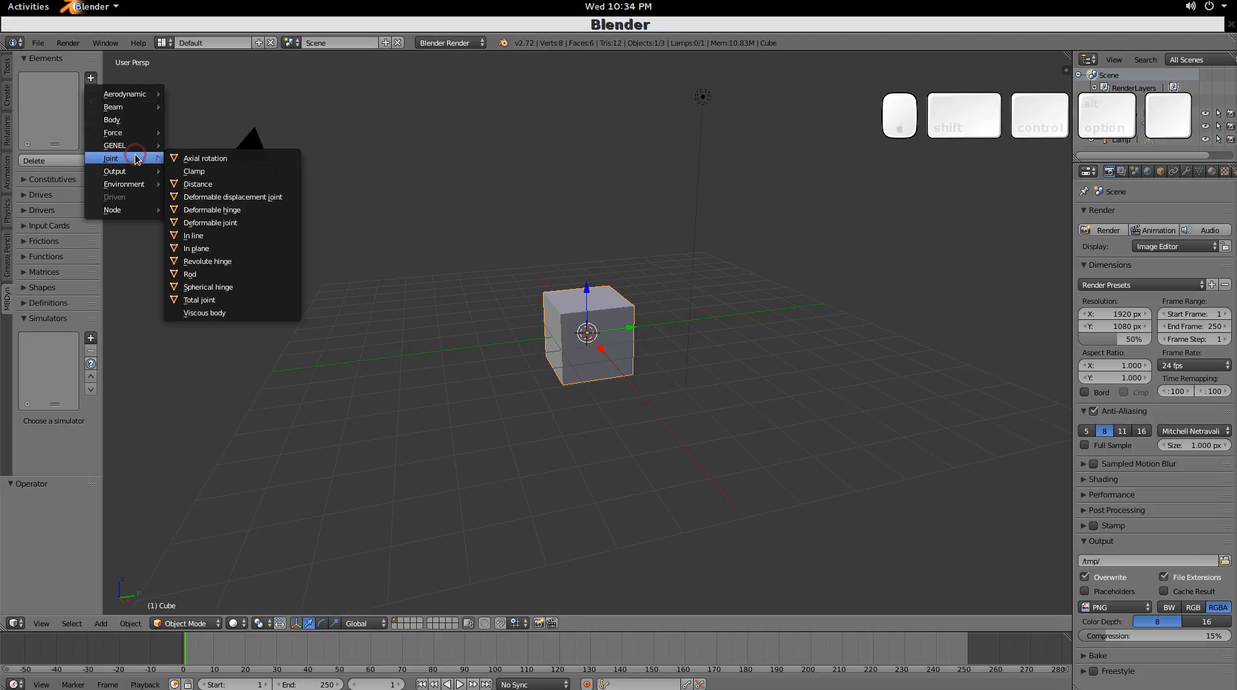
{"action": "left_click", "coordinate": [222, 172]}
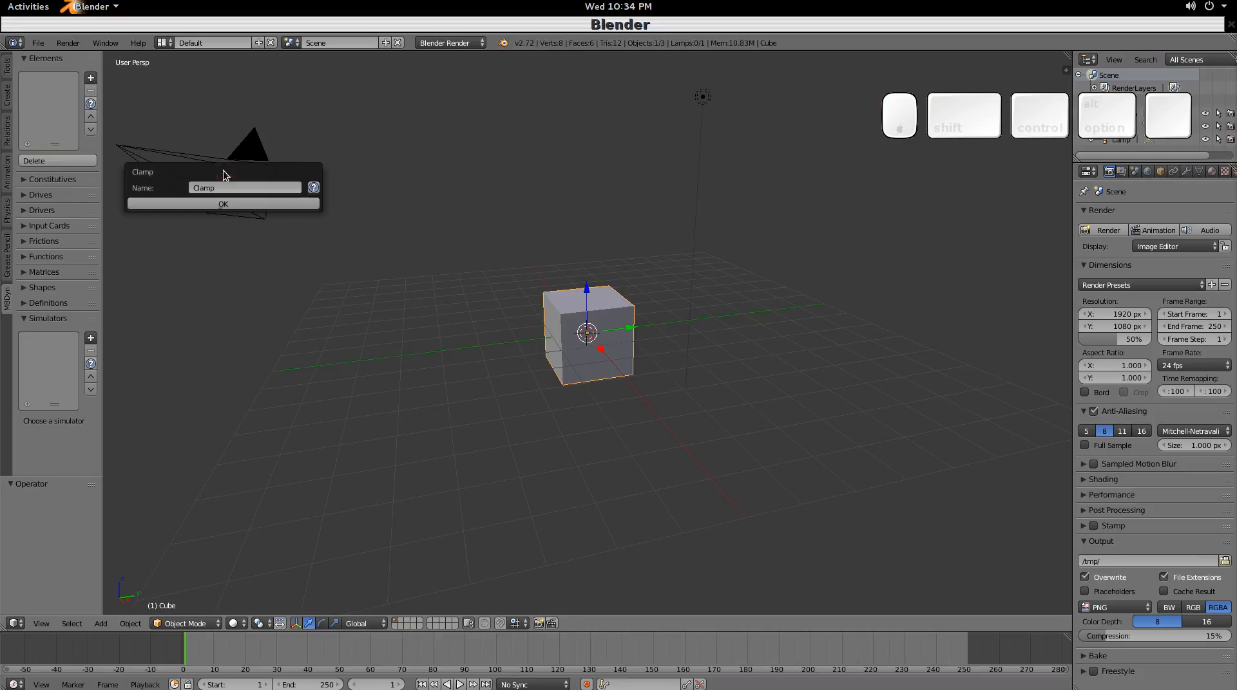
{"action": "left_click", "coordinate": [234, 205]}
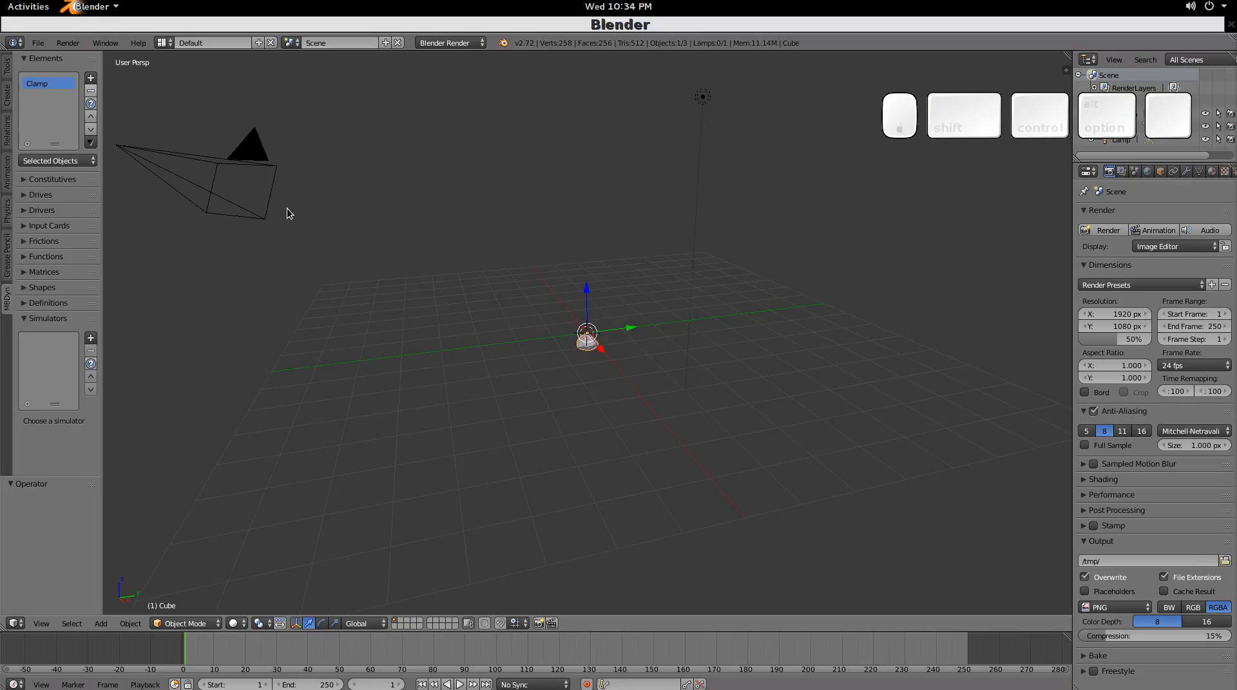
- With nothing selected, add a Body element with mass 1 and a new 3x3 matrix of subtype Identity
{"action": "key", "text": "a"}
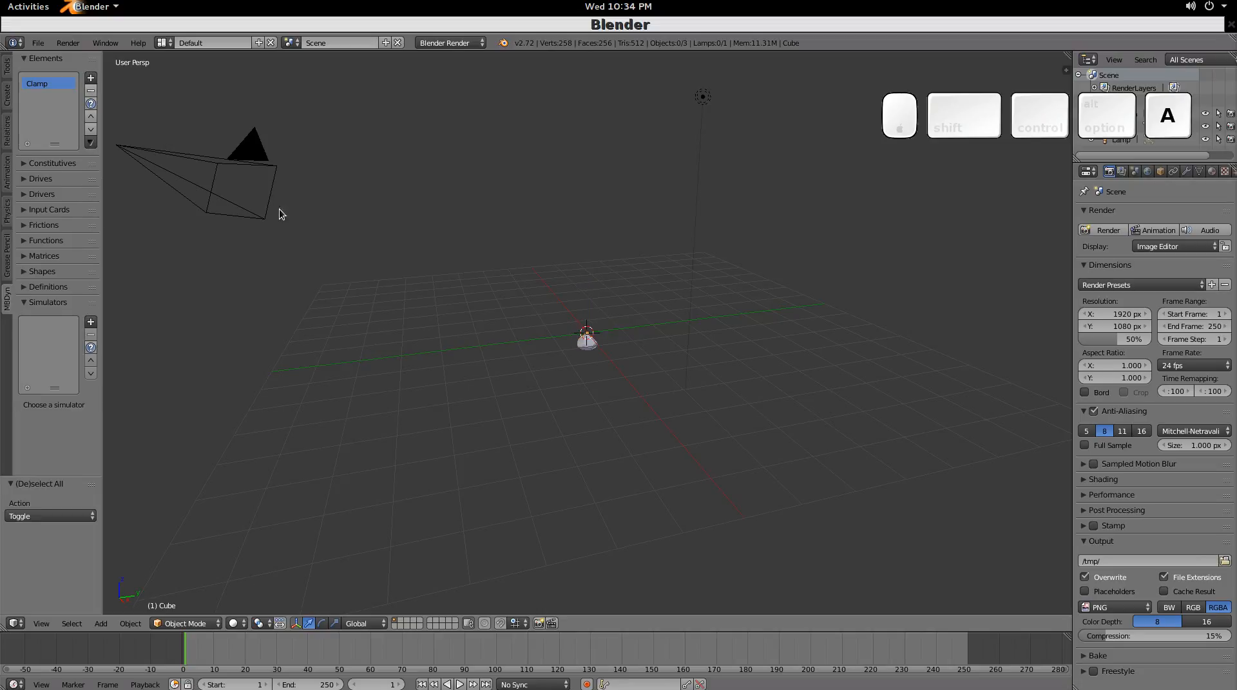
{"action": "left_click", "coordinate": [90, 78]}
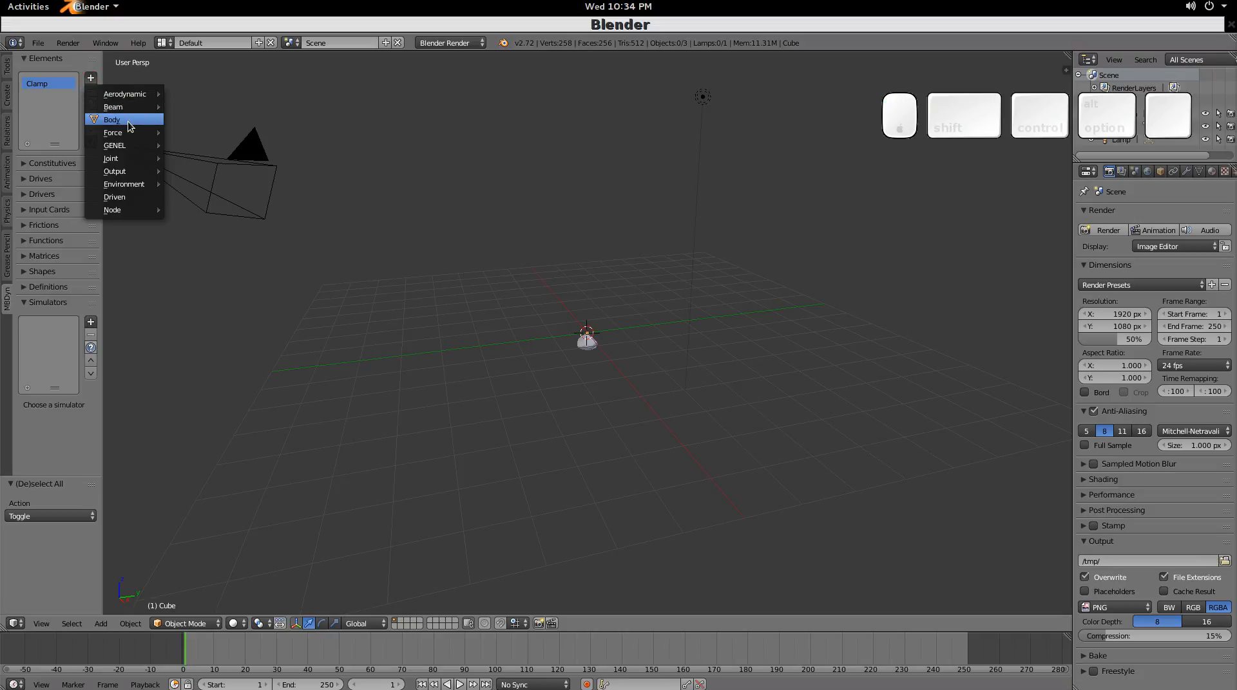
{"action": "left_click", "coordinate": [127, 121]}
{"action": "left_click", "coordinate": [134, 188]}
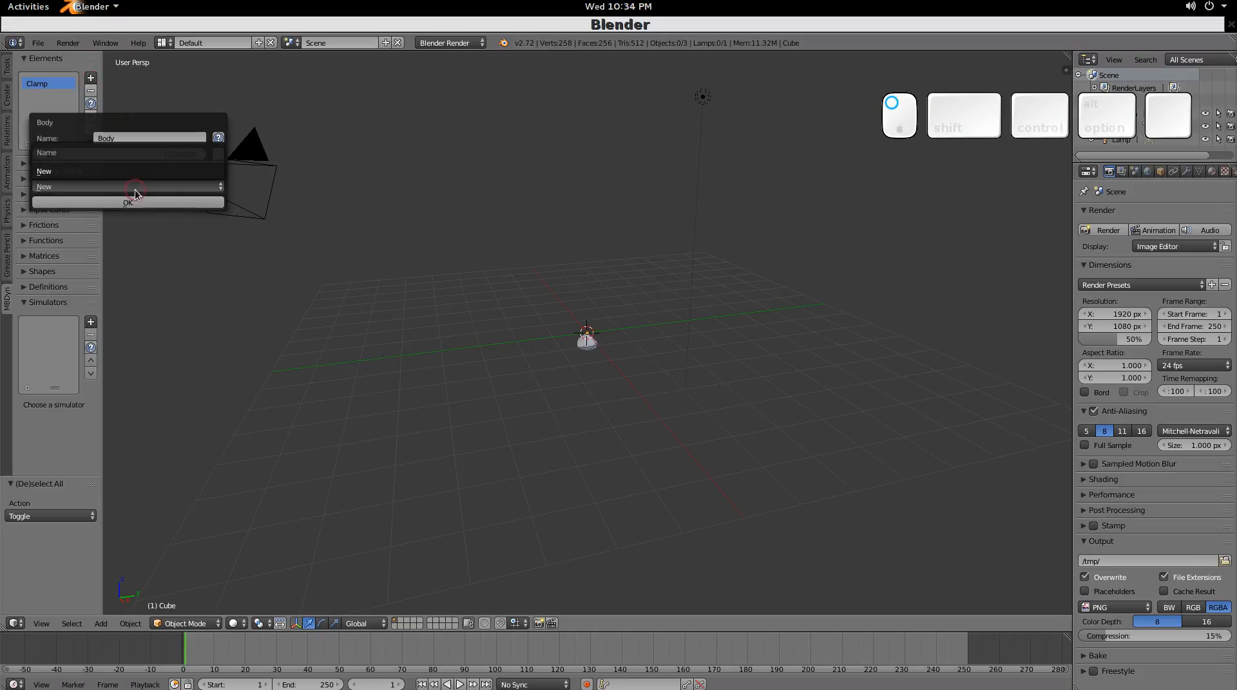
{"action": "left_click", "coordinate": [125, 173]}
{"action": "left_click", "coordinate": [143, 237]}
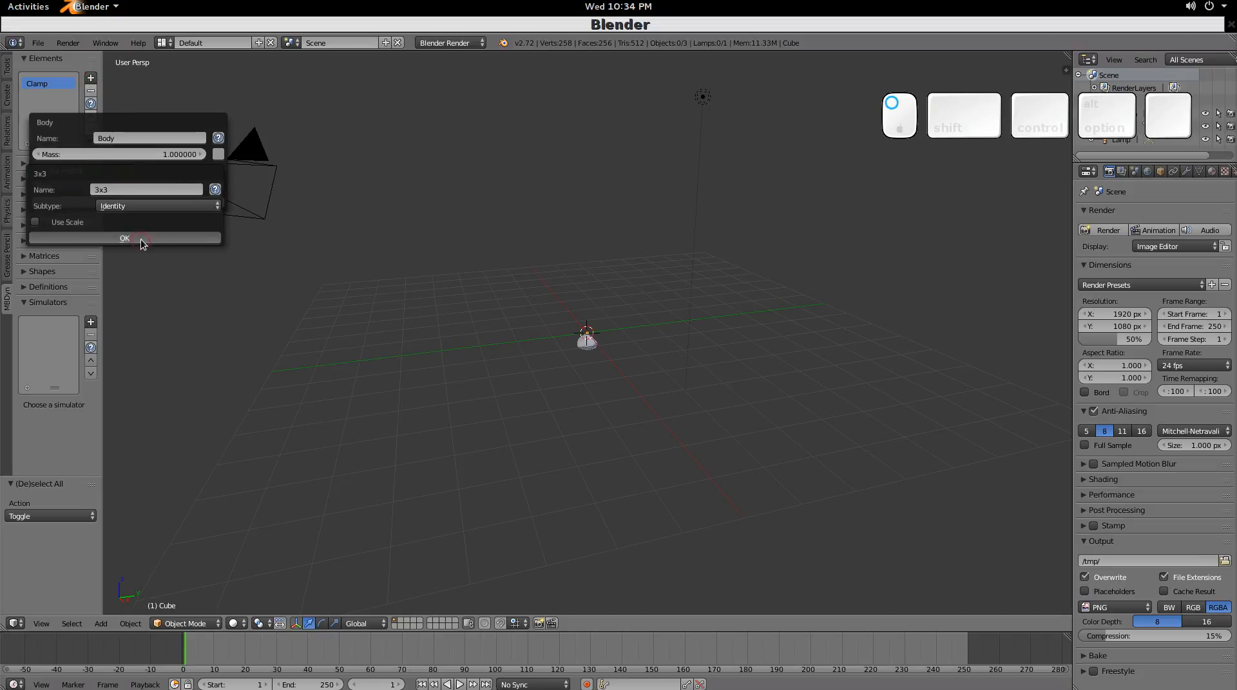
{"action": "left_click", "coordinate": [141, 202]}
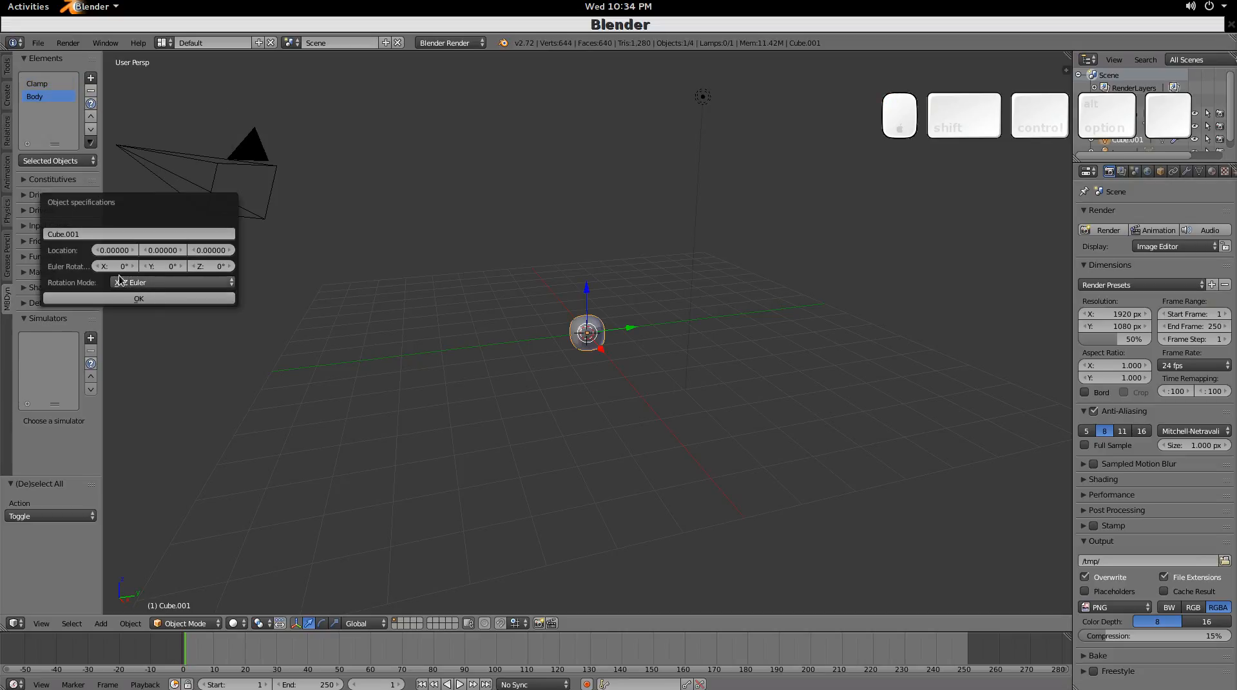
- Set the new body object's X location to 4 and accept its object specifications
{"action": "key", "text": "Caps_Lock"}
{"action": "left_click", "coordinate": [119, 252]}
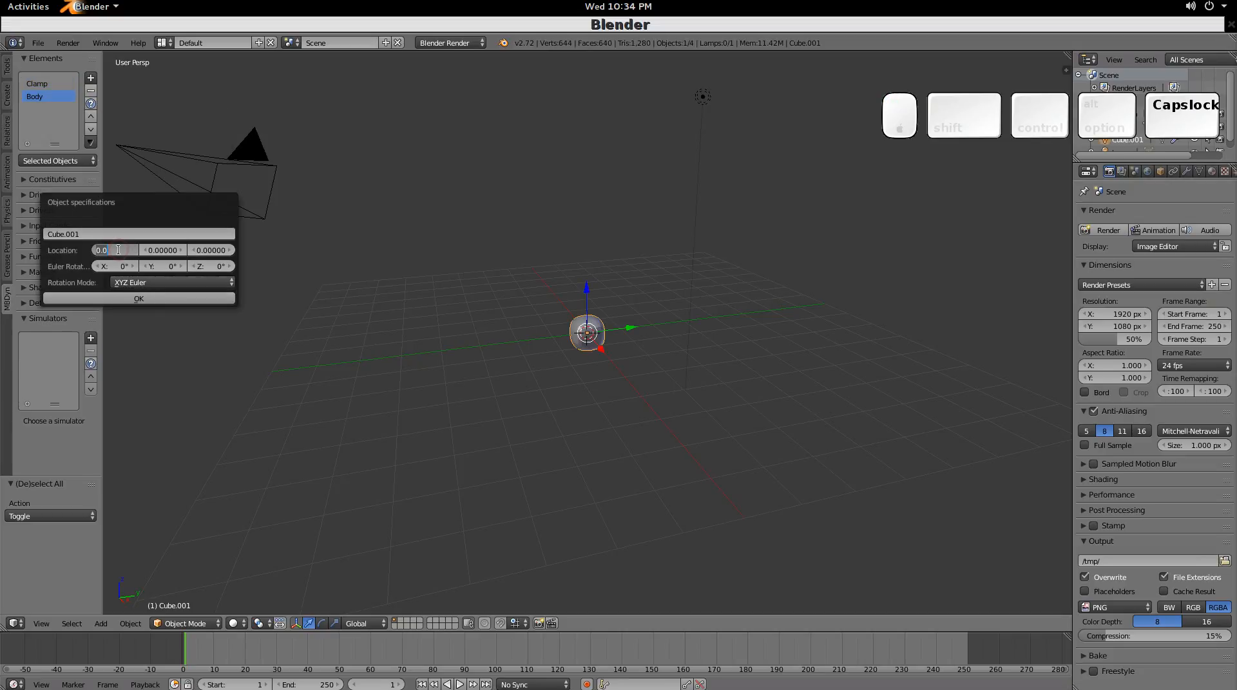
{"action": "type", "text": "4"}
{"action": "key", "text": "Return"}
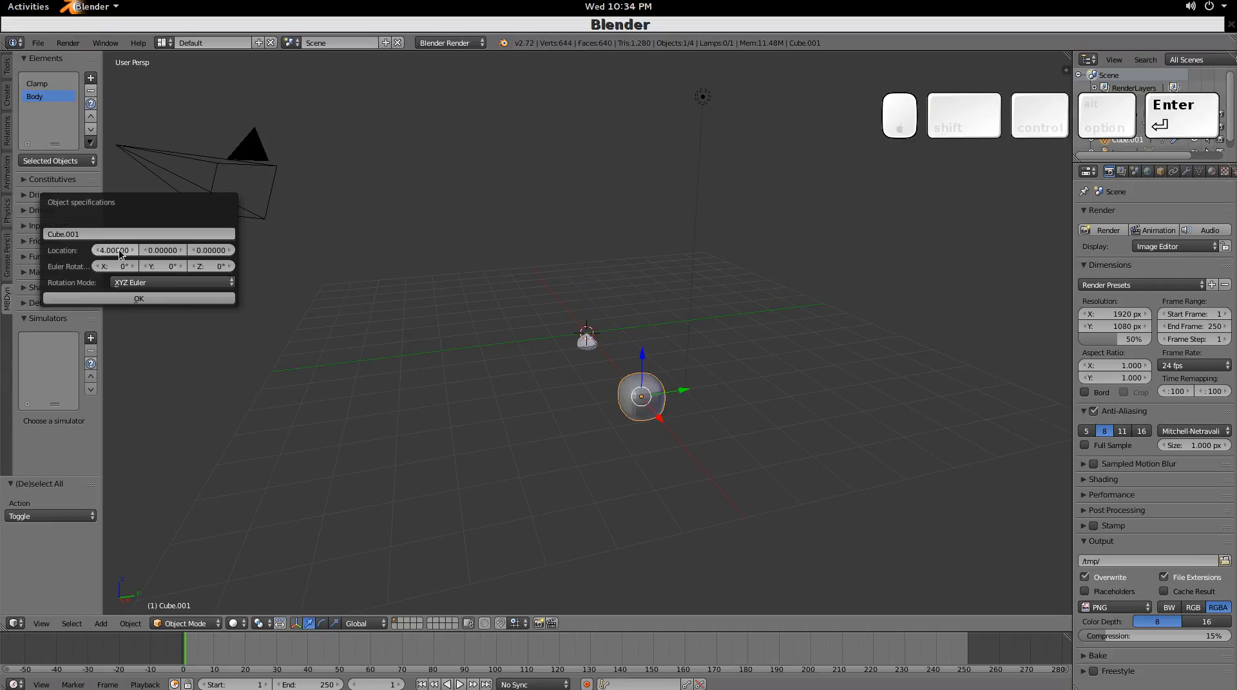
{"action": "left_click", "coordinate": [139, 300]}
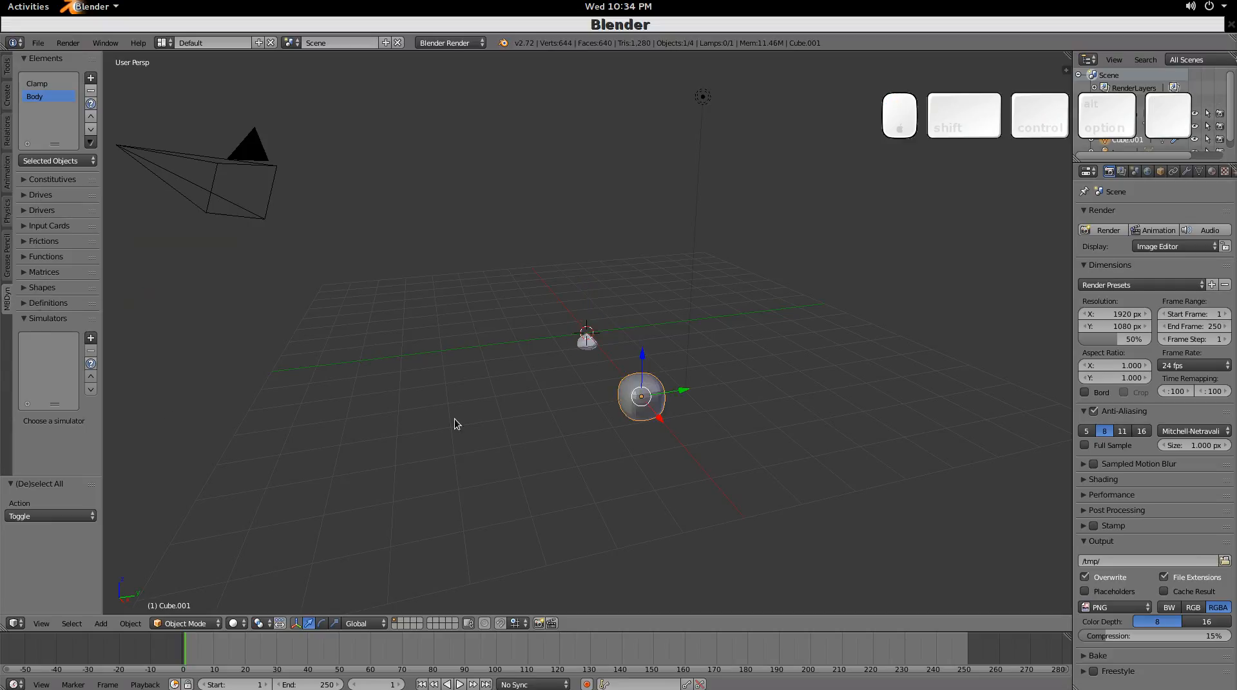
- Add a Revolute hinge joint between the body object and the clamped cube, with the clamped cube as the active object
{"action": "middle_click_drag", "start_coordinate": [455, 419], "coordinate": [630, 414]}
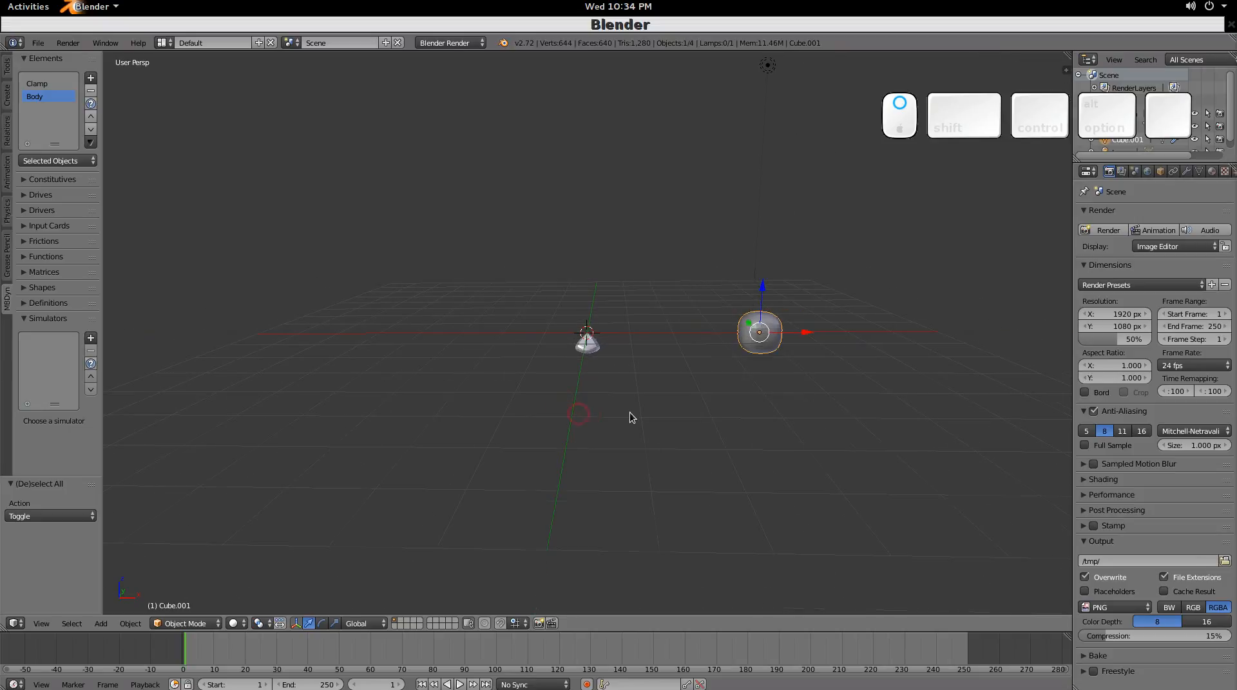
{"action": "left_click", "coordinate": [630, 412]}
{"action": "key", "text": "shift"}
{"action": "right_click", "coordinate": [591, 349], "text": "shift"}
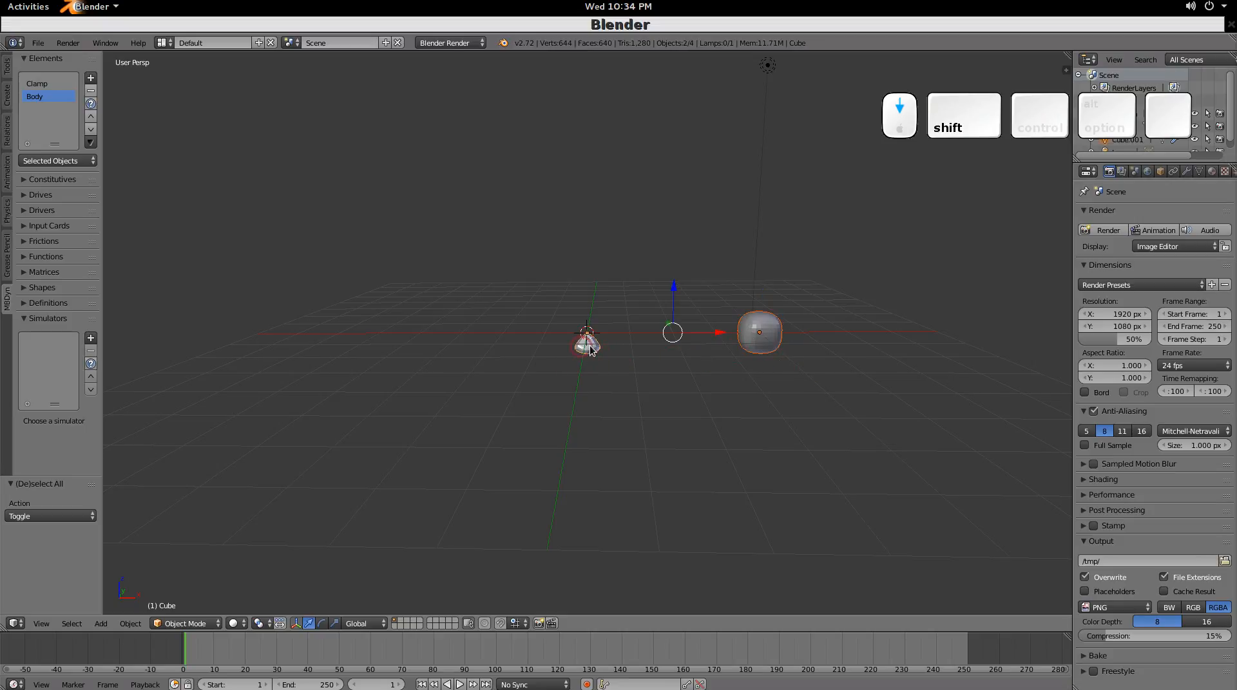
{"action": "left_click", "coordinate": [91, 79]}
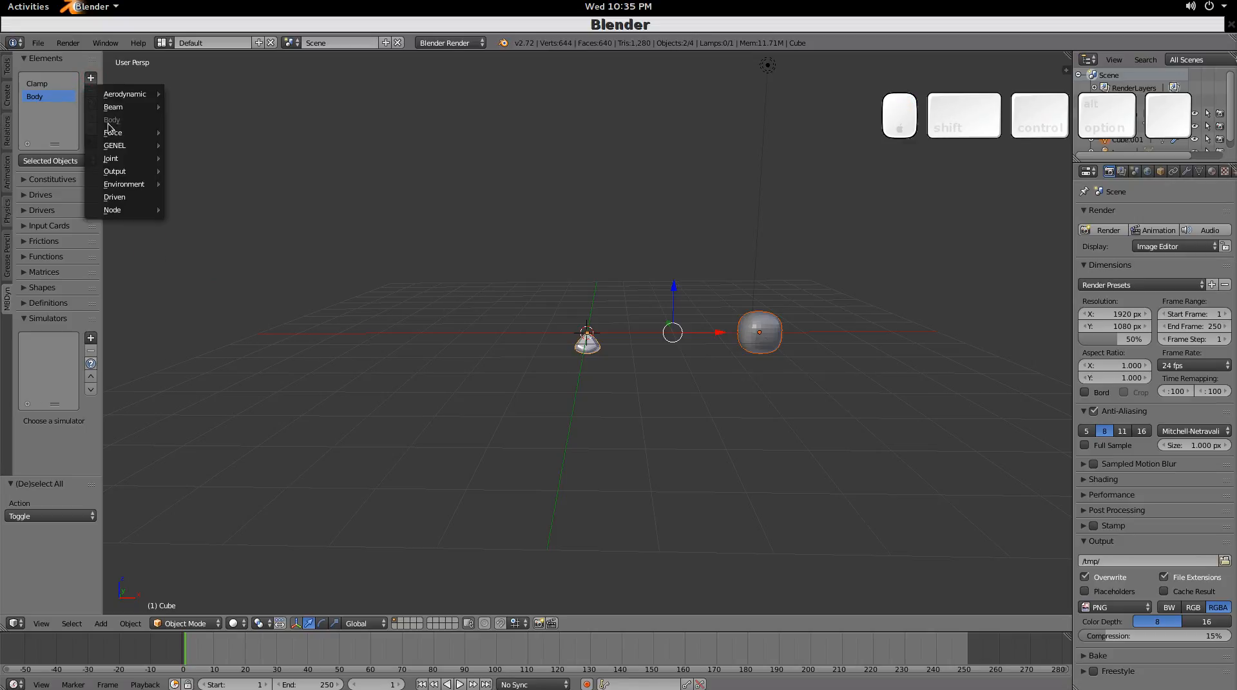
{"action": "mouse_move", "coordinate": [138, 160]}
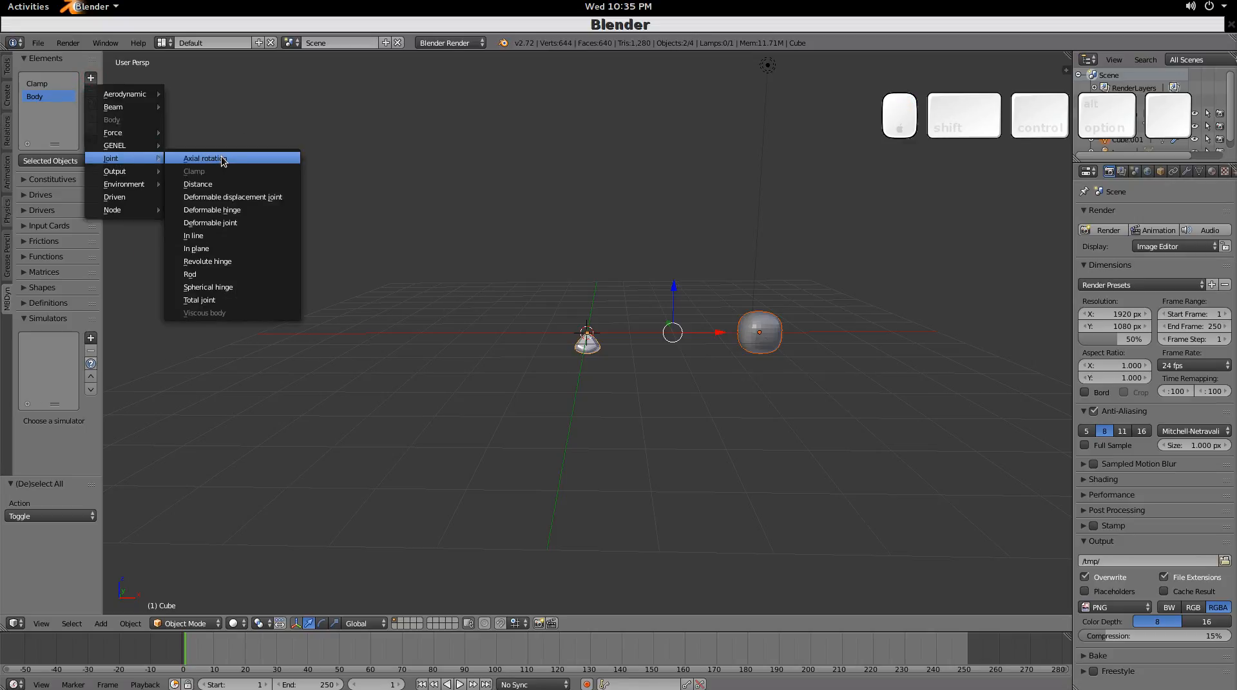
{"action": "left_click", "coordinate": [226, 262]}
{"action": "left_click", "coordinate": [215, 328]}
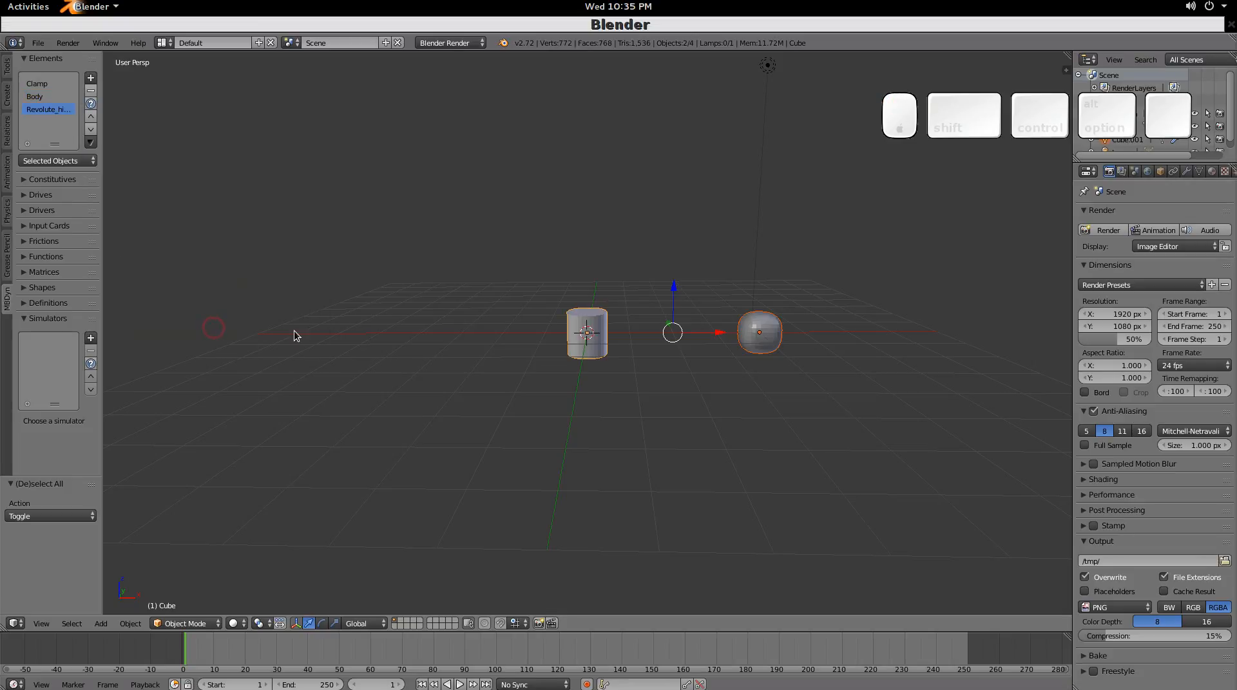
- Rotate only the hinge object at the origin 90° about the global X axis
{"action": "right_click", "coordinate": [602, 318]}
{"action": "left_click", "coordinate": [487, 368]}
{"action": "mouse_move", "coordinate": [606, 412]}
{"action": "middle_mouse_down"}
{"action": "mouse_move", "coordinate": [617, 431]}
{"action": "mouse_move", "coordinate": [596, 426]}
{"action": "middle_mouse_up"}
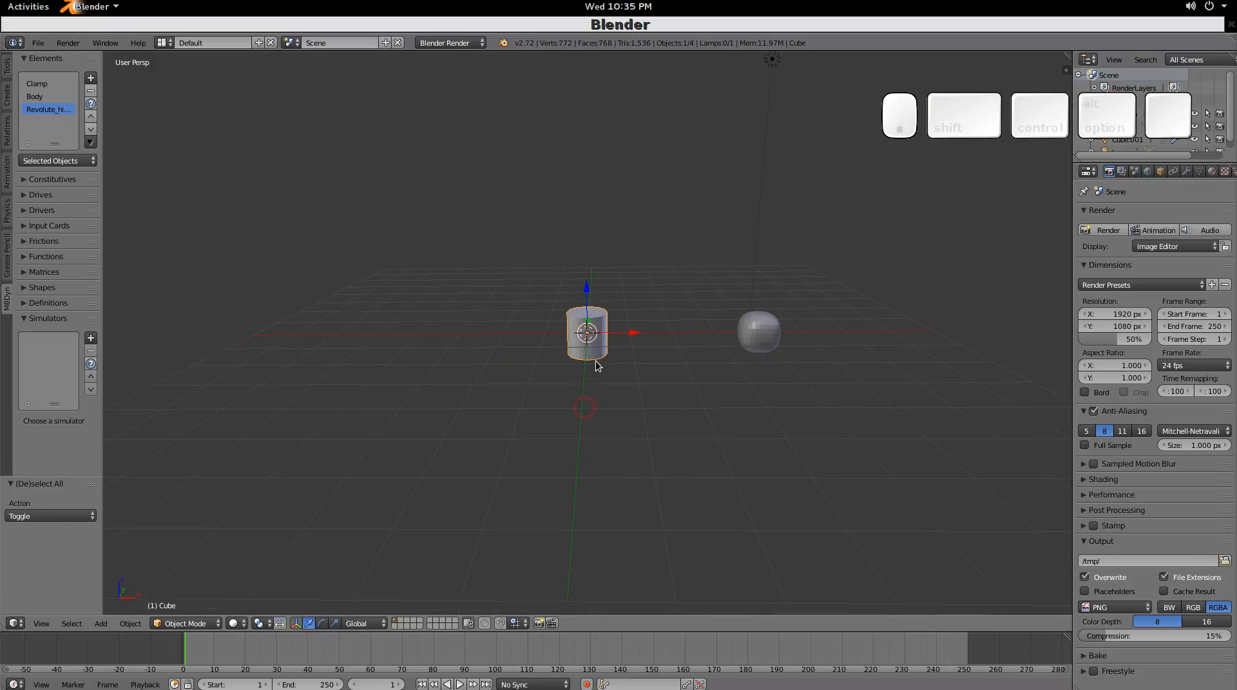
{"action": "left_click", "coordinate": [616, 432]}
{"action": "key", "text": "r"}
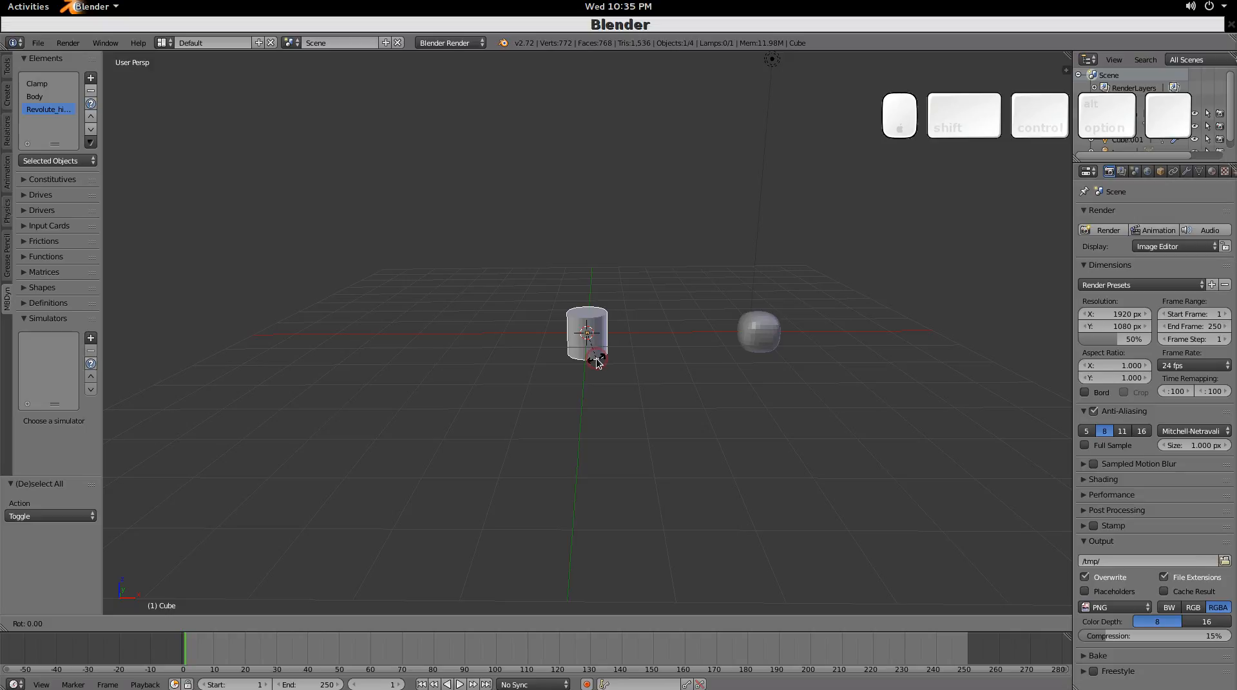
{"action": "key", "text": "x"}
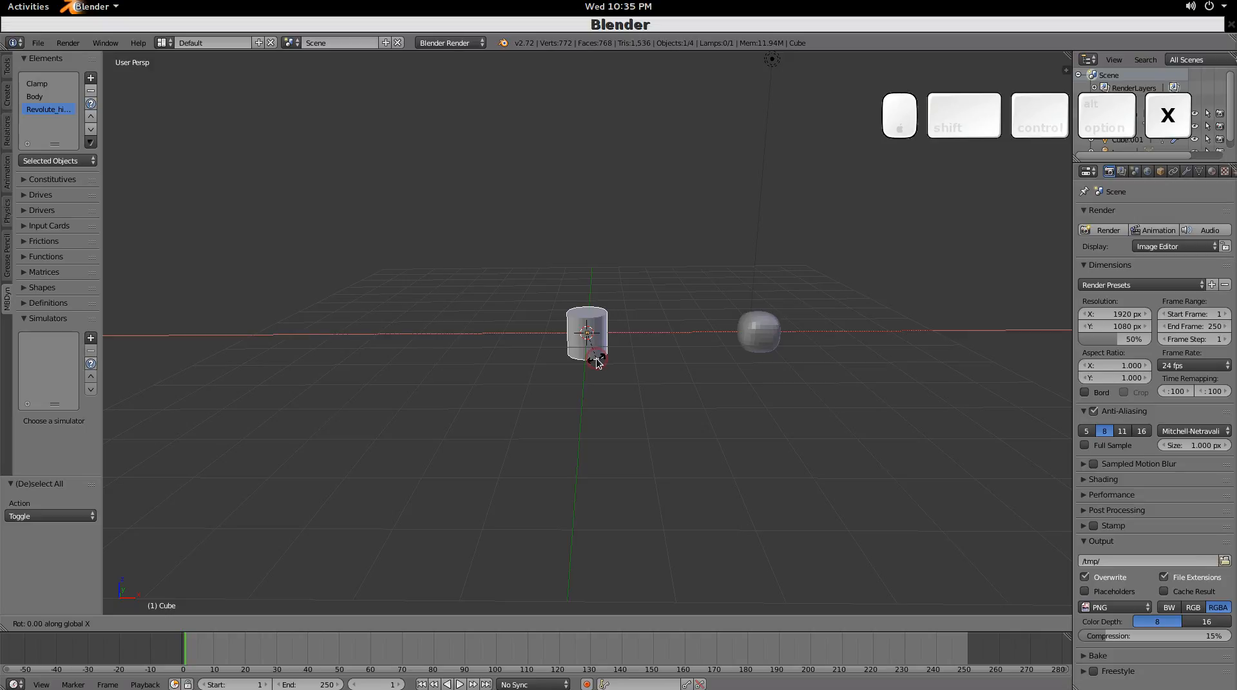
{"action": "key", "text": "9"}
{"action": "key", "text": "0"}
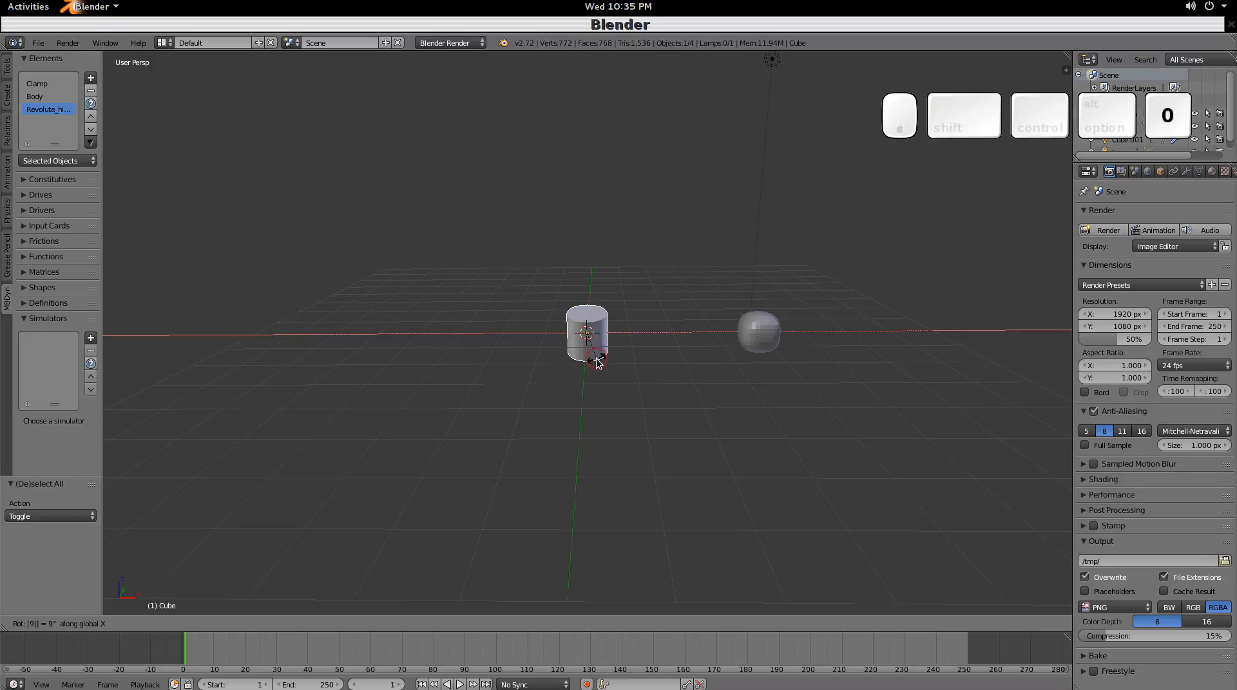
{"action": "key", "text": "Return"}
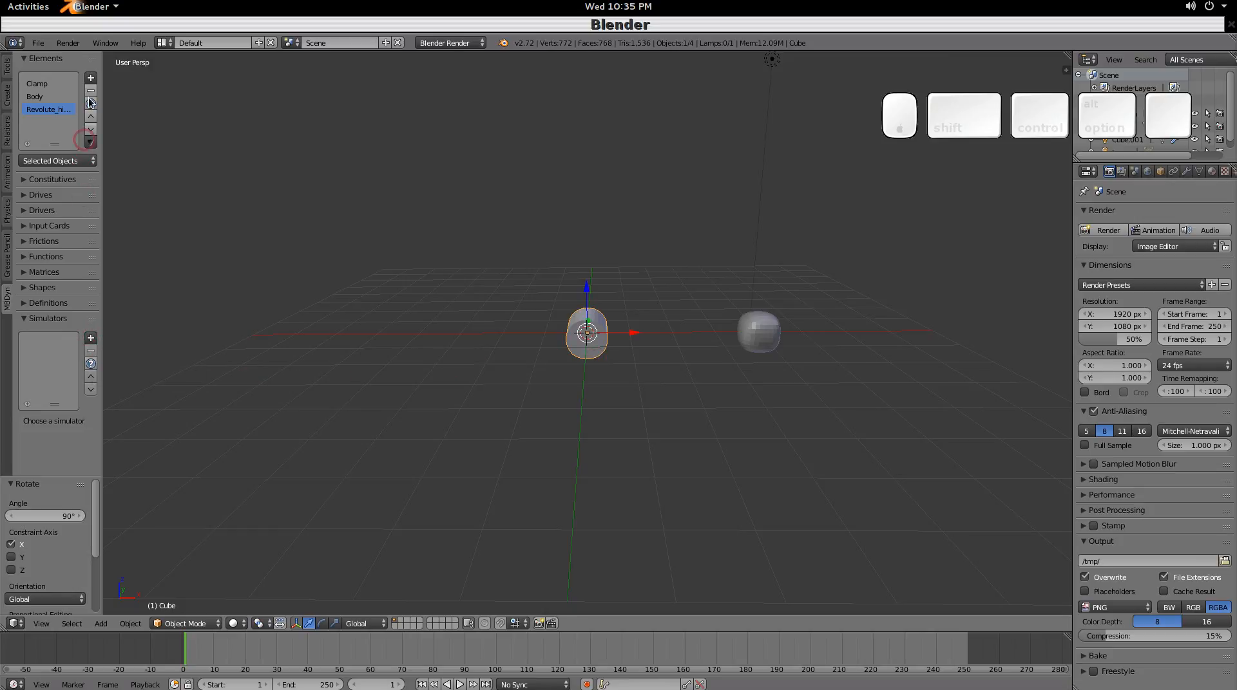
- Deselect all objects and add a Stream animation output element with its default stream name, port and host
{"action": "key", "text": "a"}
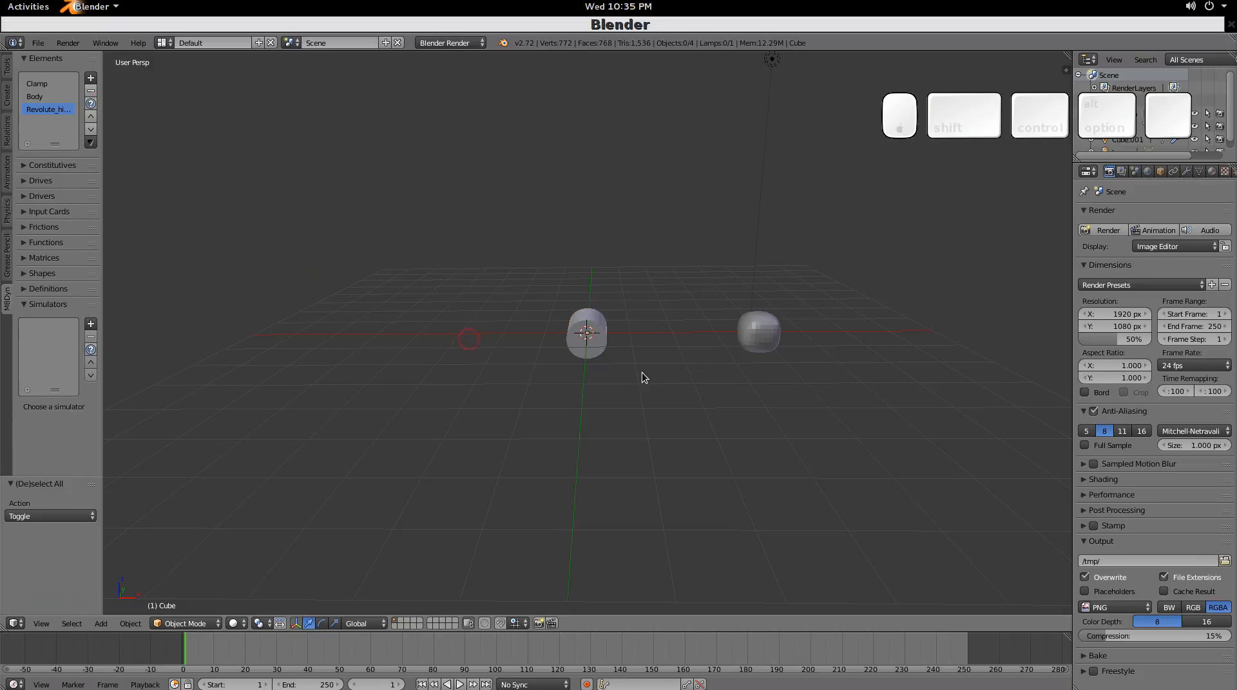
{"action": "key", "text": "a"}
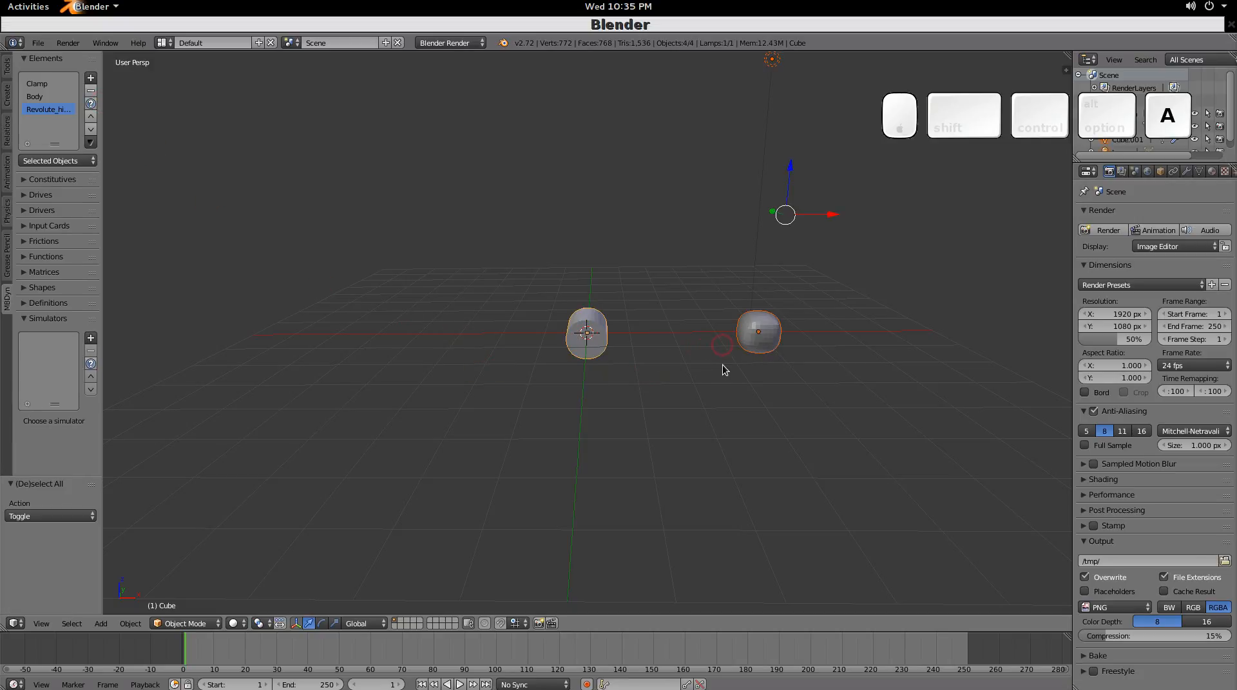
{"action": "key", "text": "a"}
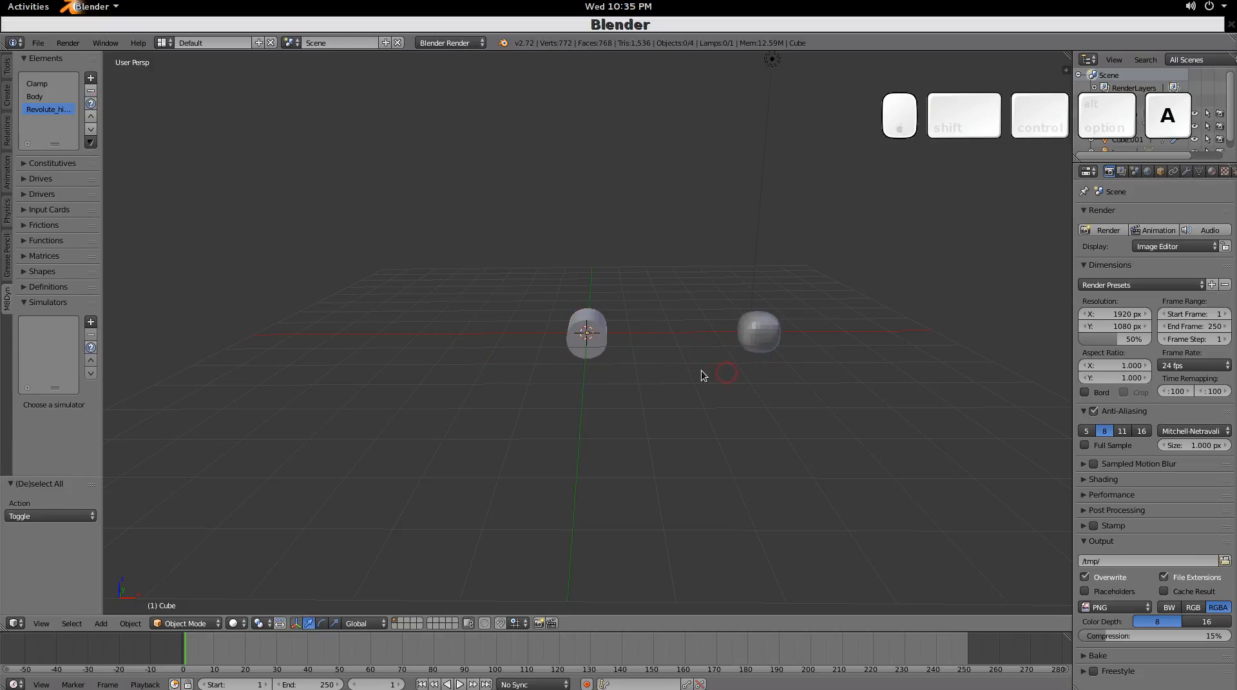
{"action": "left_click", "coordinate": [91, 78]}
{"action": "mouse_move", "coordinate": [114, 169]}
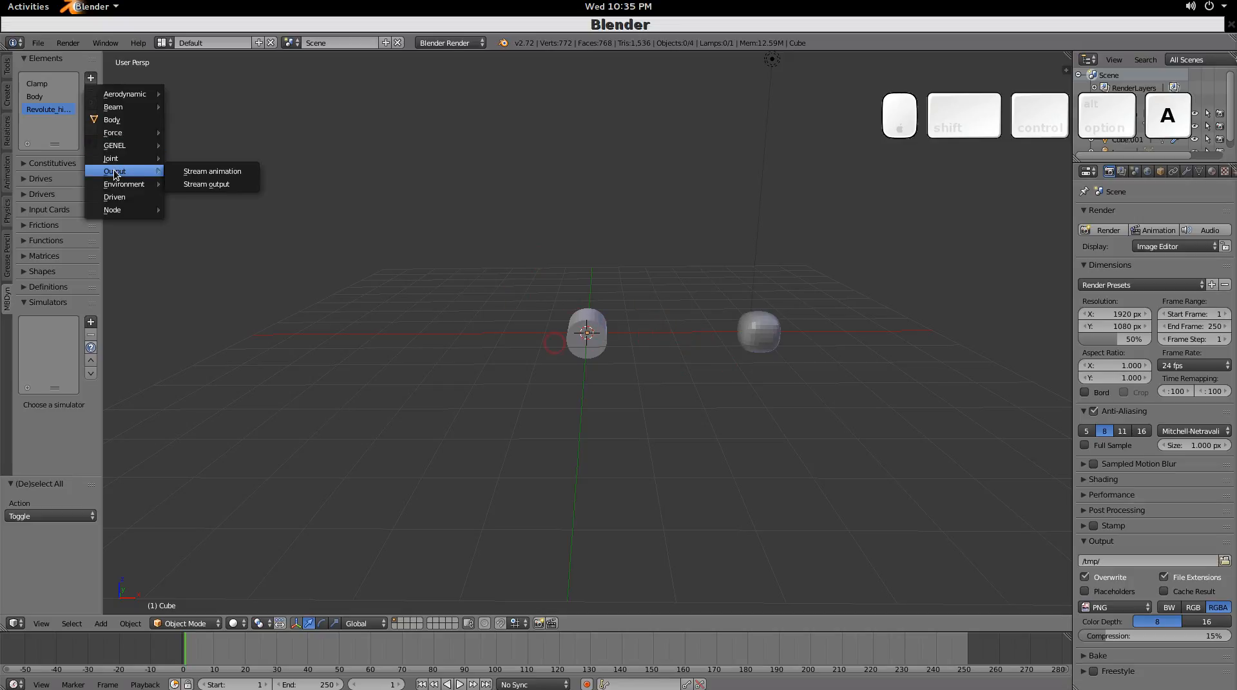
{"action": "left_click", "coordinate": [245, 179]}
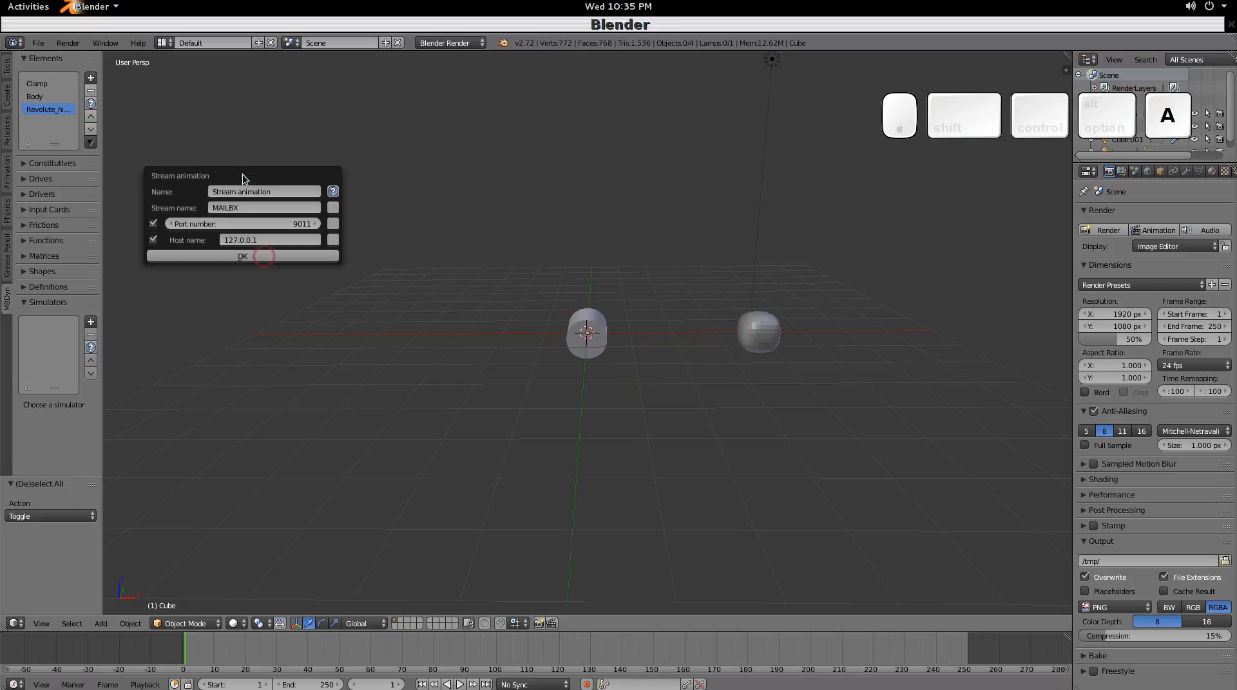
{"action": "left_click", "coordinate": [272, 257]}
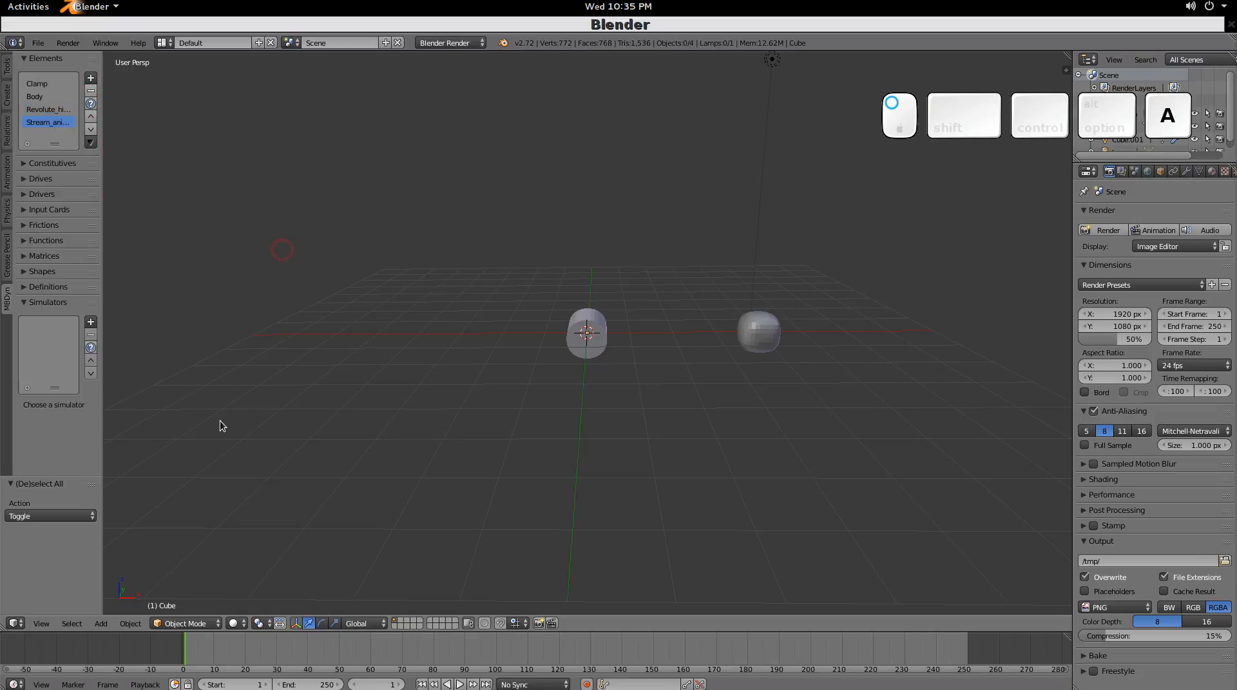
- Add an Initial value simulator with its default settings
{"action": "left_click", "coordinate": [92, 323]}
{"action": "left_click", "coordinate": [126, 342]}
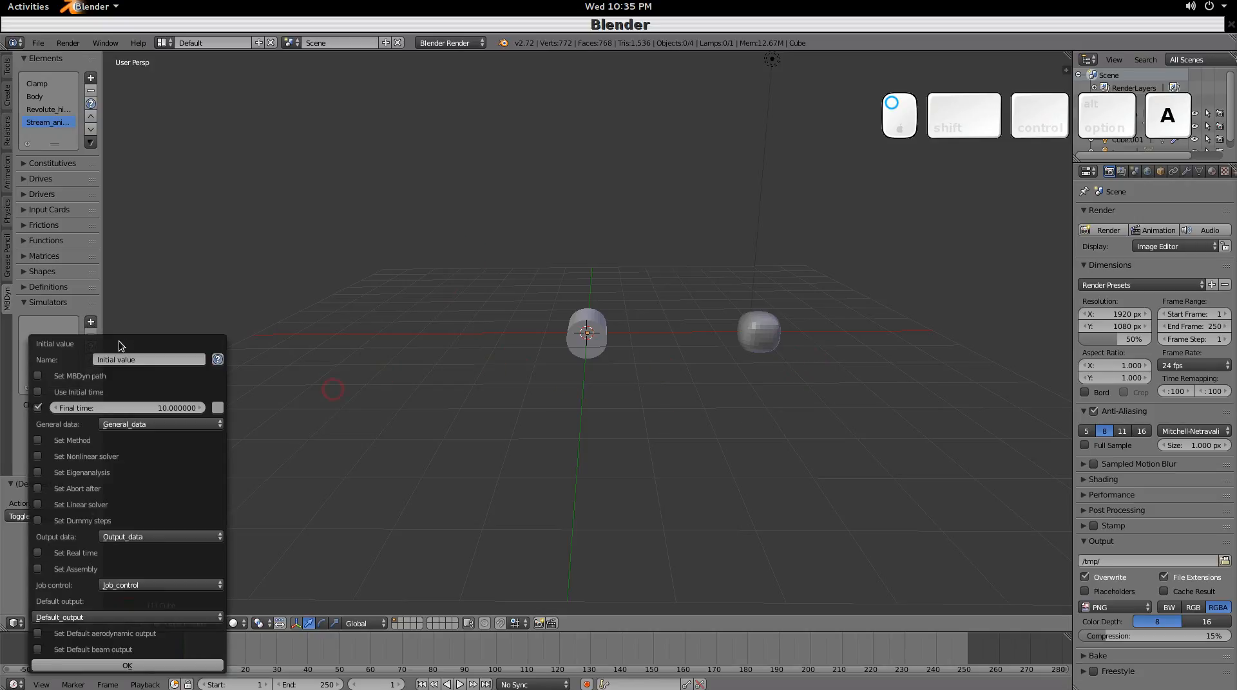
{"action": "left_click", "coordinate": [126, 666]}
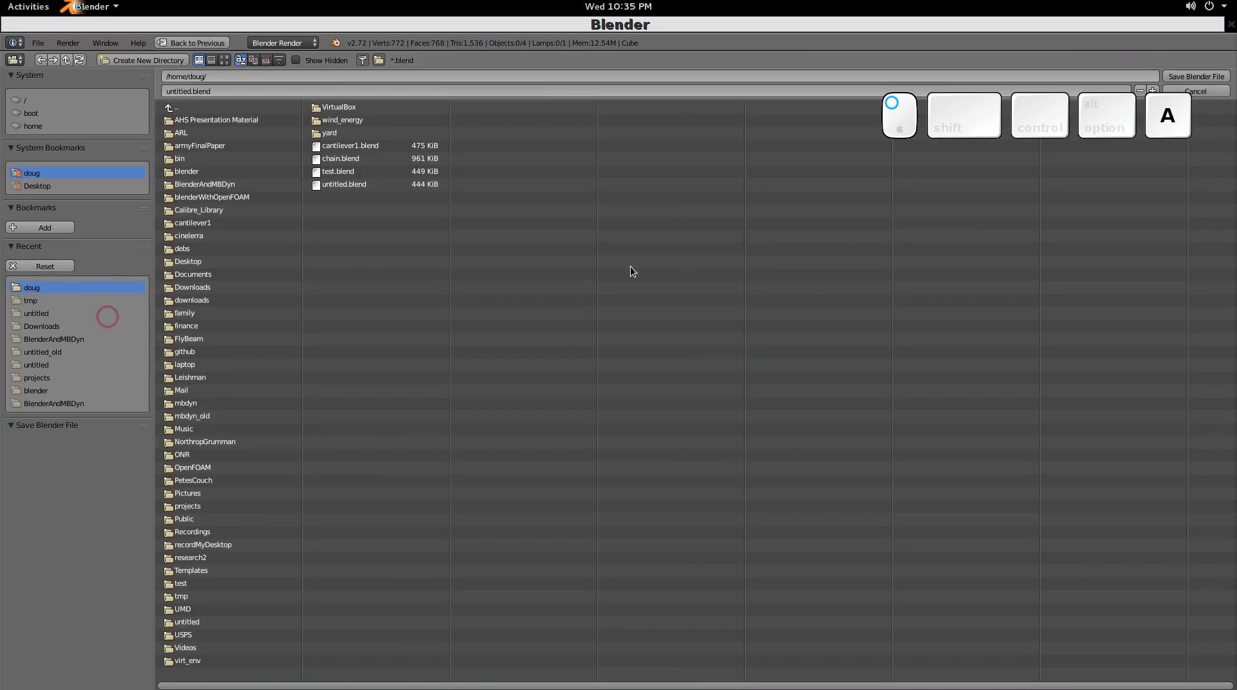
- Save the Blender file as untitled.blend and run the simulation
{"action": "left_click", "coordinate": [1195, 76]}
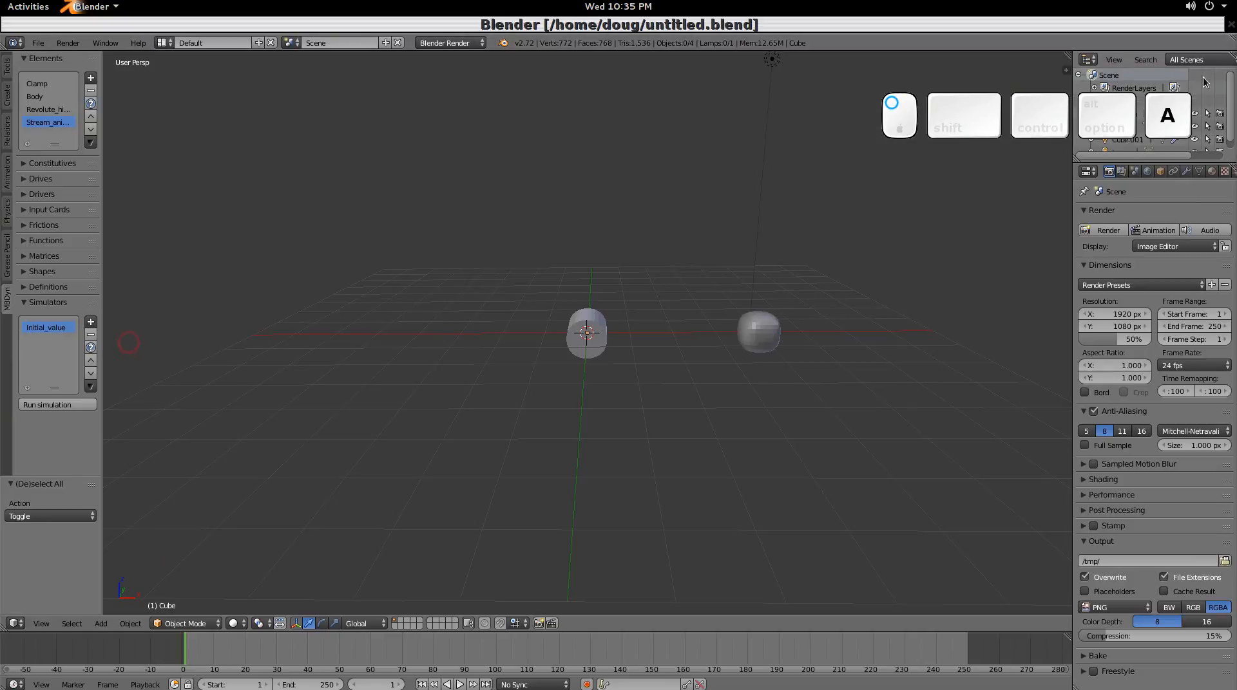
{"action": "left_click", "coordinate": [74, 404]}
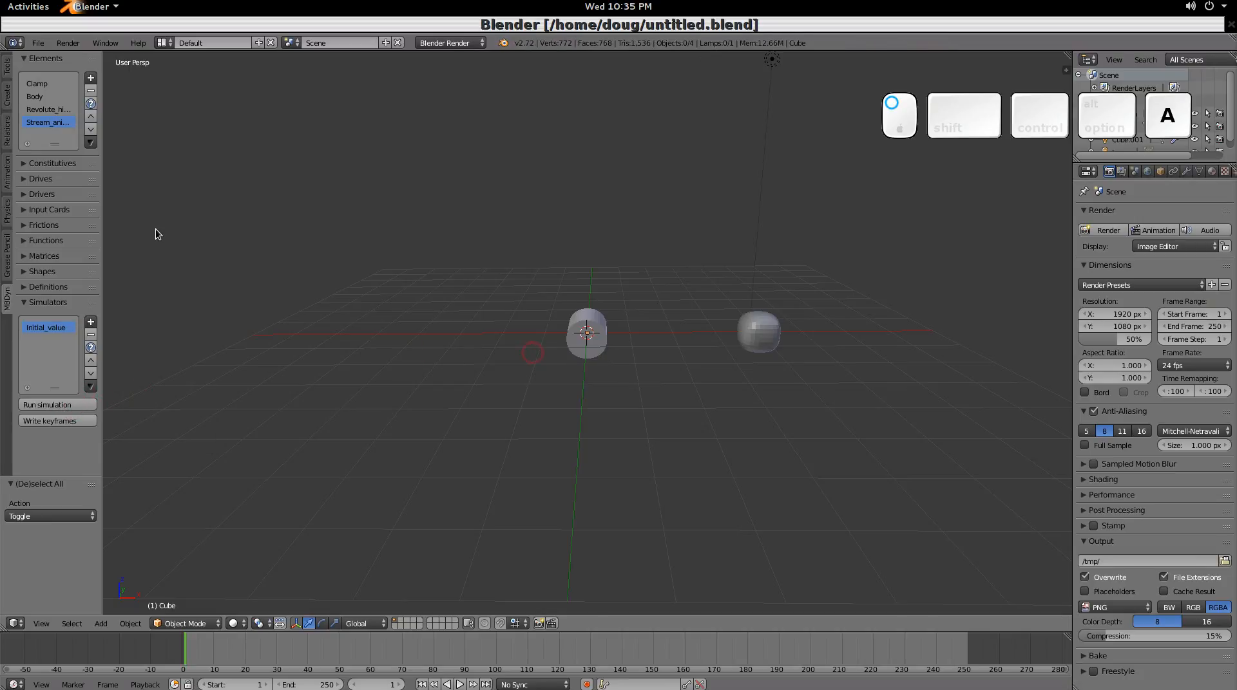
- Start a Gravity element and define its new general 3x1 vector with scale 9.81 and x3 set to -1
{"action": "left_click", "coordinate": [95, 79]}
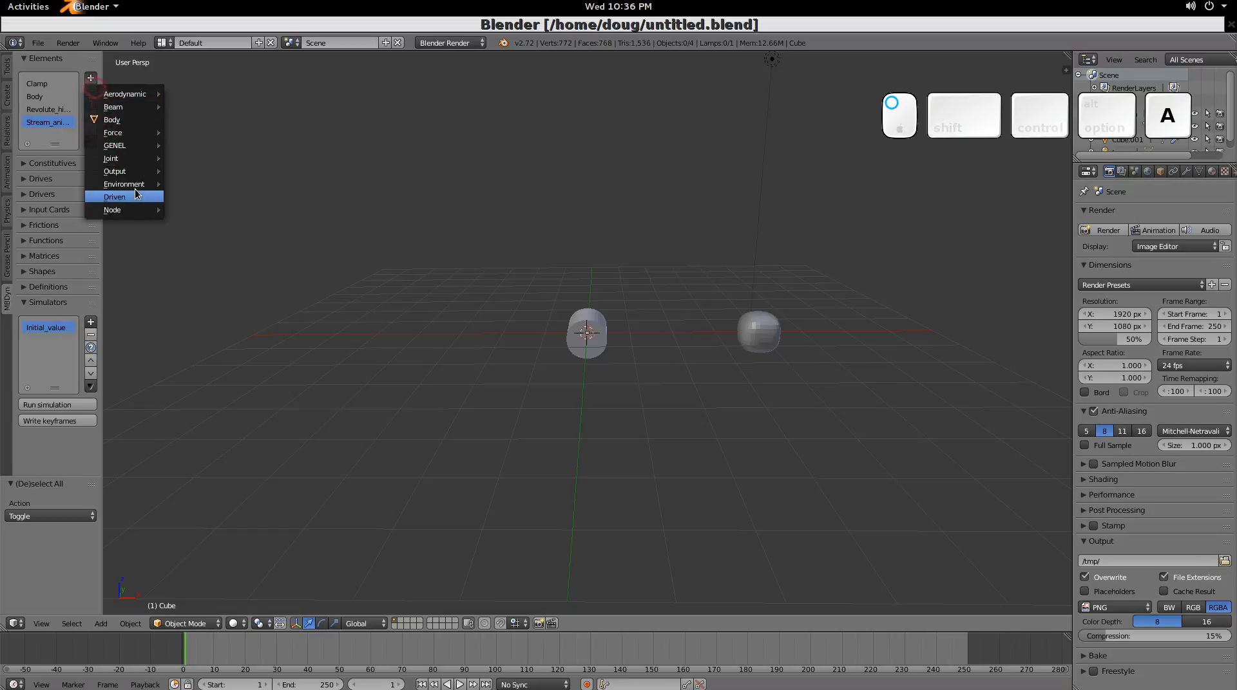
{"action": "mouse_move", "coordinate": [136, 194]}
{"action": "left_click", "coordinate": [204, 197]}
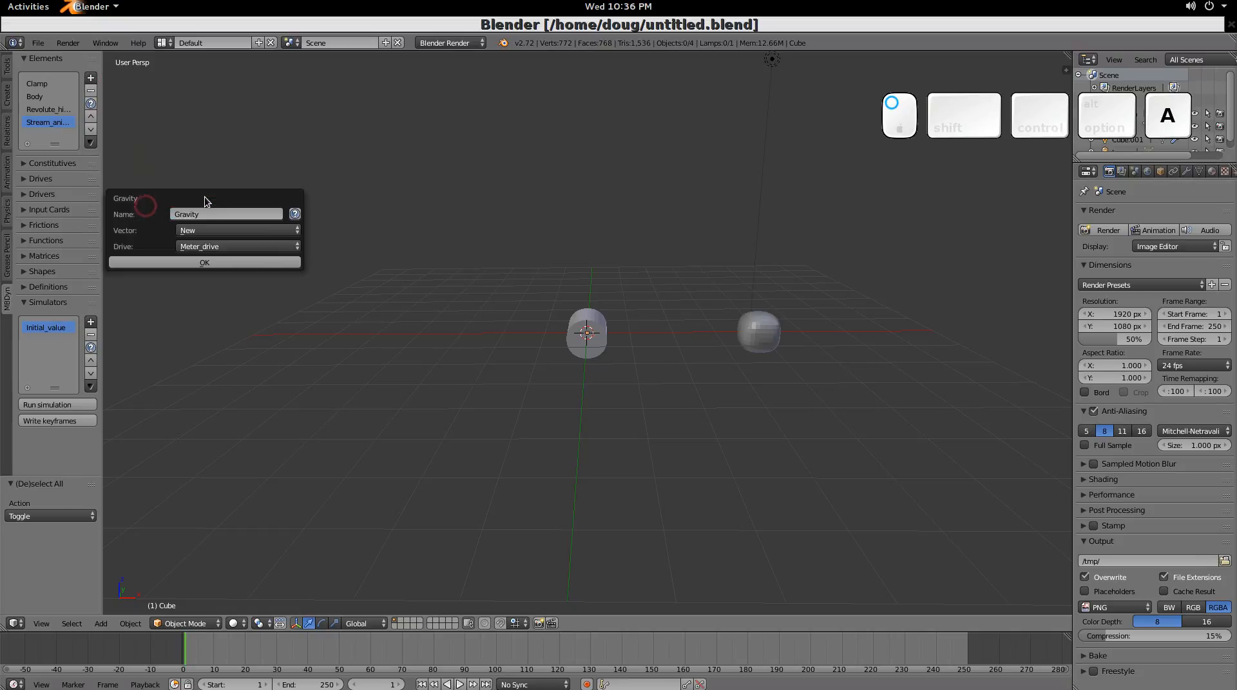
{"action": "left_click", "coordinate": [219, 232]}
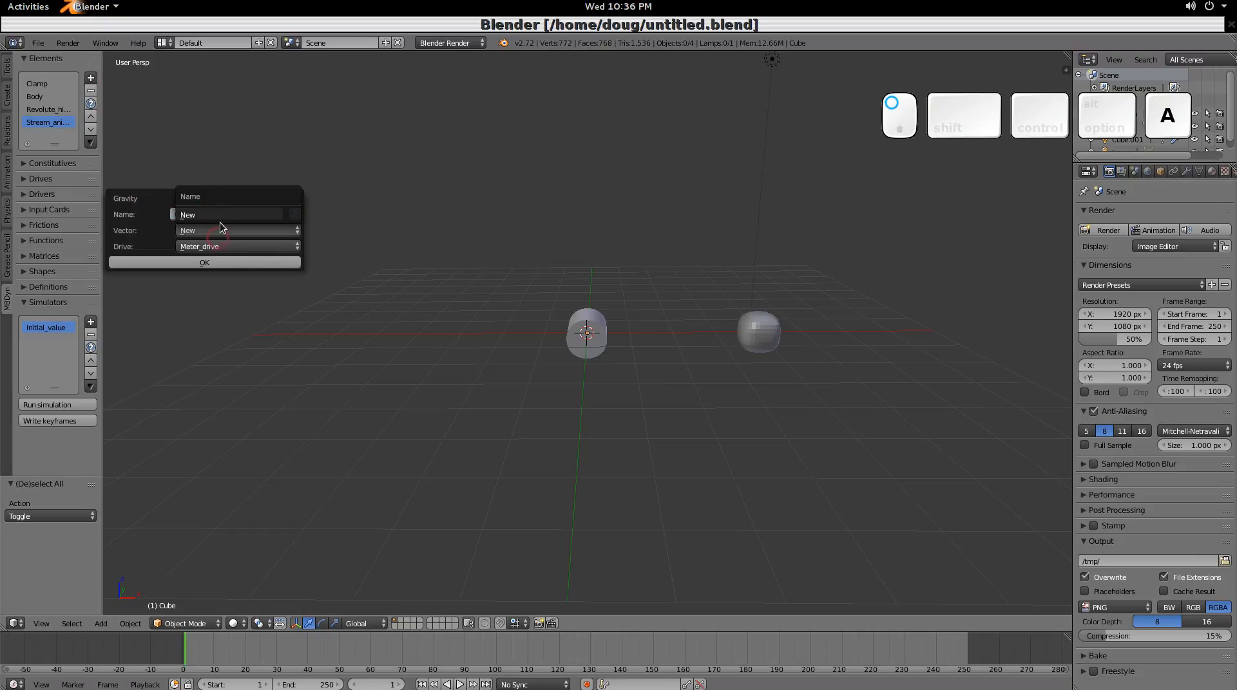
{"action": "left_click", "coordinate": [223, 215]}
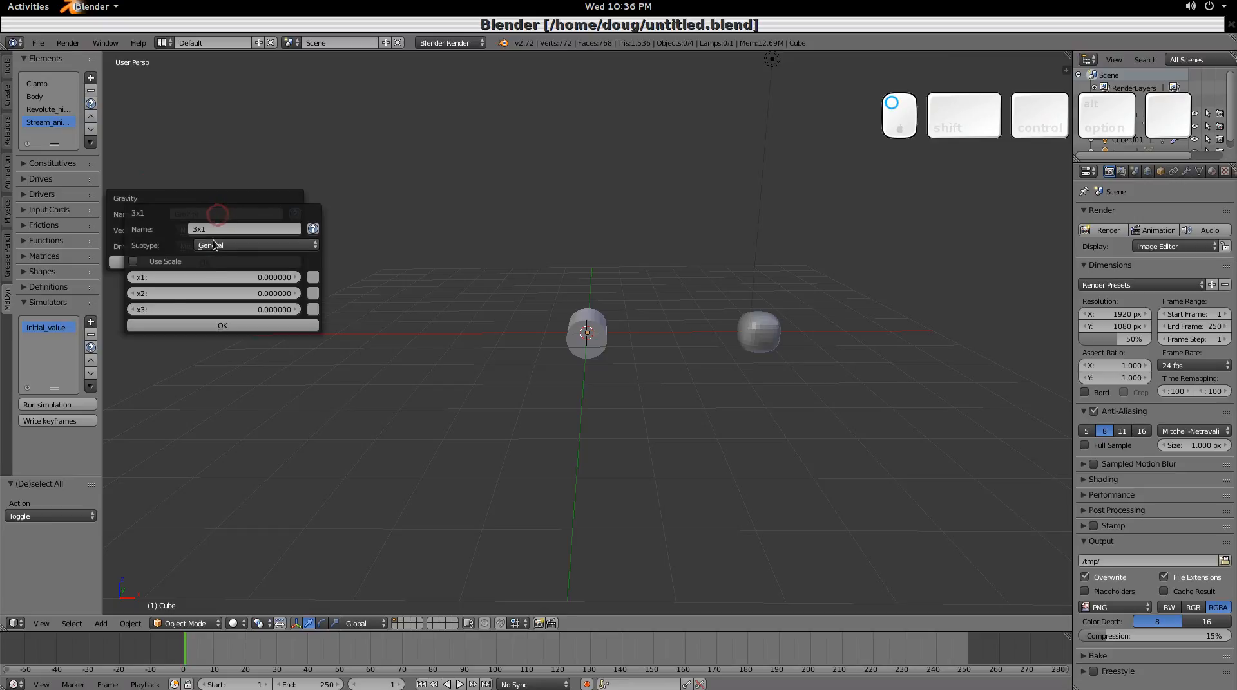
{"action": "left_click", "coordinate": [133, 311]}
{"action": "left_click", "coordinate": [133, 261]}
{"action": "left_click", "coordinate": [238, 264]}
{"action": "key", "text": "Caps_Lock"}
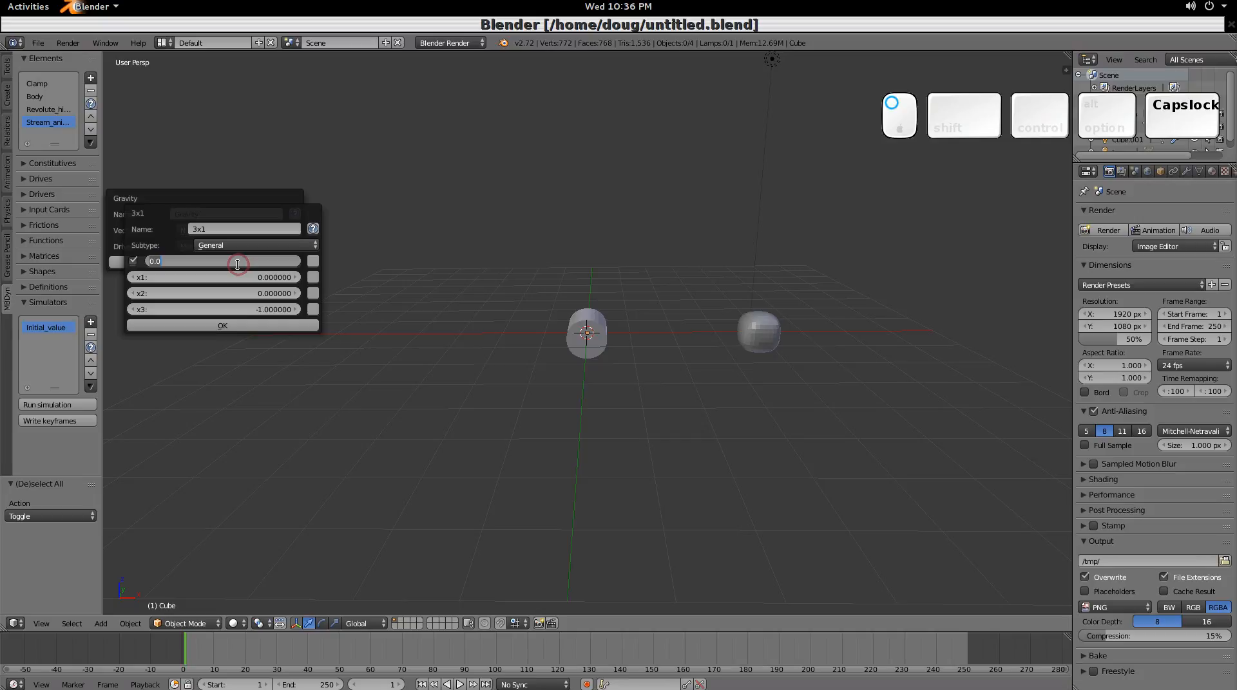
{"action": "key", "text": "KP_9"}
{"action": "type", "text": "9"}
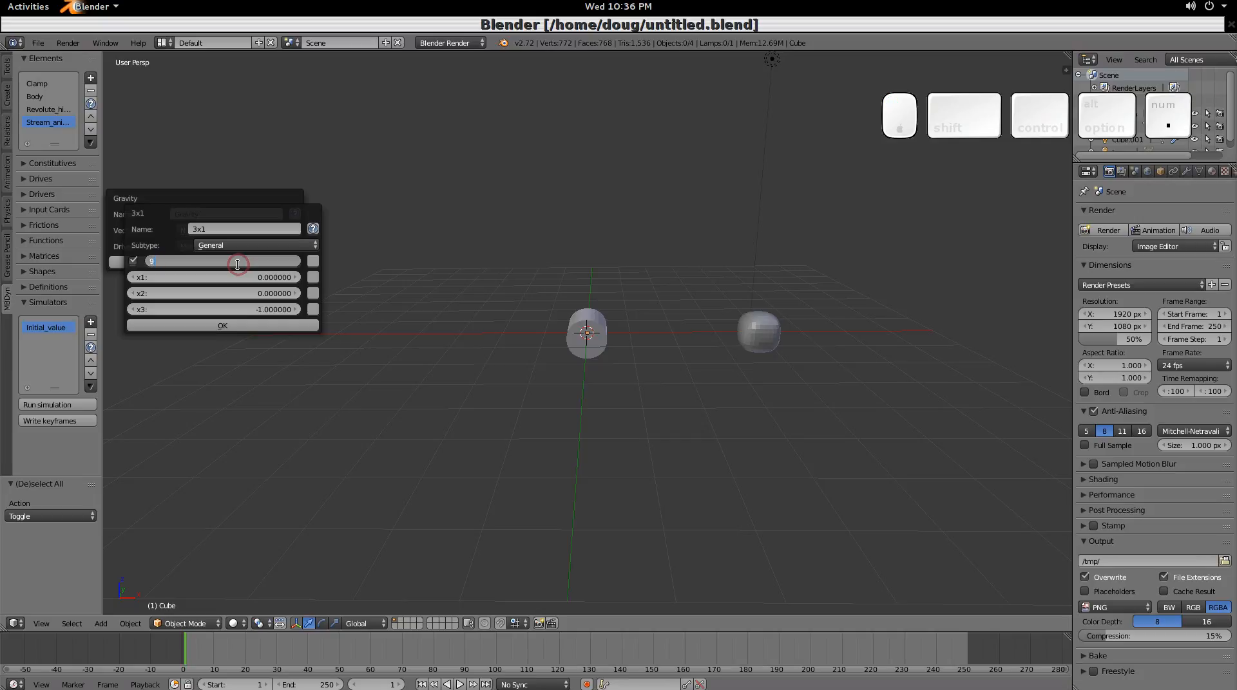
{"action": "type", "text": ".81"}
{"action": "key", "text": "KP_Enter"}
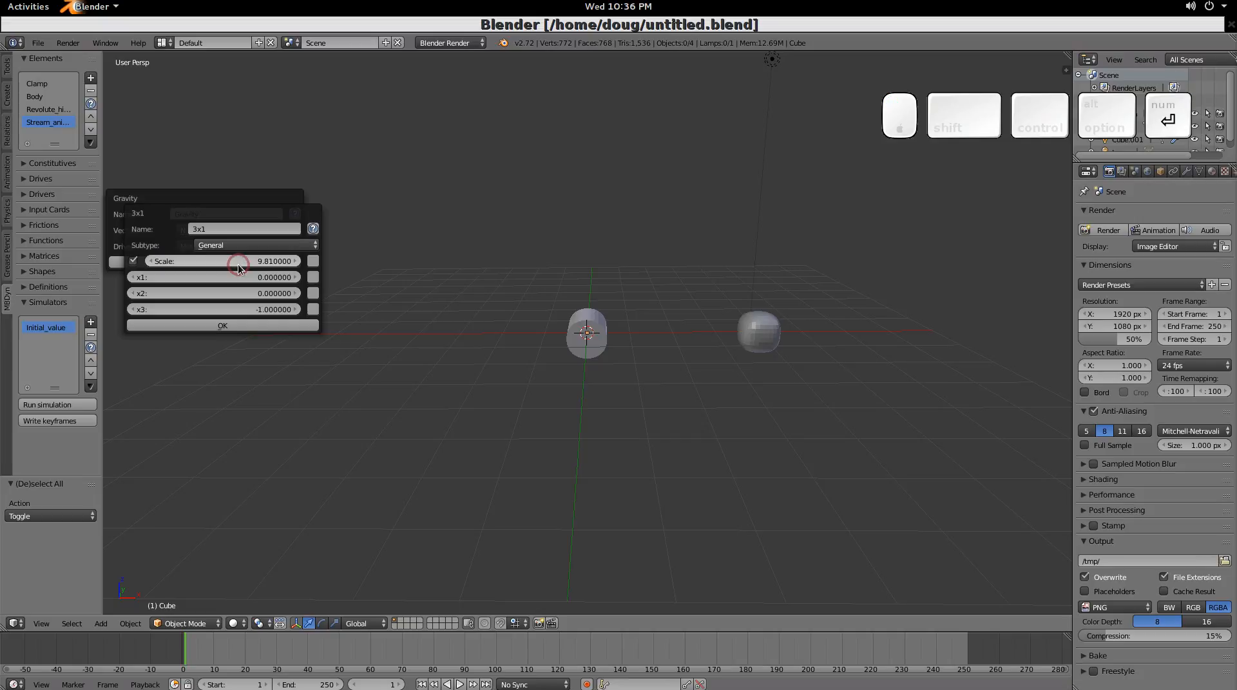
{"action": "left_click", "coordinate": [220, 327]}
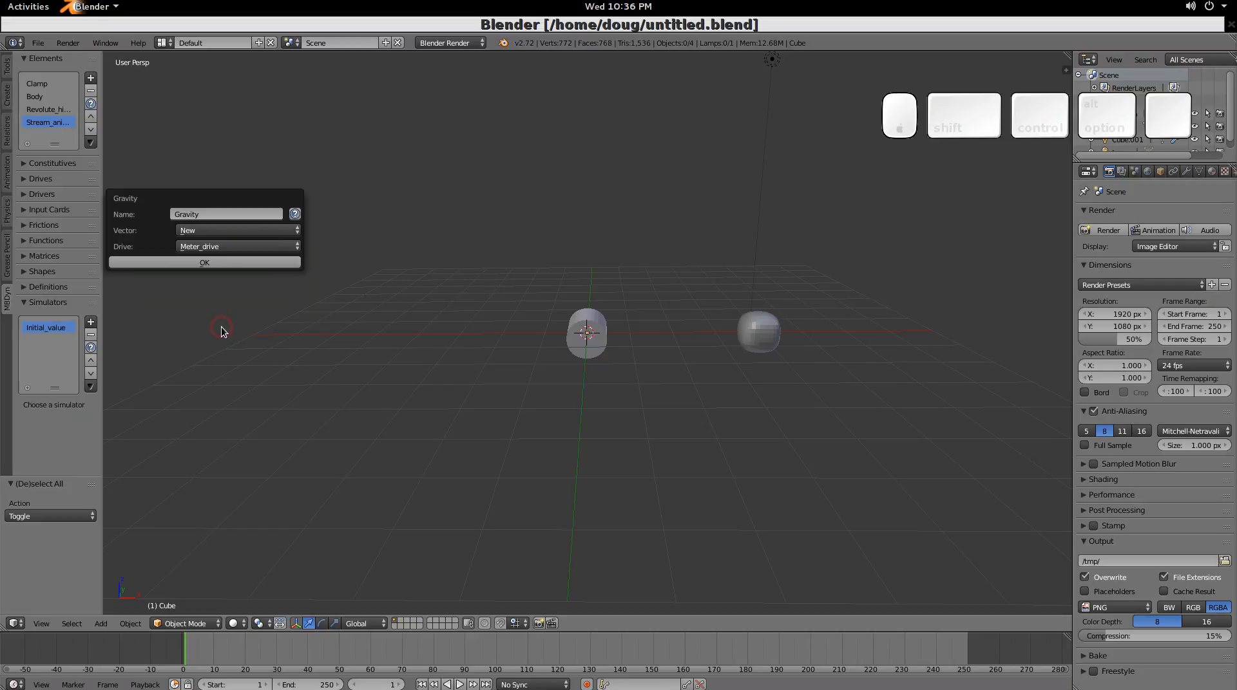
- Assign a new Unit drive to the gravity definition and add the Gravity element with the 3x1 vector
{"action": "left_click", "coordinate": [218, 243]}
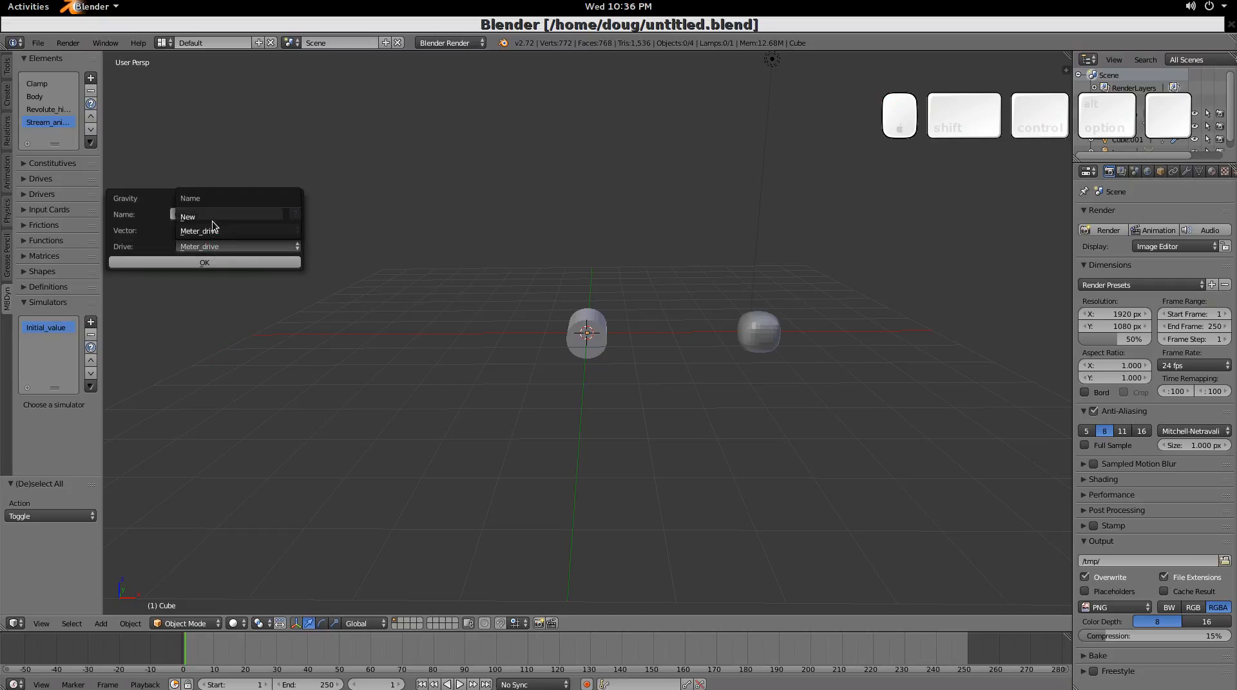
{"action": "left_click", "coordinate": [212, 218]}
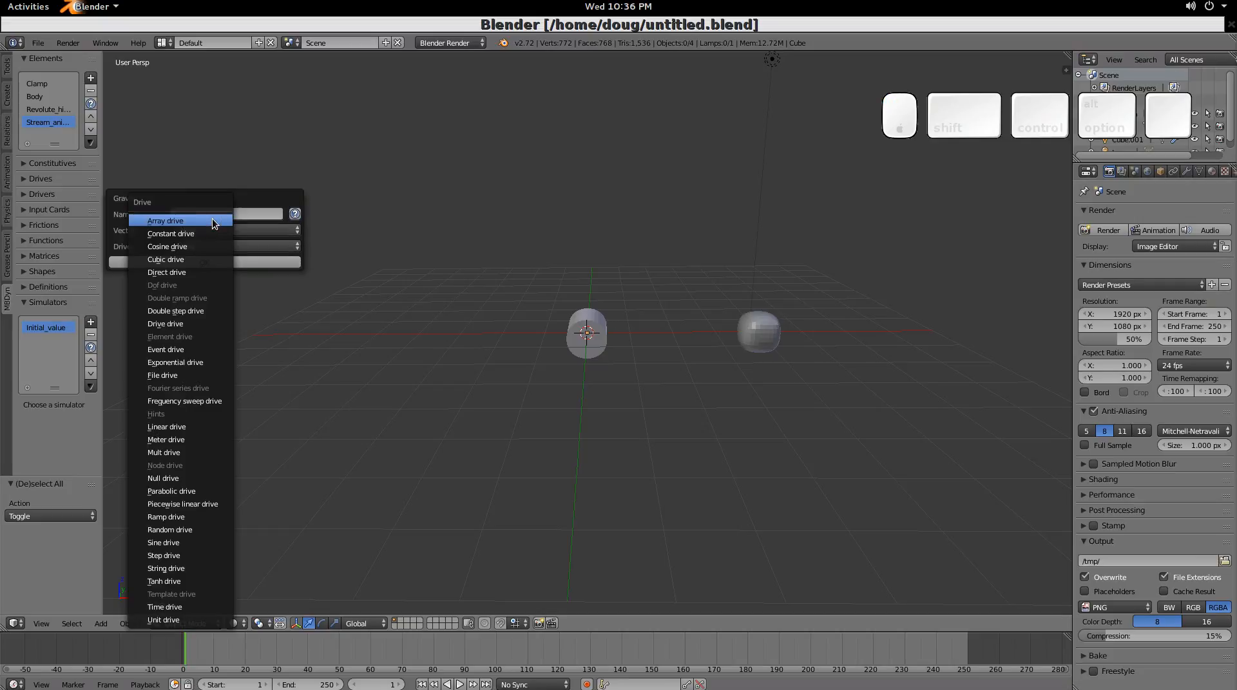
{"action": "left_click", "coordinate": [166, 620]}
{"action": "left_click", "coordinate": [170, 651]}
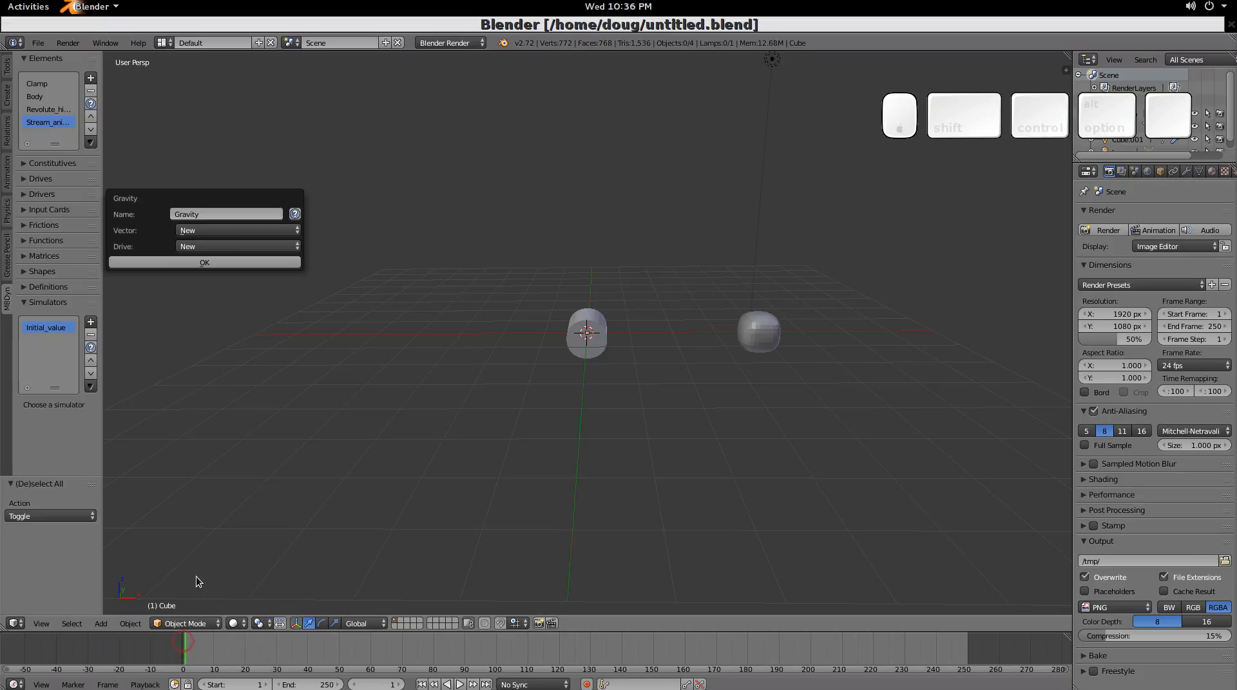
{"action": "left_click", "coordinate": [206, 230]}
{"action": "left_click", "coordinate": [207, 219]}
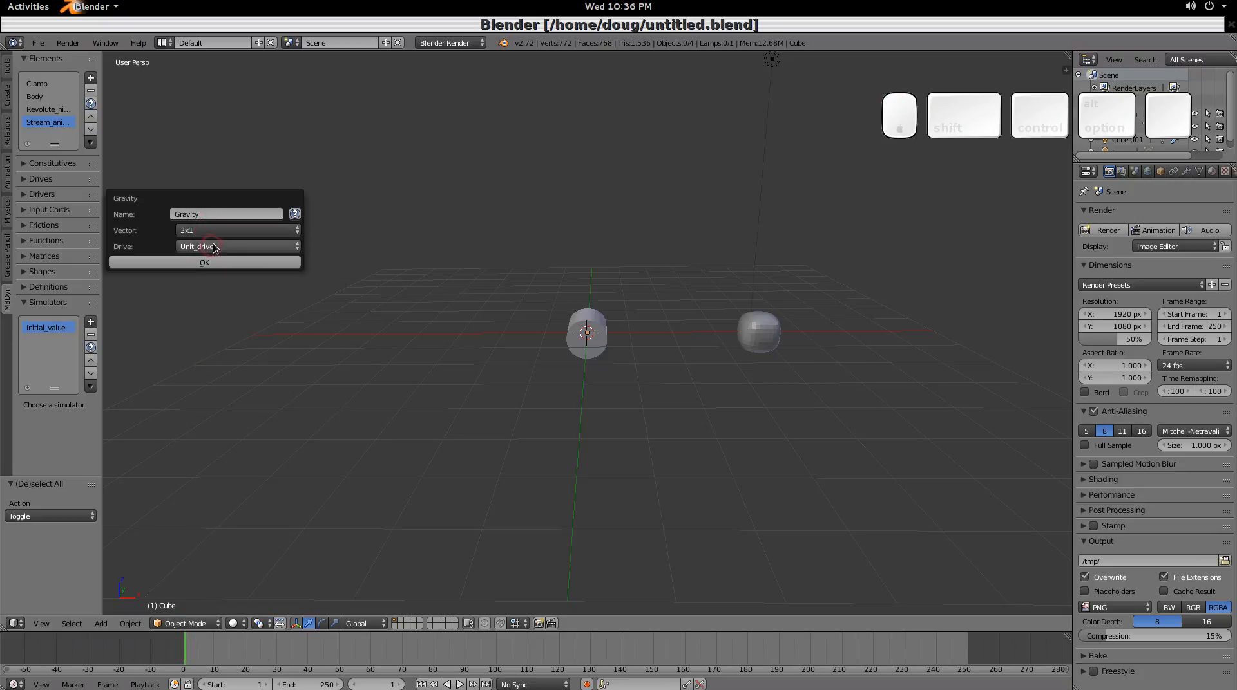
{"action": "left_click", "coordinate": [199, 262]}
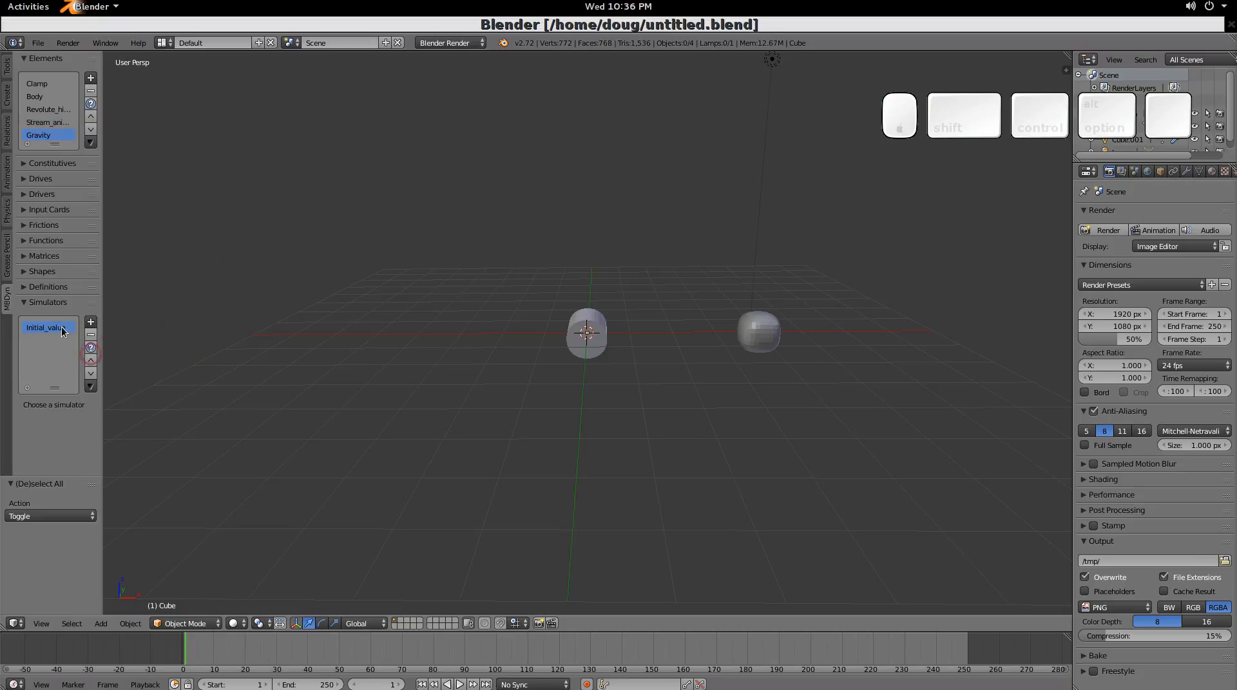
- Run the simulation with the Gravity element included
{"action": "left_click", "coordinate": [52, 404]}
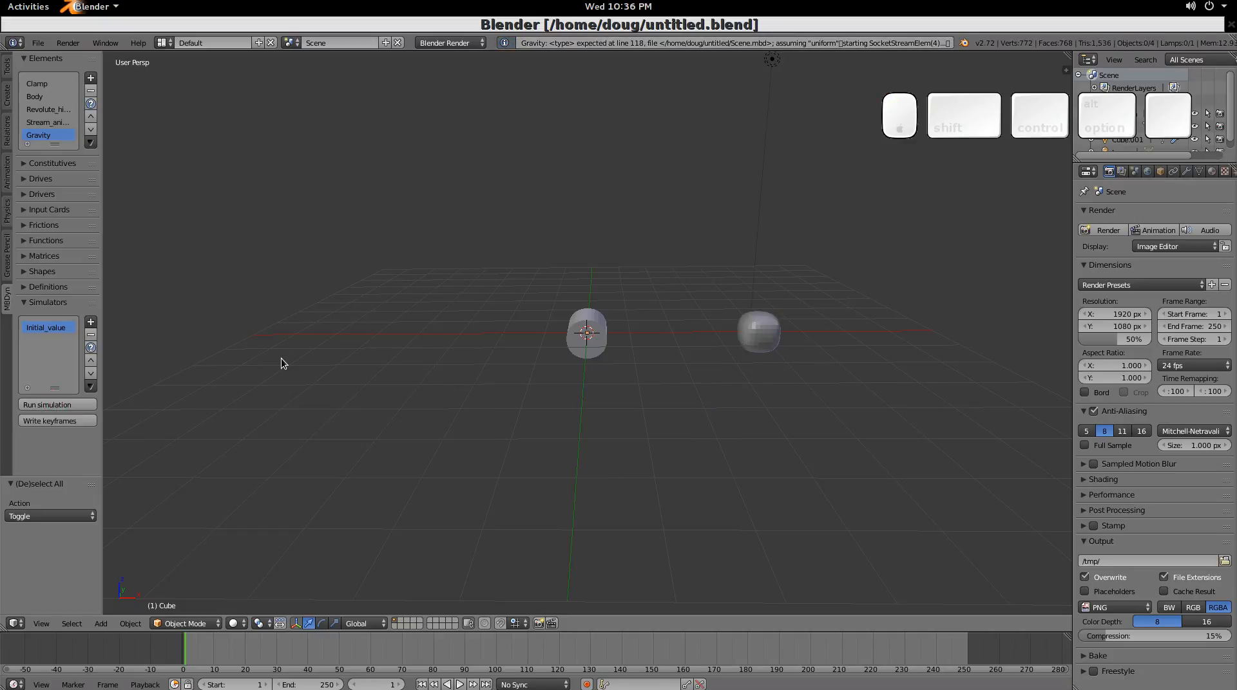
{"action": "key", "text": "Escape"}
- Duplicate the pendulum body object as an MBDyn full copy in Scene
{"action": "key", "text": "KP_1"}
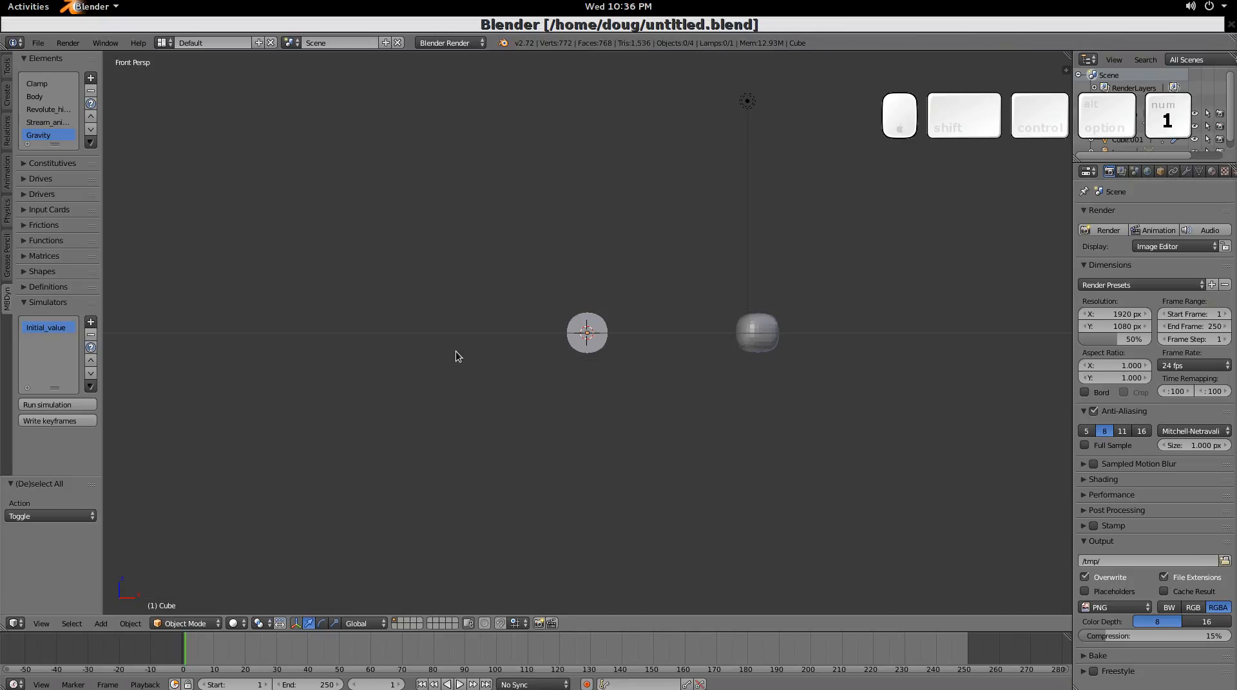
{"action": "key", "text": "KP_5"}
{"action": "middle_click_drag", "start_coordinate": [454, 356], "coordinate": [610, 325]}
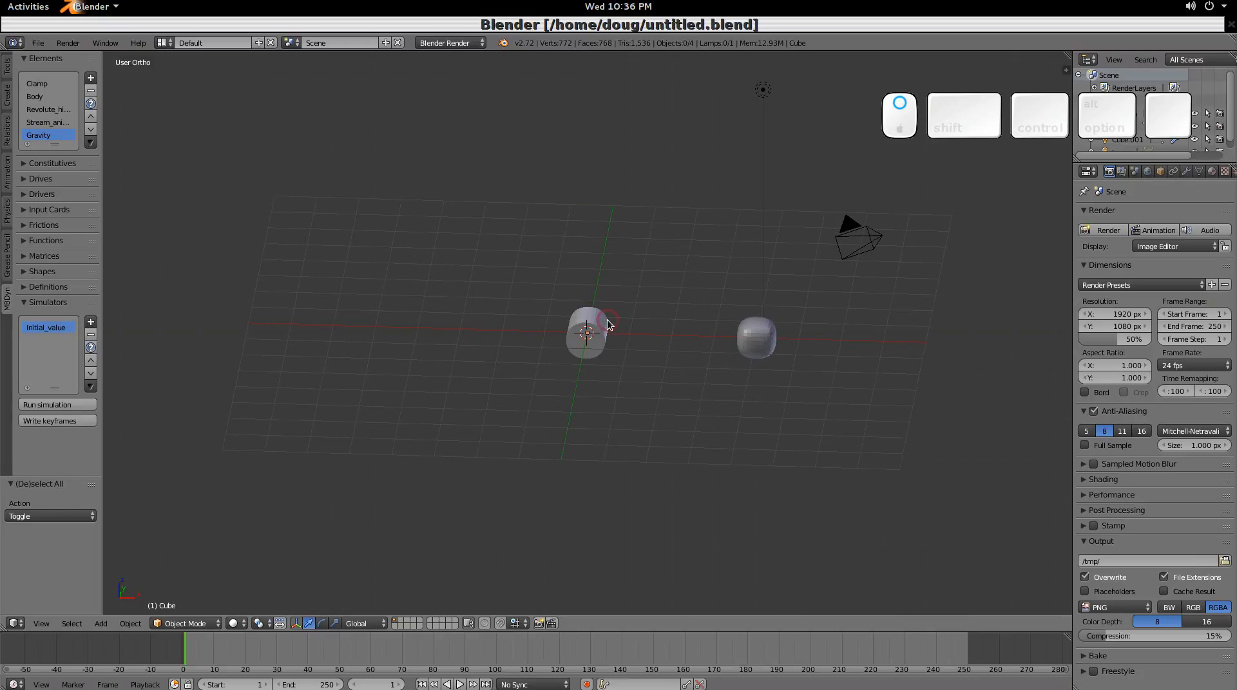
{"action": "key", "text": "KP_5"}
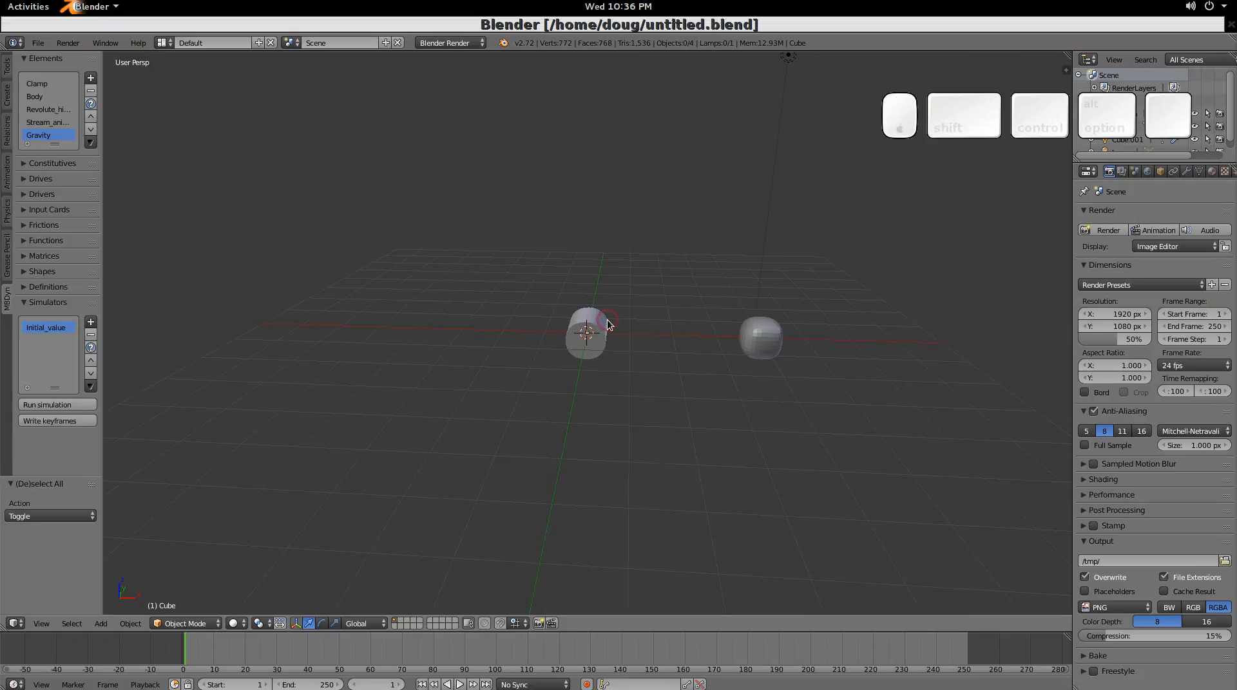
{"action": "key", "text": "KP_5"}
{"action": "middle_click_drag", "start_coordinate": [612, 450], "coordinate": [669, 438]}
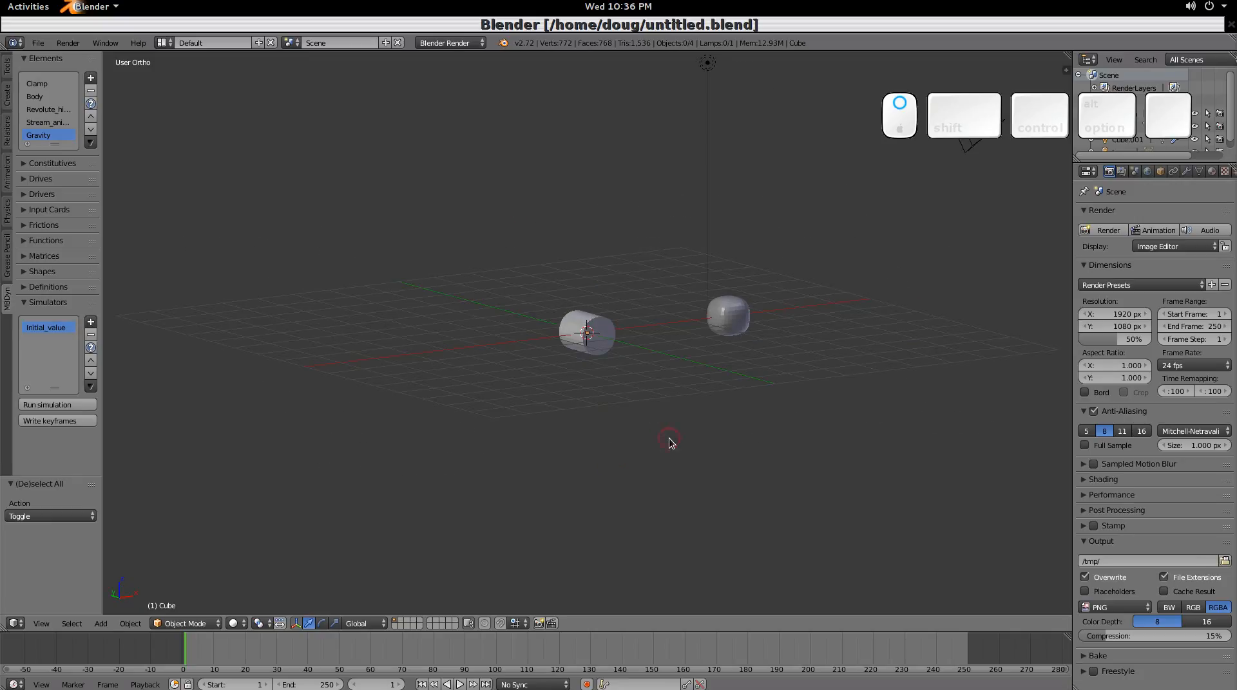
{"action": "key", "text": "KP_1"}
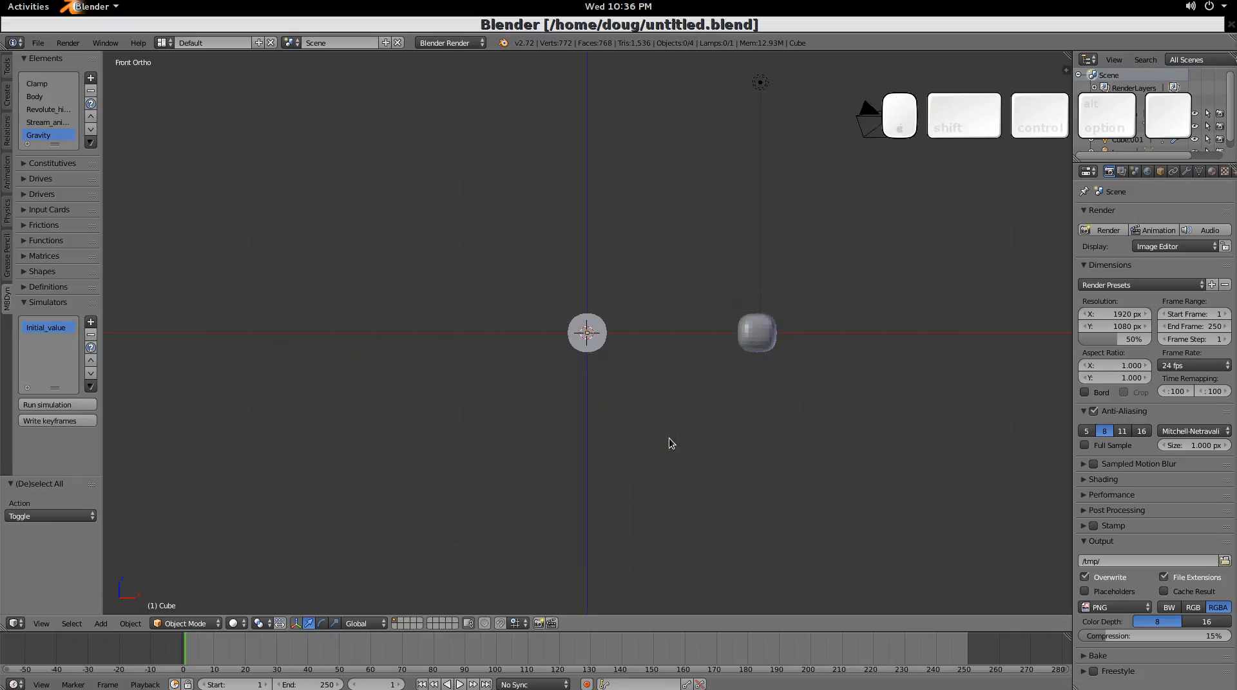
{"action": "scroll", "coordinate": [672, 437], "scroll_direction": "up", "scroll_amount": 3}
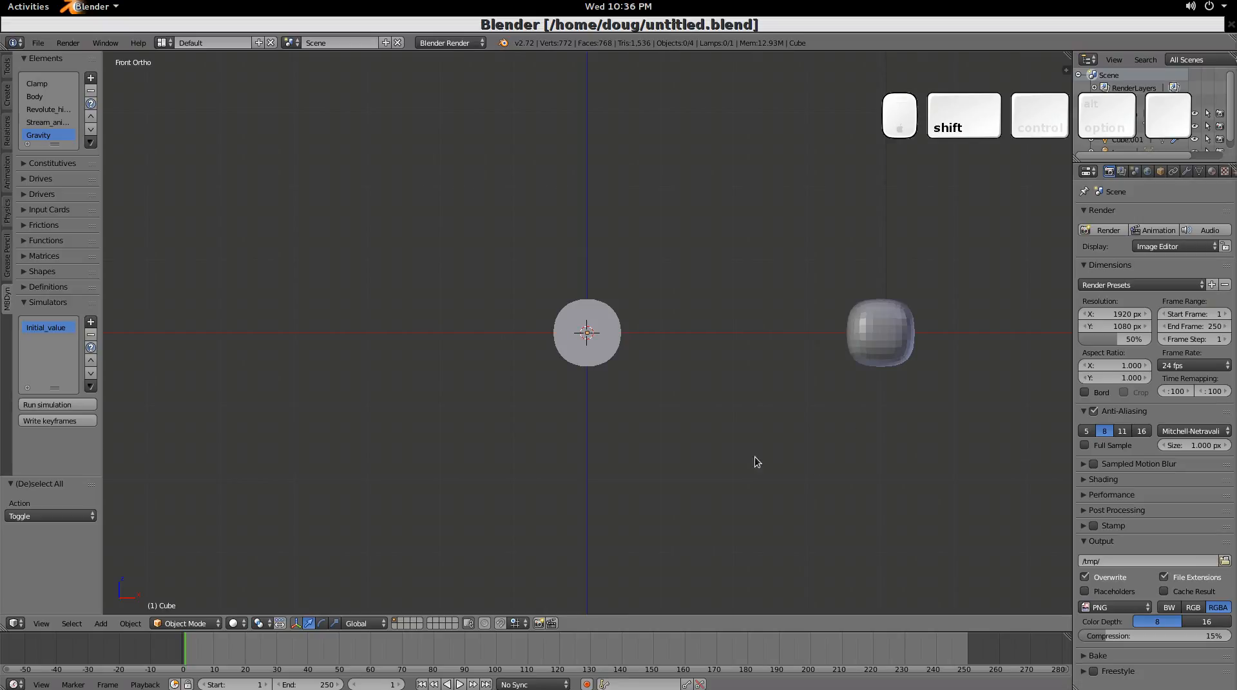
{"action": "middle_click_drag", "start_coordinate": [755, 457], "coordinate": [589, 443], "text": "shift"}
{"action": "right_click", "coordinate": [654, 326], "text": "shift"}
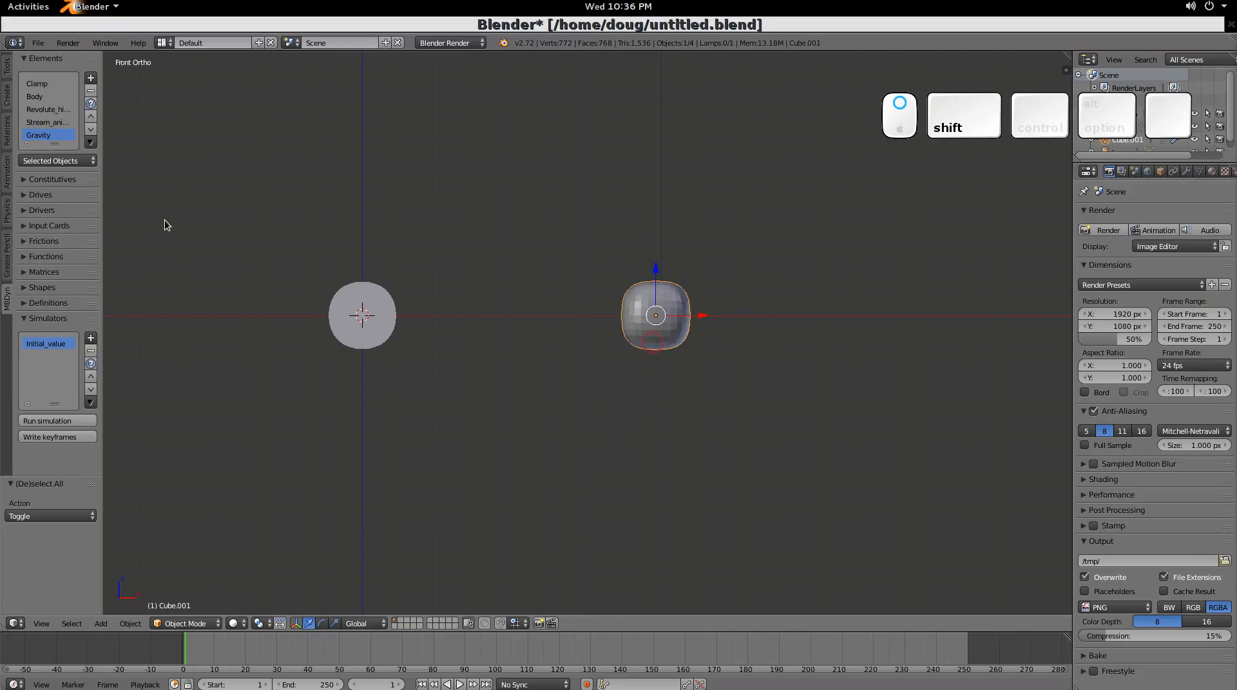
{"action": "left_click", "coordinate": [90, 161]}
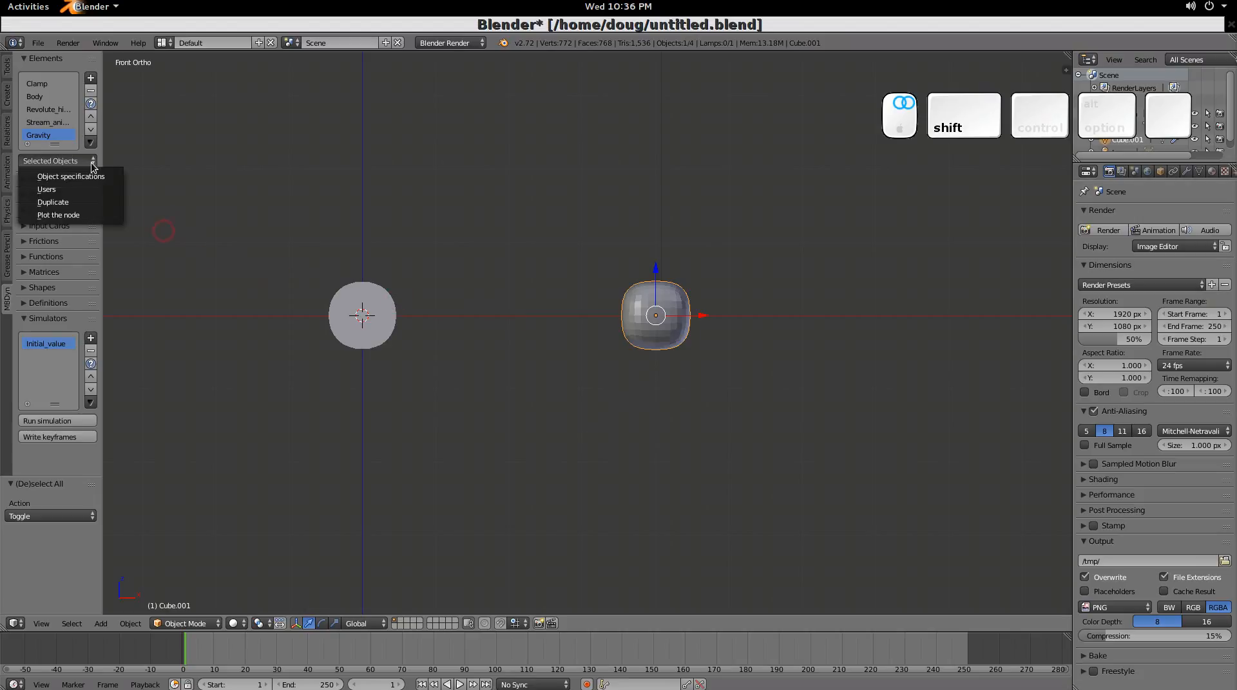
{"action": "left_click", "coordinate": [76, 203]}
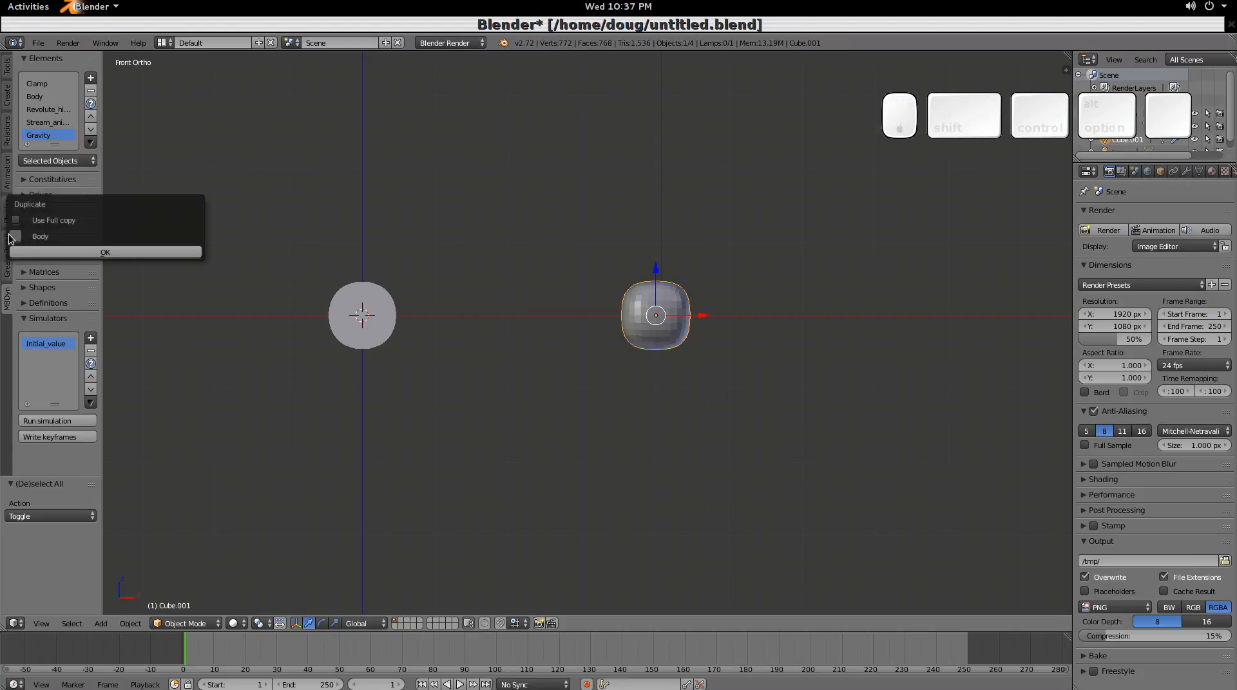
{"action": "left_click", "coordinate": [15, 220]}
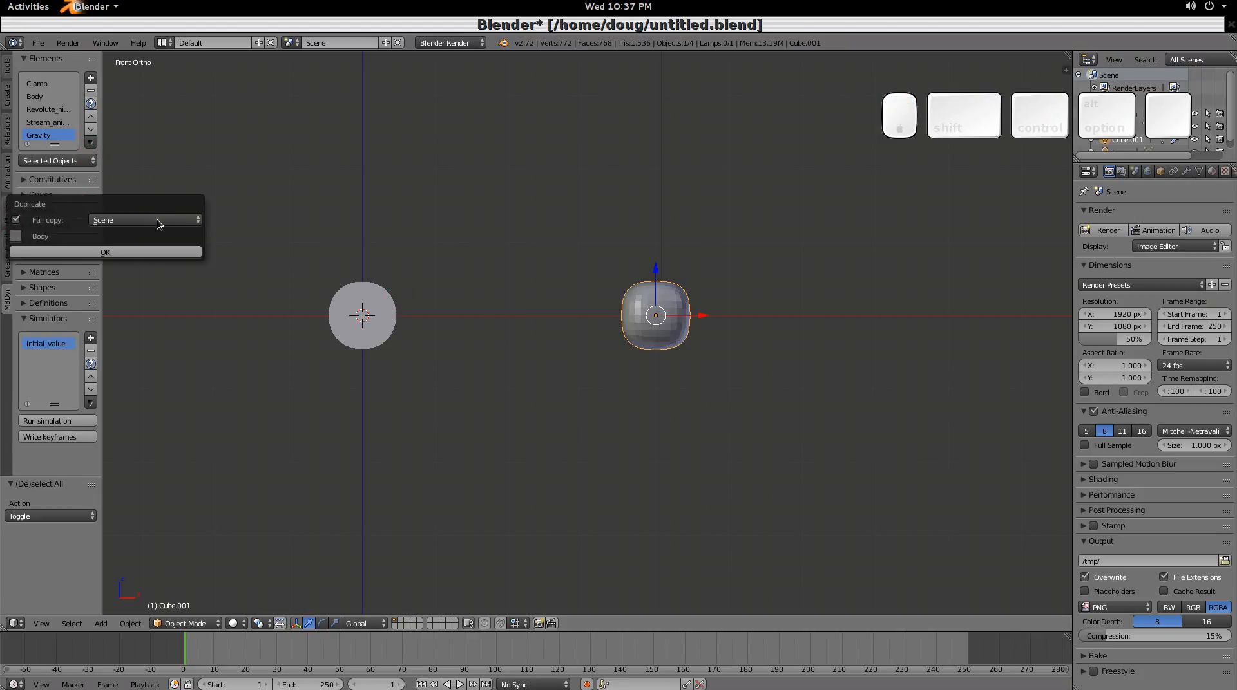
{"action": "left_click", "coordinate": [142, 250]}
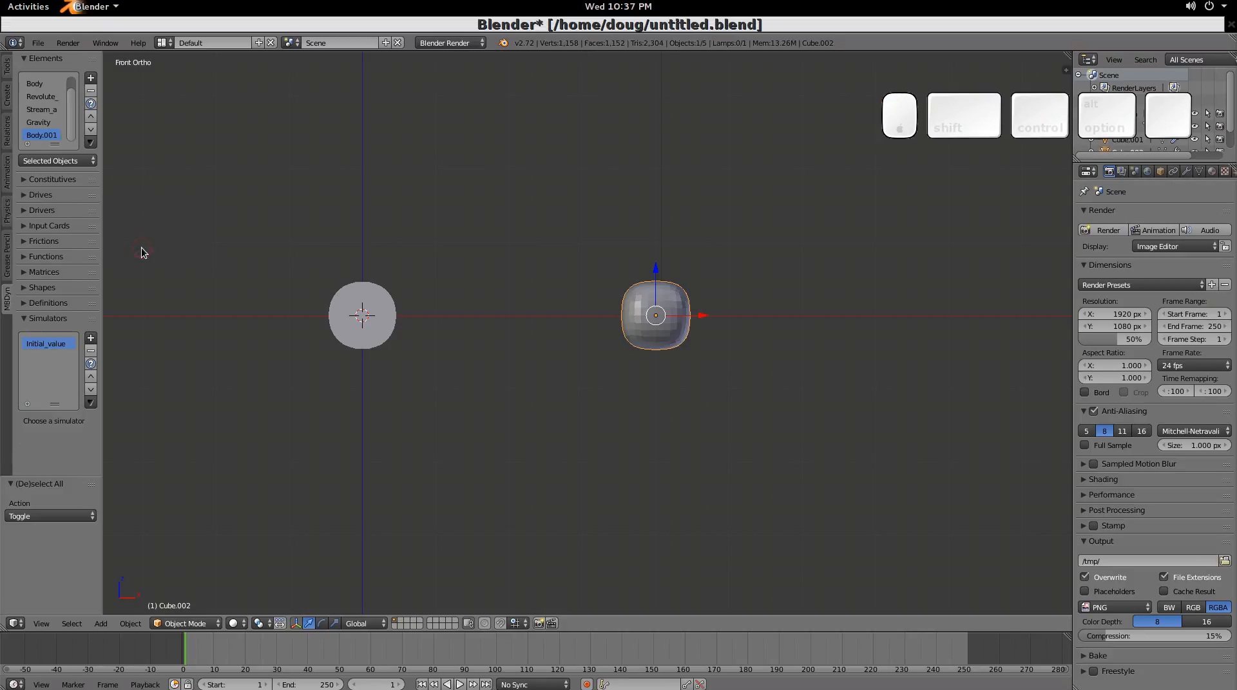
- Move the duplicated body 4 units along the global X axis
{"action": "key", "text": "g"}
{"action": "key", "text": "x"}
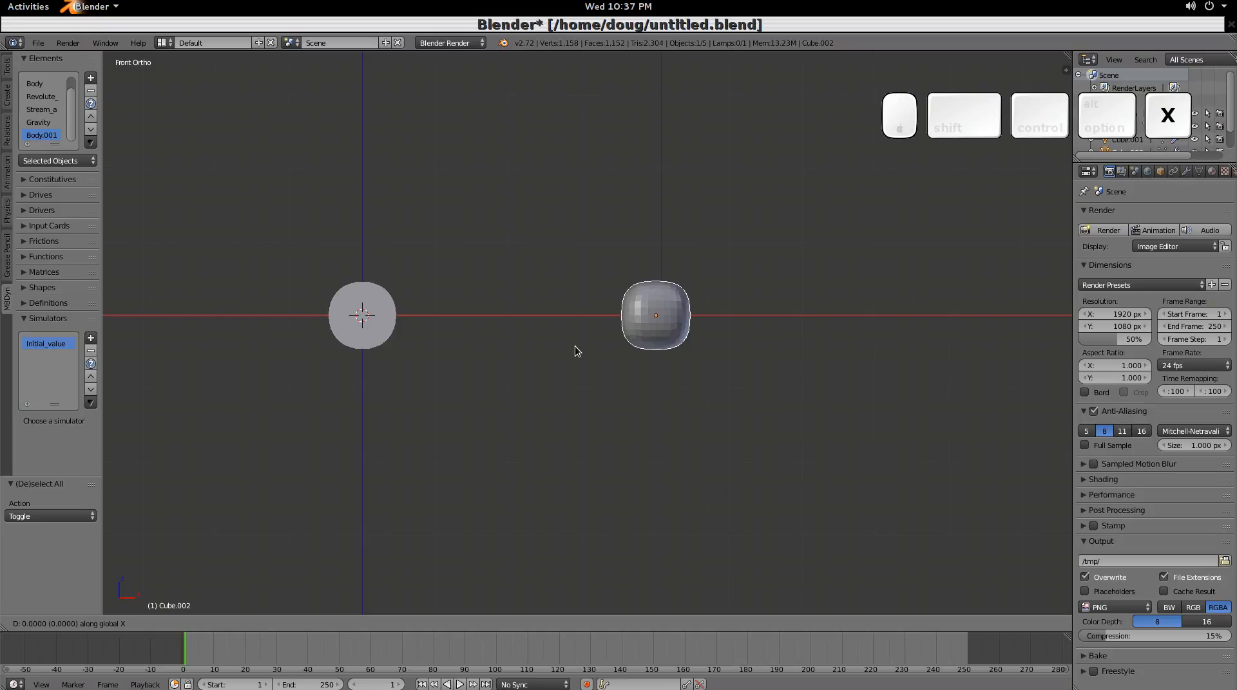
{"action": "key", "text": "4"}
{"action": "key", "text": "Return"}
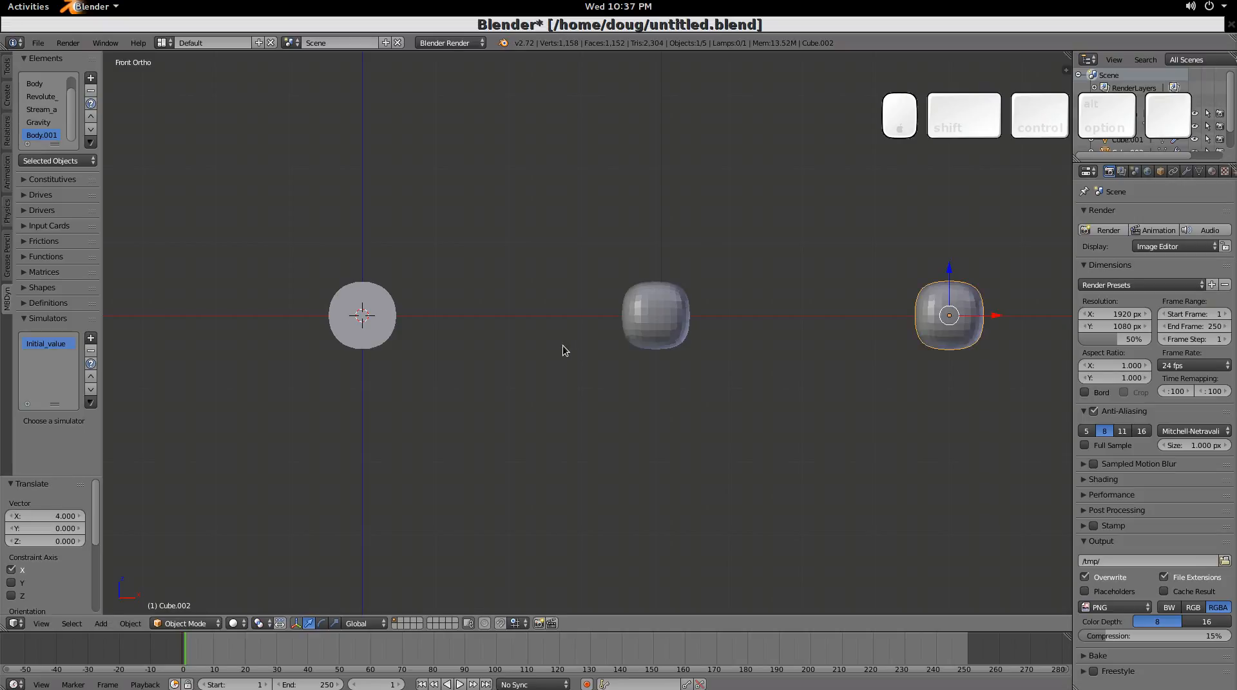
- Add a Revolute hinge joint with default settings between the original body and its duplicate, with the original as the active object
{"action": "right_click", "coordinate": [667, 313], "text": "shift"}
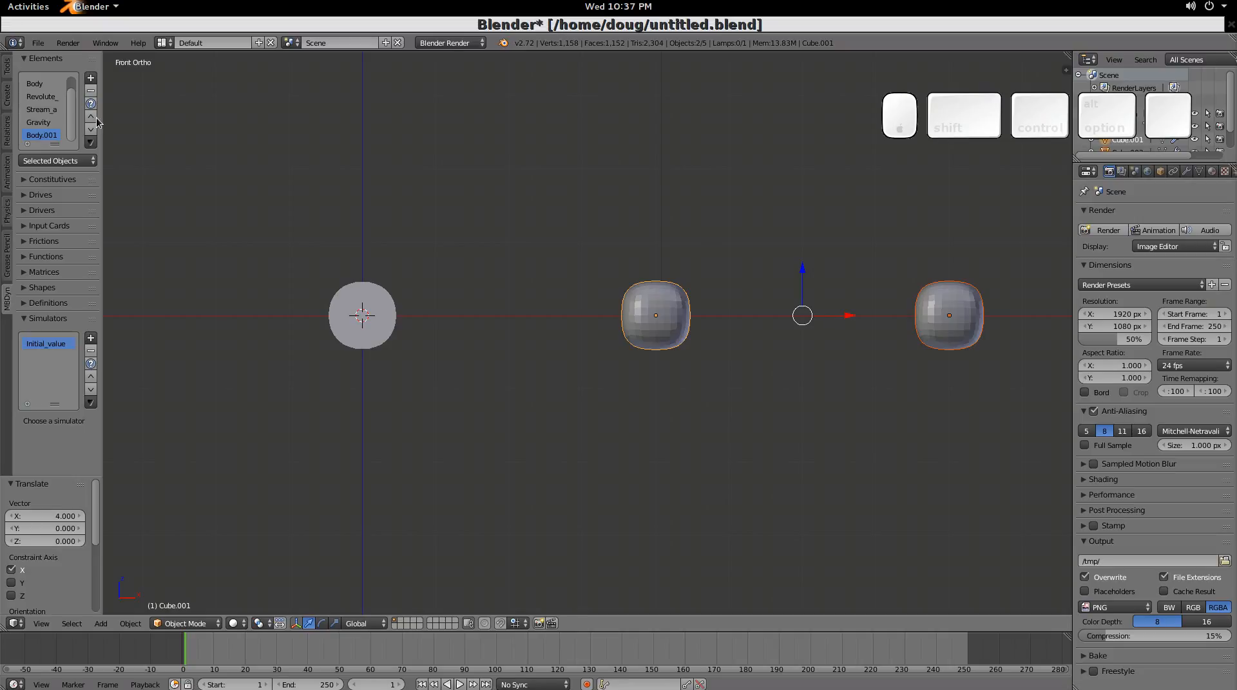
{"action": "left_click", "coordinate": [91, 78]}
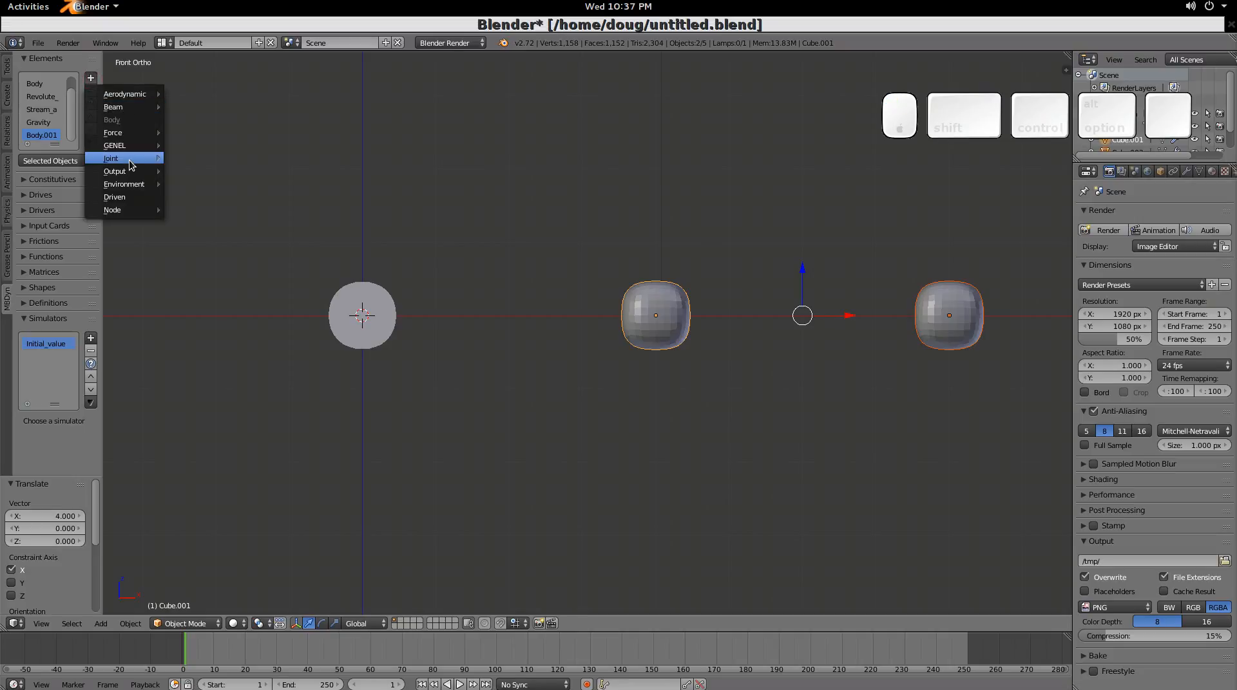
{"action": "mouse_move", "coordinate": [127, 162]}
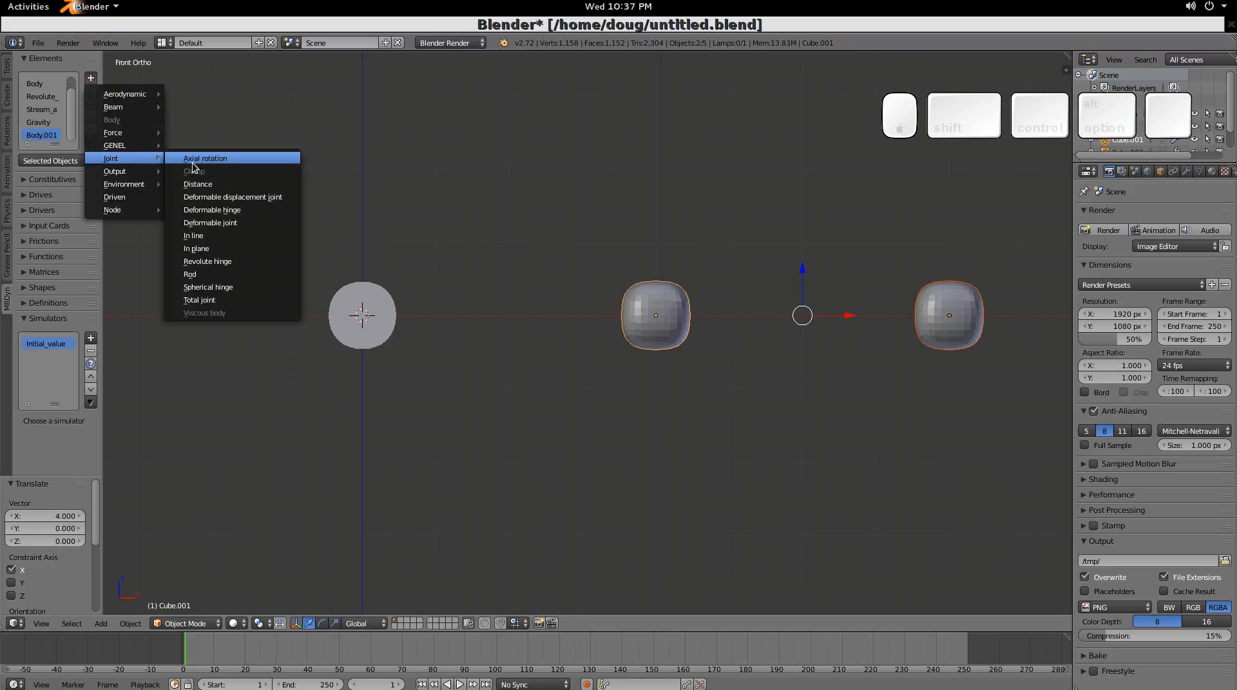
{"action": "left_click", "coordinate": [223, 262]}
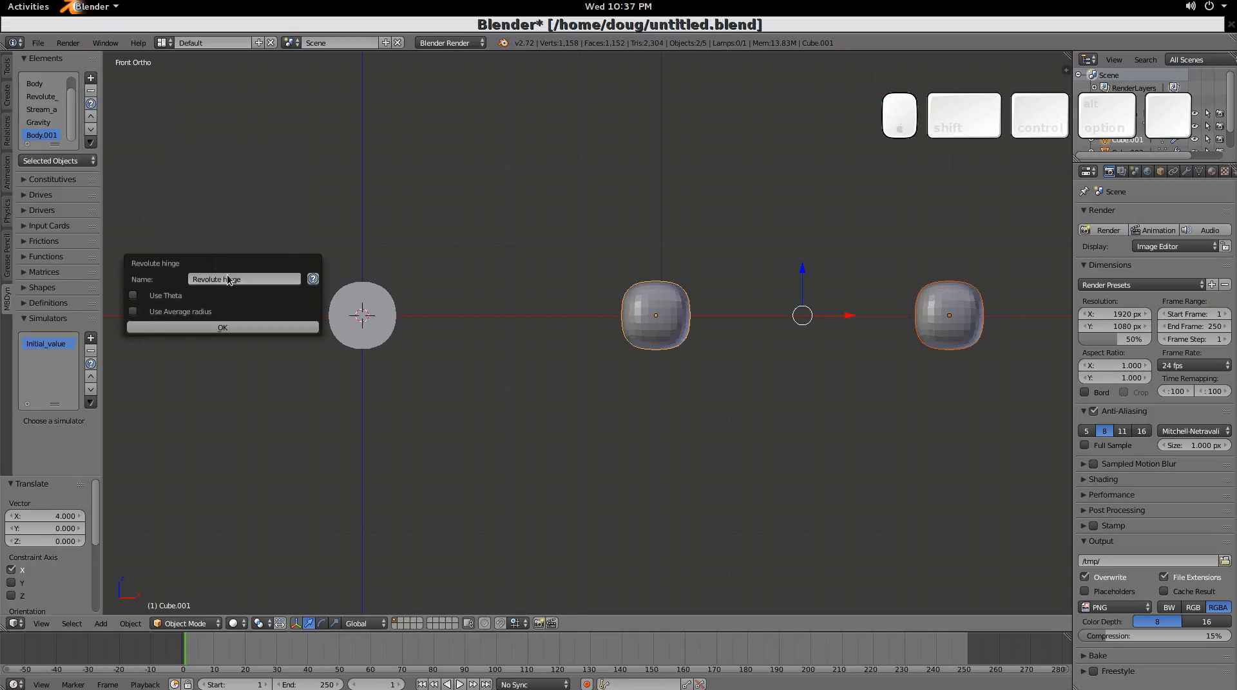
{"action": "left_click", "coordinate": [230, 330]}
- Rotate only the middle hinge object 90° about the global X axis
{"action": "right_click", "coordinate": [648, 339]}
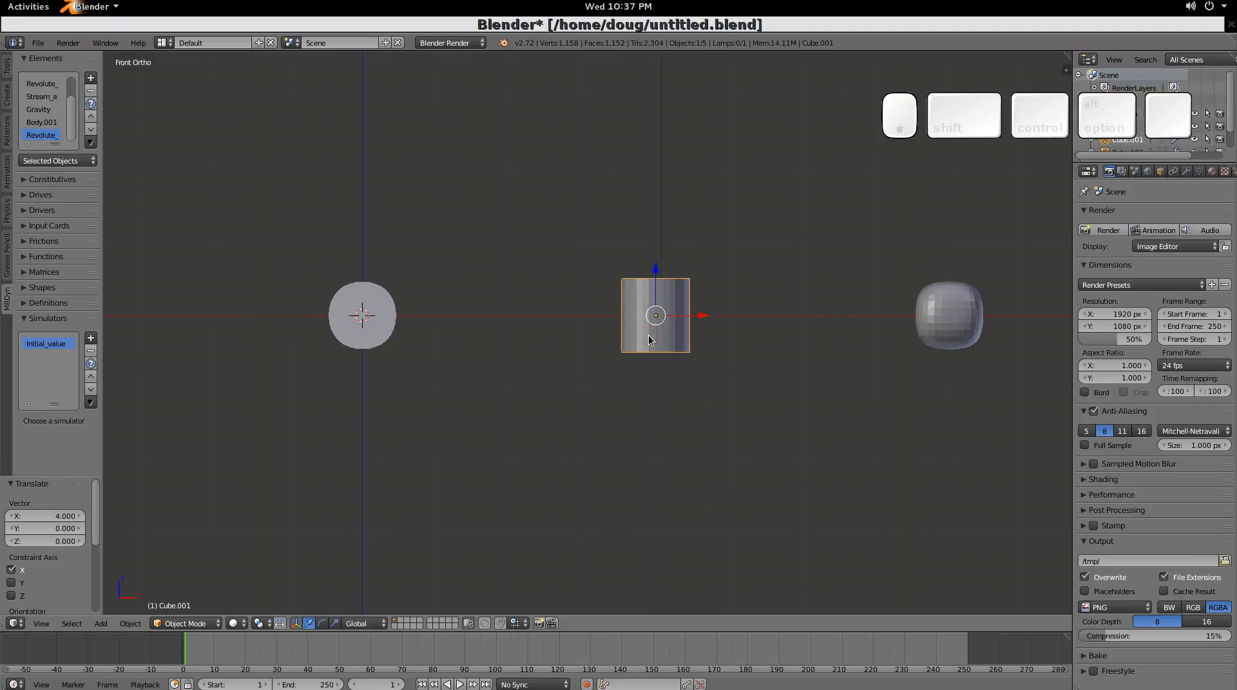
{"action": "key", "text": "r"}
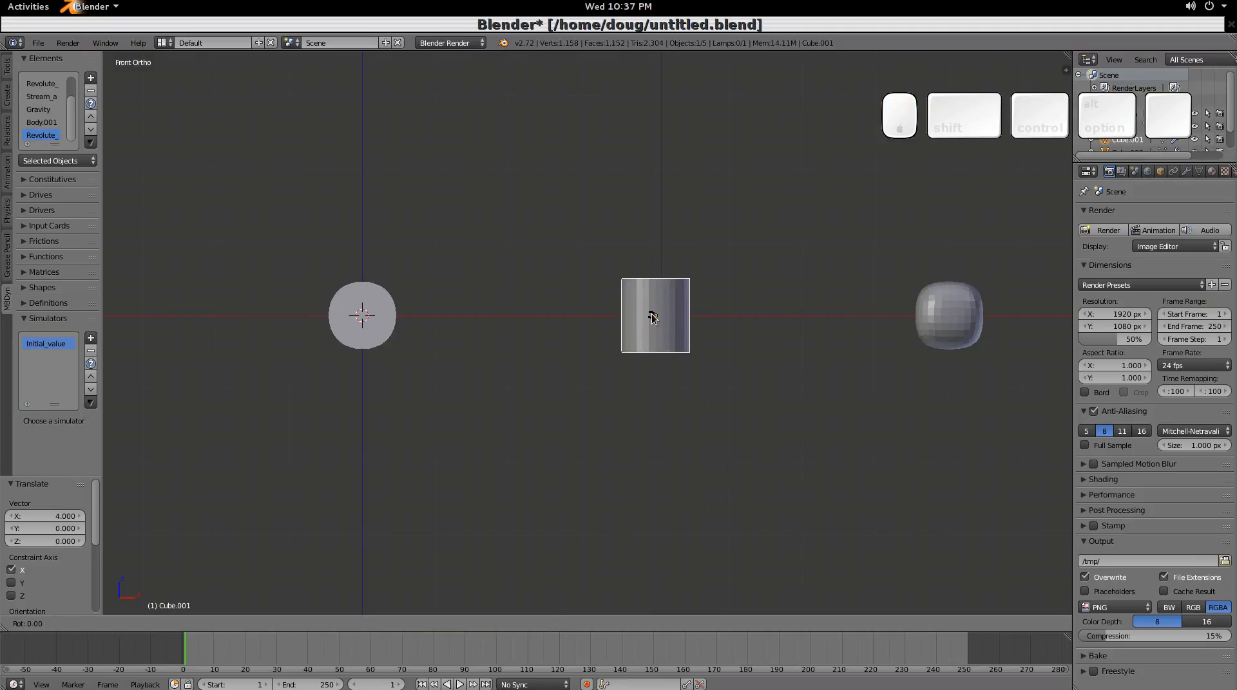
{"action": "key", "text": "x"}
{"action": "key", "text": "9"}
{"action": "key", "text": "0"}
{"action": "key", "text": "Return"}
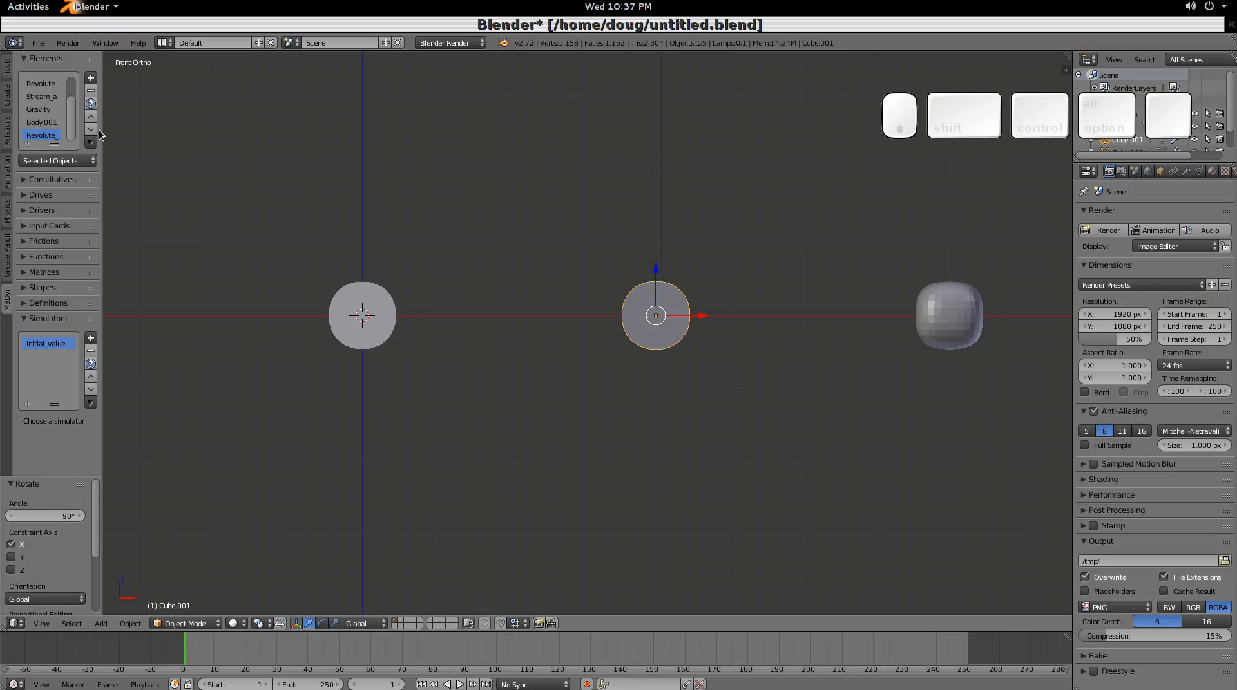
- Widen the MBDyn sidebar enough to show the full element names
{"action": "left_click_drag", "start_coordinate": [102, 131], "coordinate": [148, 131]}
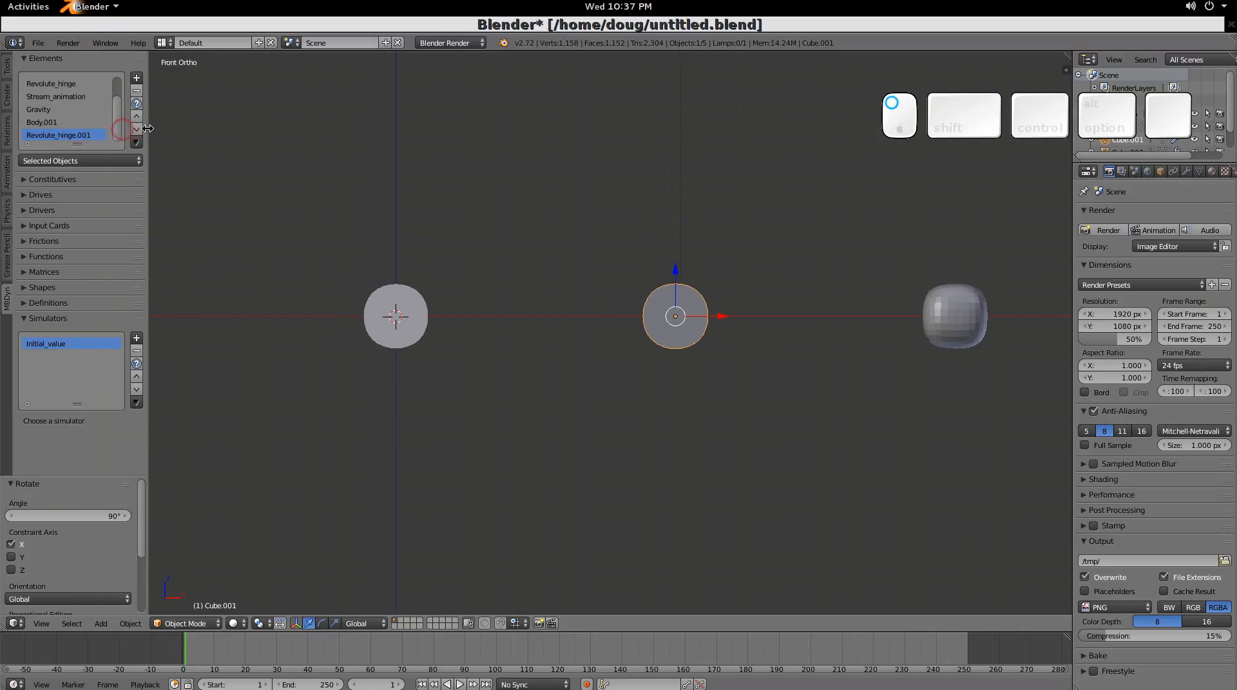
- Inspect the Body.001, Body and Clamp elements one after another to check which objects they belong to
{"action": "left_click", "coordinate": [54, 123]}
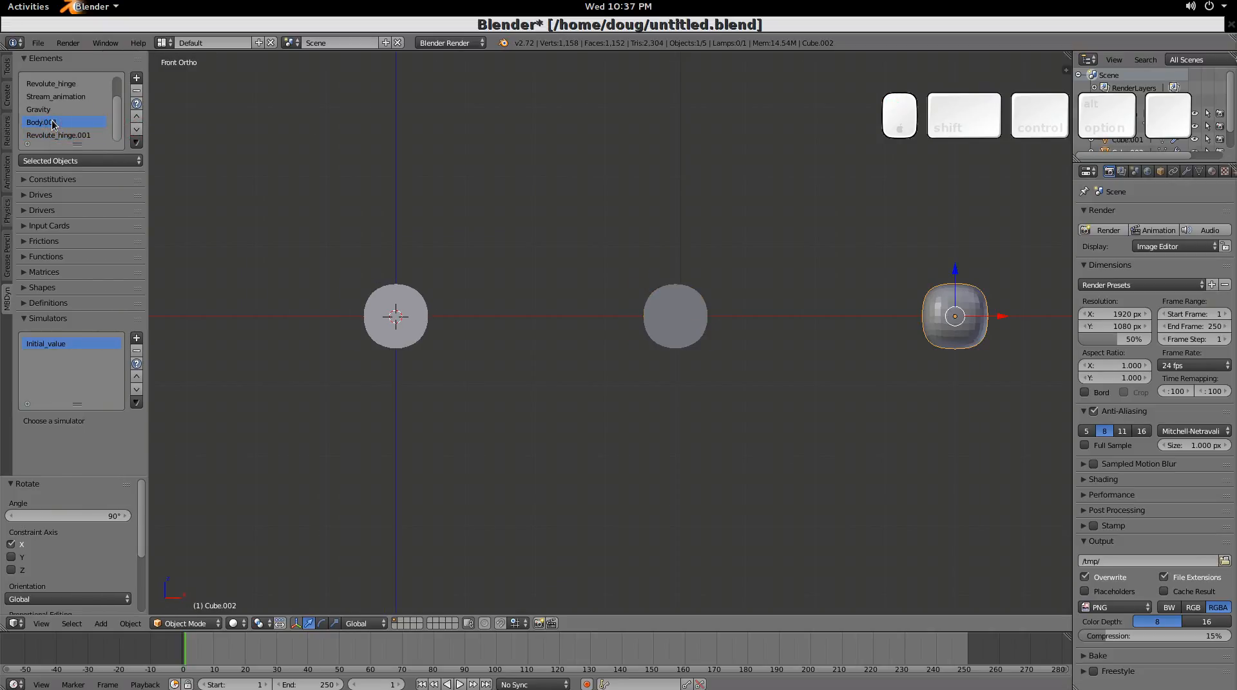
{"action": "scroll", "coordinate": [51, 118], "scroll_direction": "up", "scroll_amount": 2}
{"action": "left_click", "coordinate": [39, 97]}
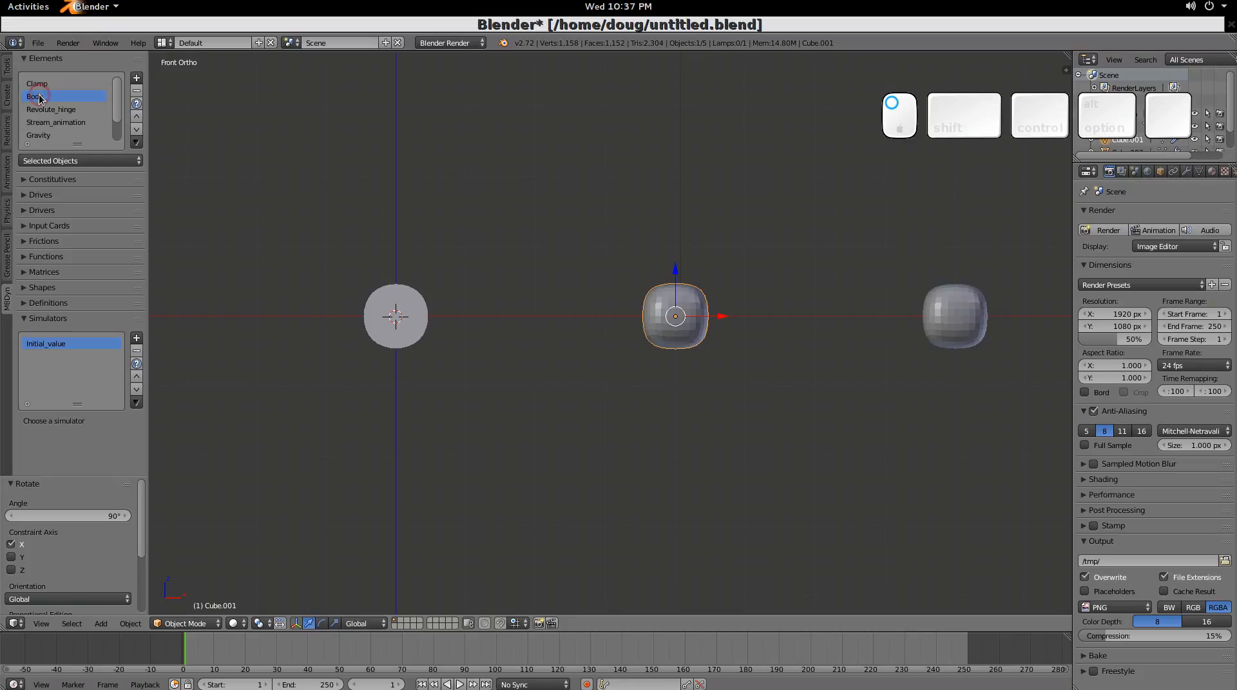
{"action": "middle_click_drag", "start_coordinate": [670, 211], "coordinate": [651, 277]}
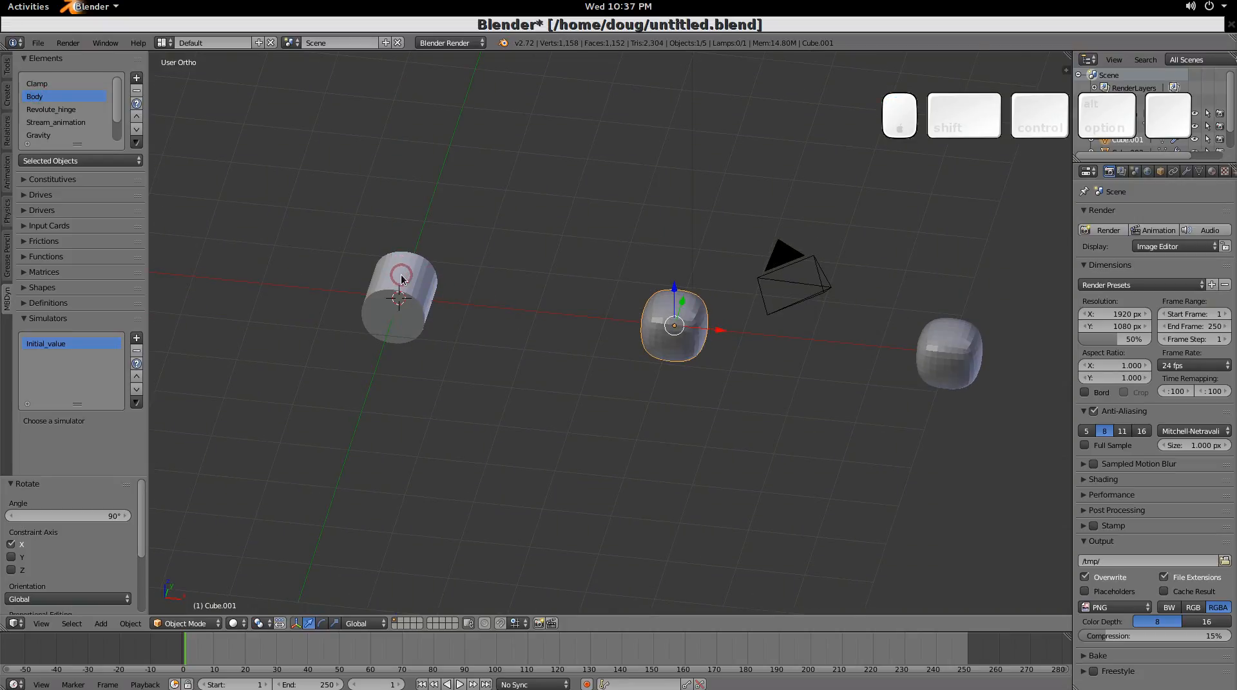
{"action": "left_click", "coordinate": [37, 83]}
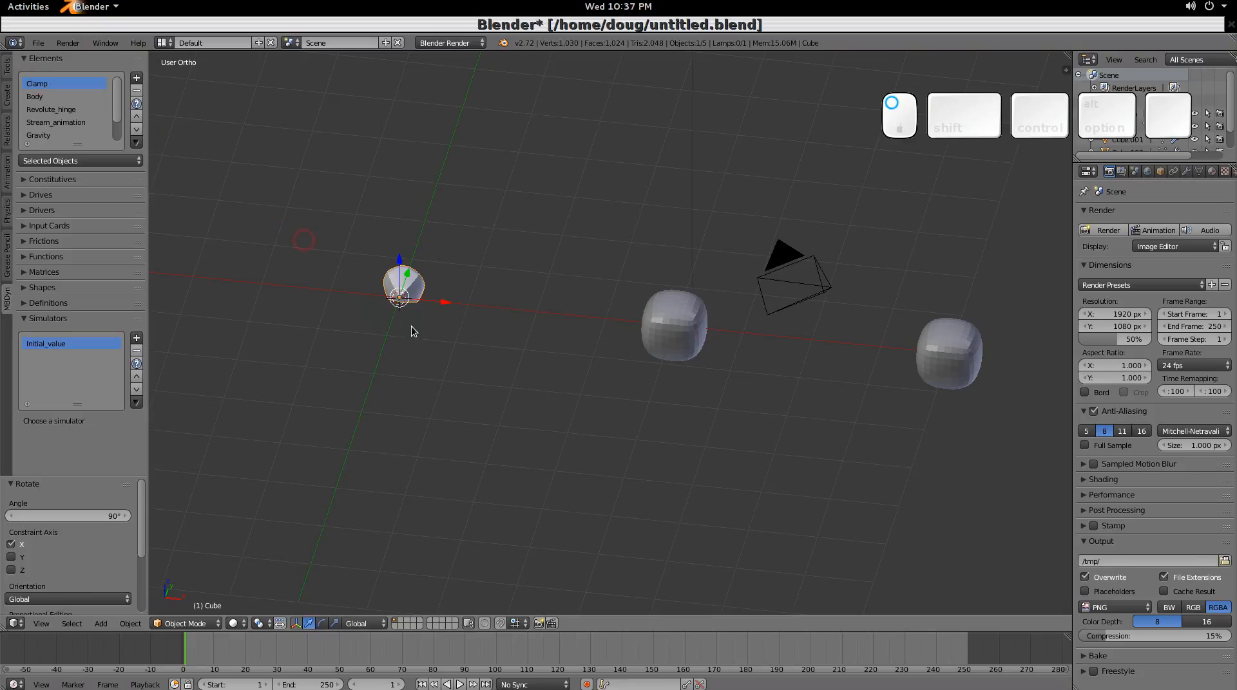
{"action": "middle_click_drag", "start_coordinate": [411, 327], "coordinate": [445, 288]}
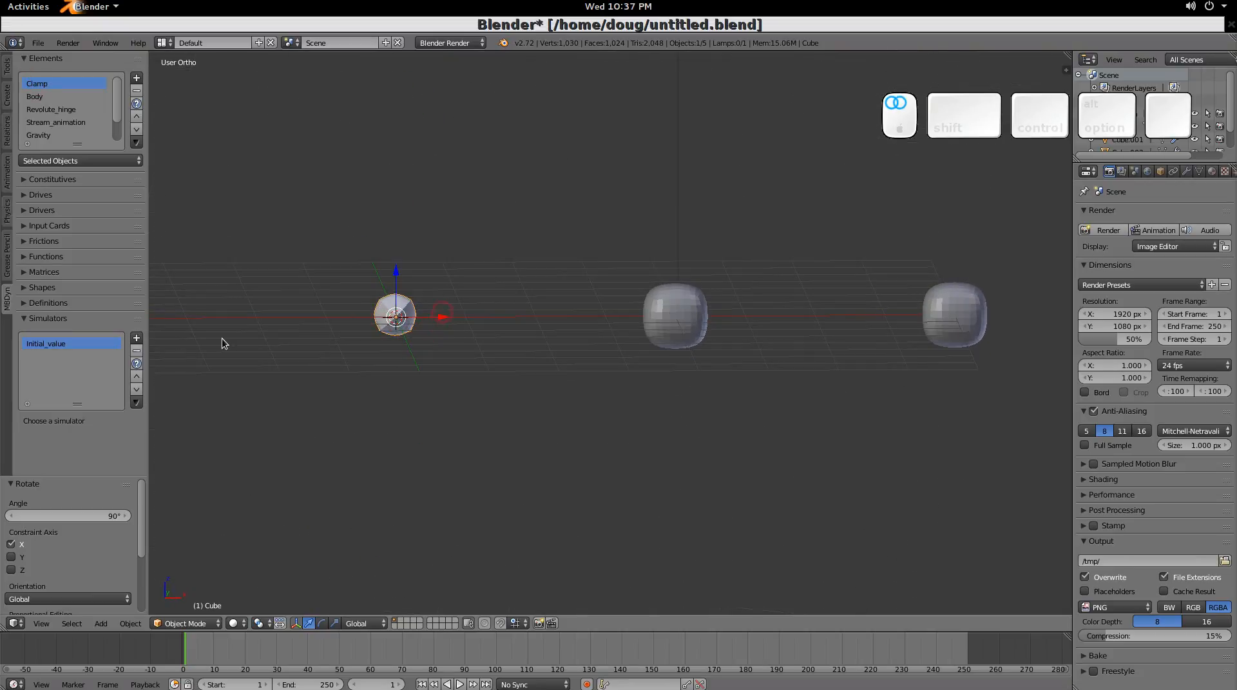
- Select the Initial_value simulator and run the double-pendulum simulation briefly before stopping it
{"action": "left_click", "coordinate": [87, 346]}
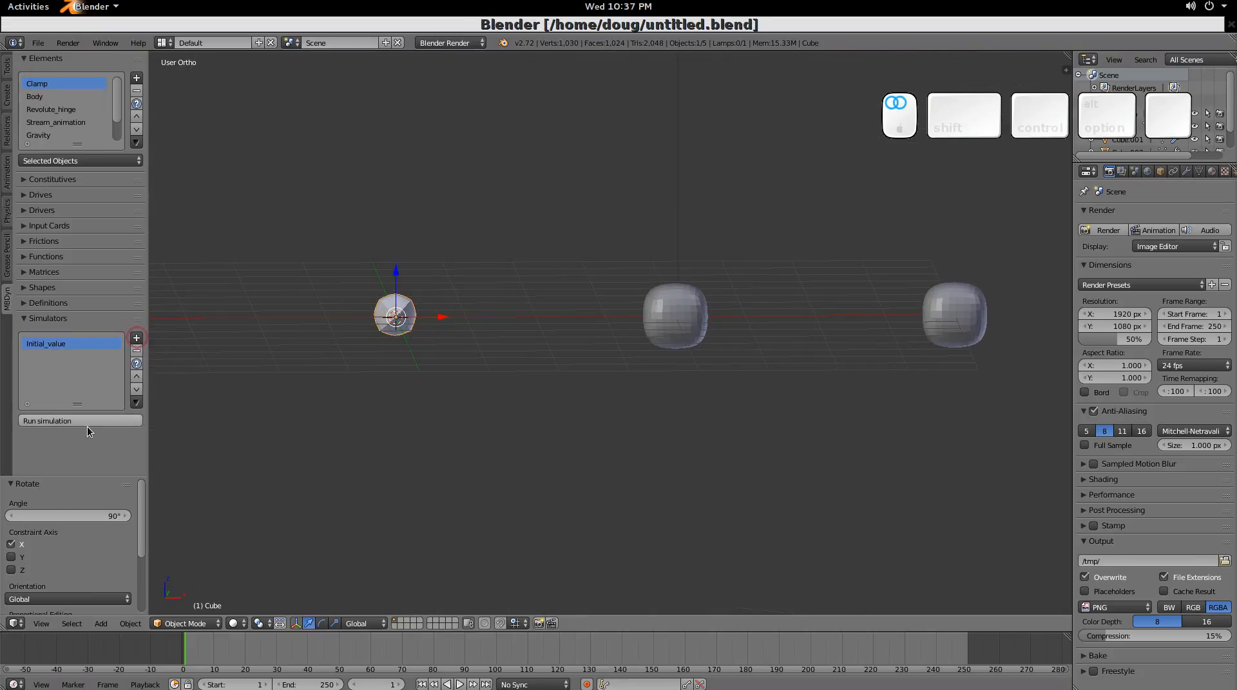
{"action": "left_click", "coordinate": [86, 422]}
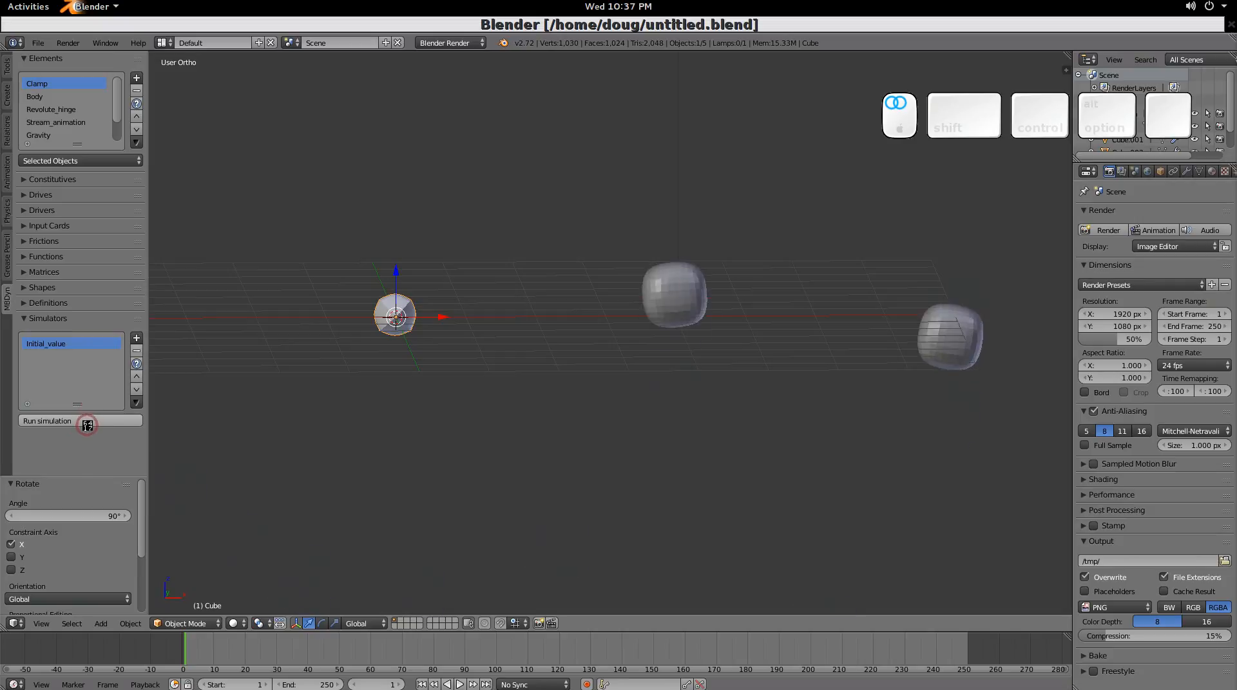
{"action": "key", "text": "Escape"}
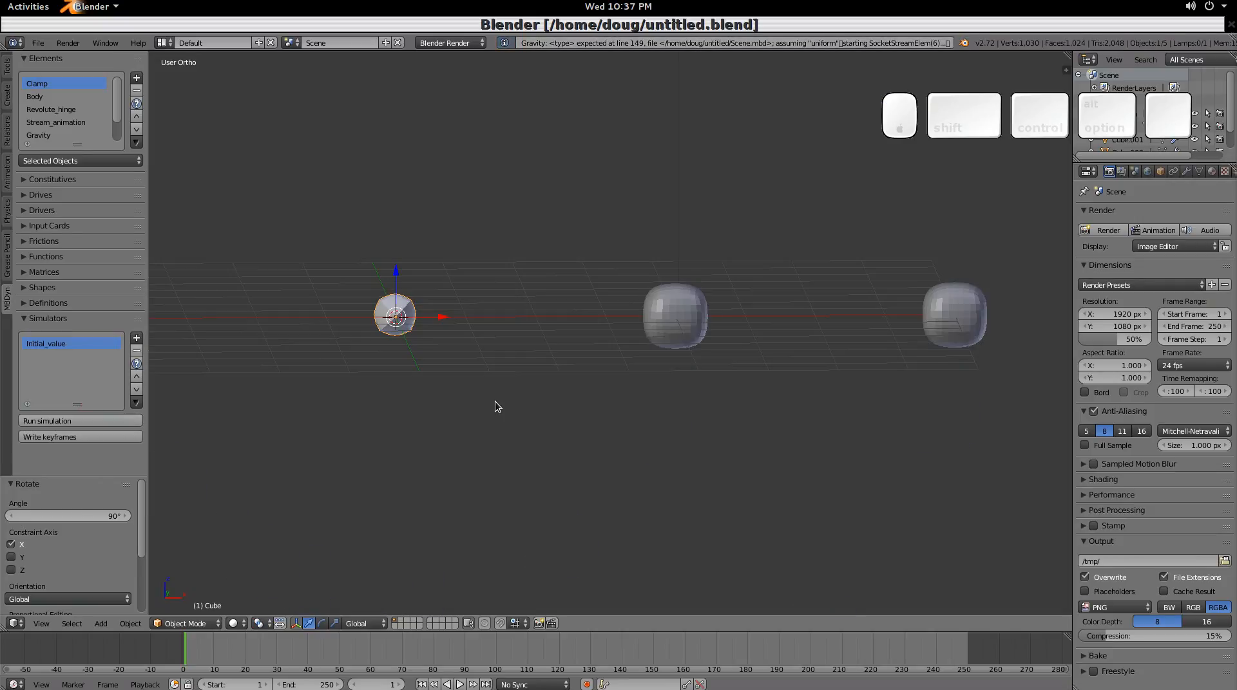
- Rerun the simulation in the front orthographic view with room for the full swing, watch both bodies, and stop it
{"action": "key", "text": "KP_1"}
{"action": "key", "text": "KP_5"}
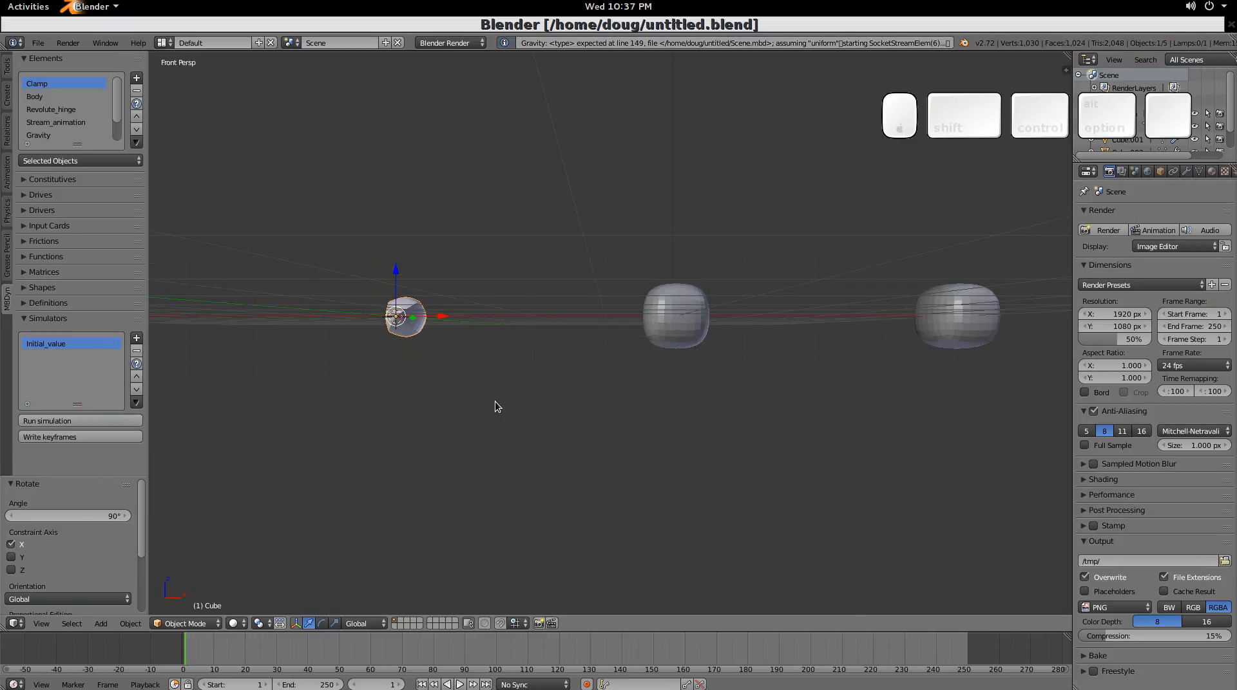
{"action": "key", "text": "KP_5"}
{"action": "scroll", "coordinate": [497, 401], "scroll_direction": "down", "scroll_amount": 4}
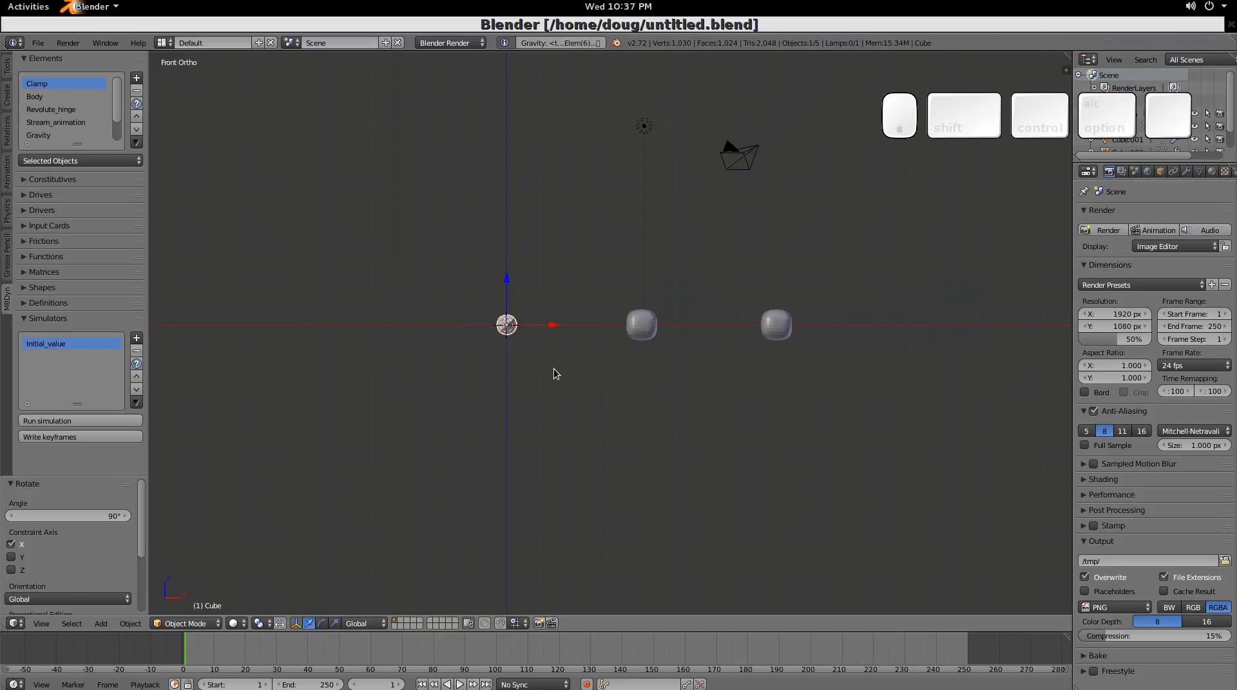
{"action": "left_click", "coordinate": [110, 423]}
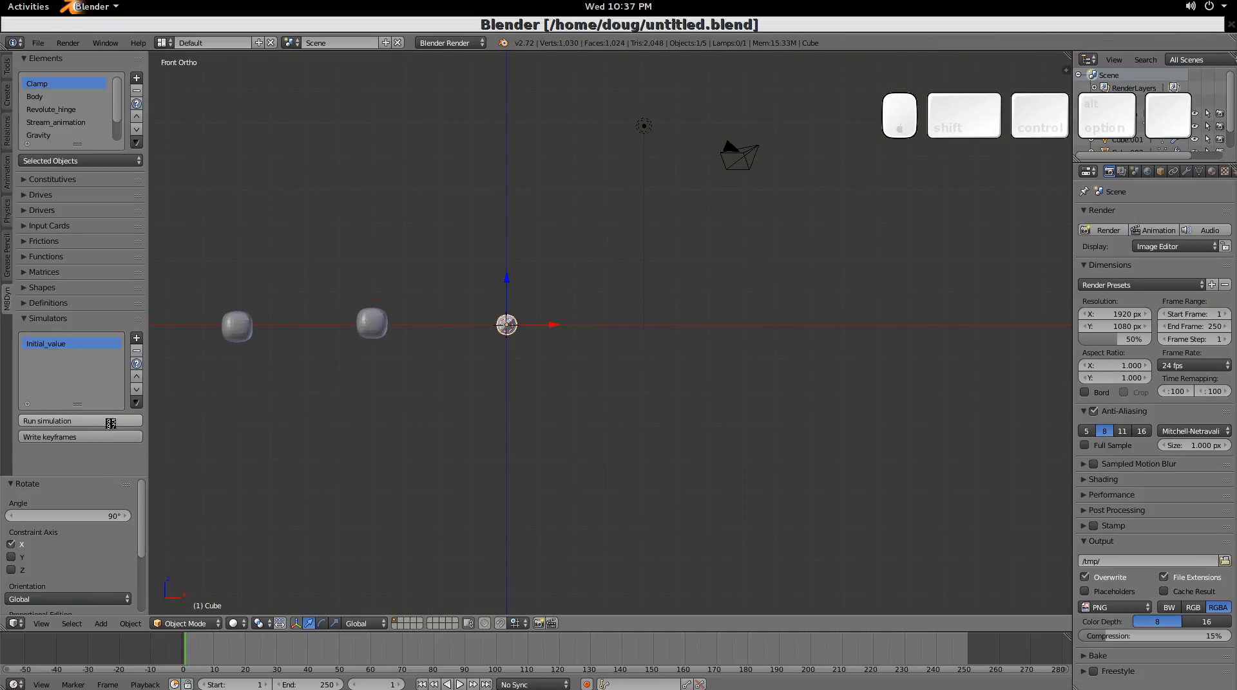
{"action": "key", "text": "Escape"}
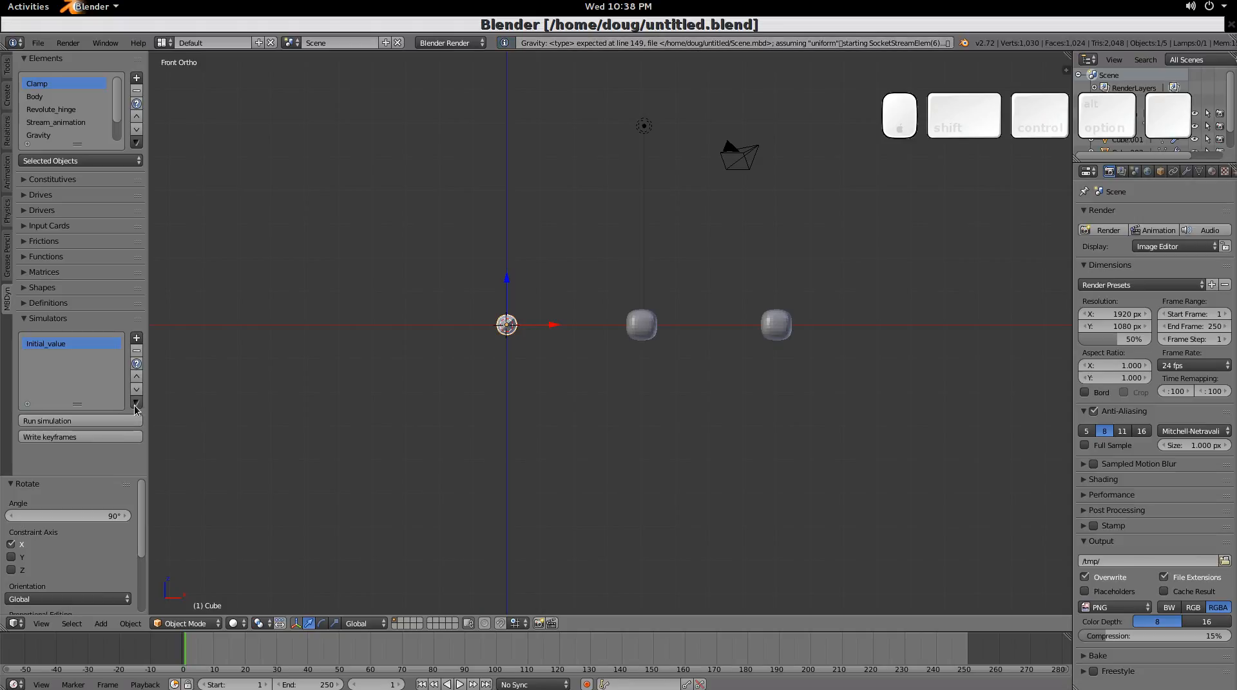
- Turn off the final time limit in the Initial_value simulator's settings
{"action": "left_click", "coordinate": [136, 404]}
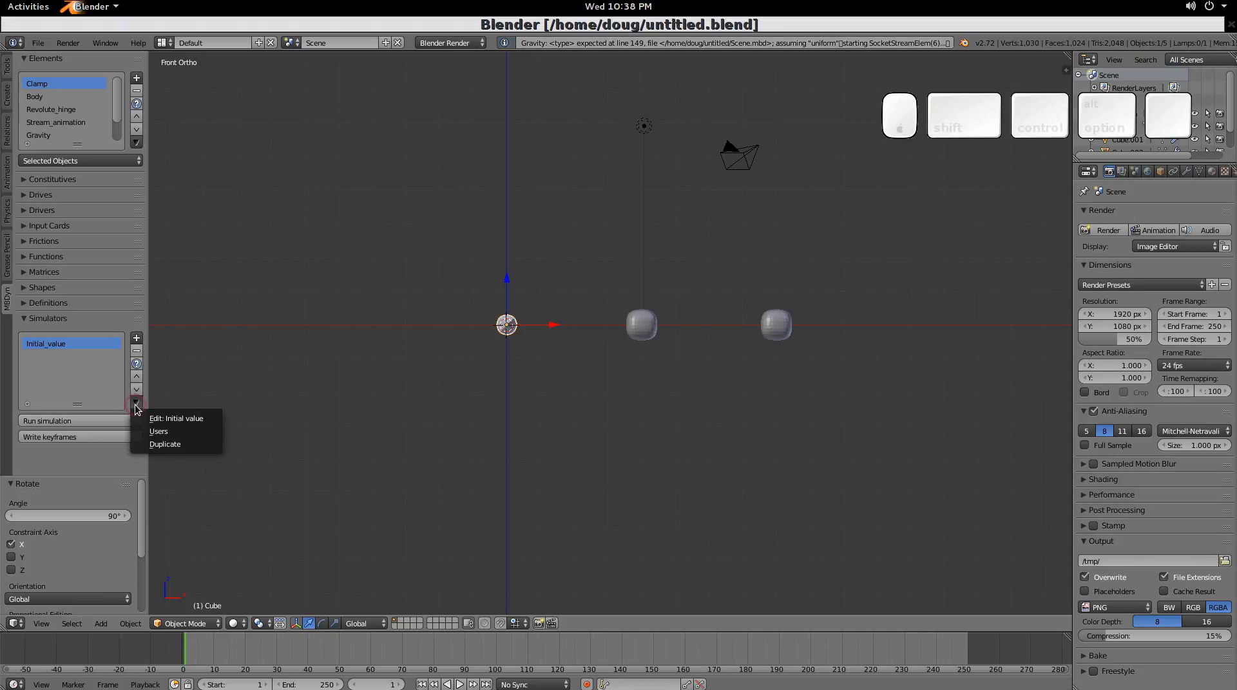
{"action": "left_click", "coordinate": [171, 420]}
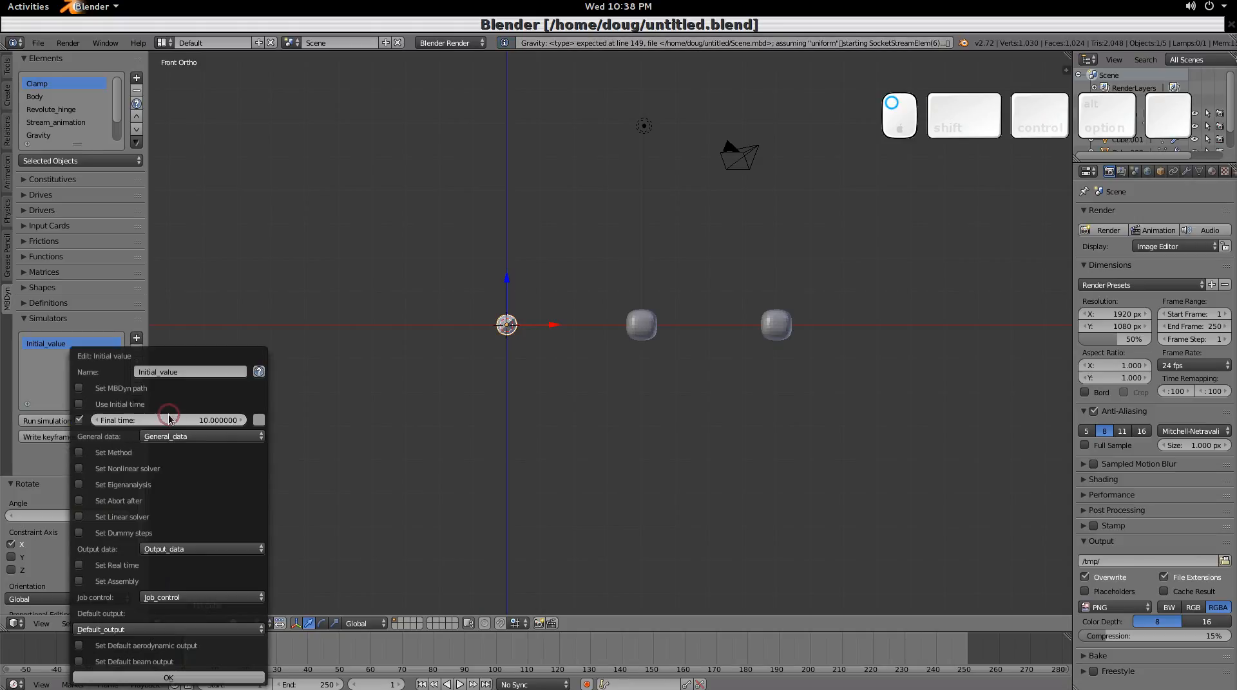
{"action": "left_click", "coordinate": [78, 421]}
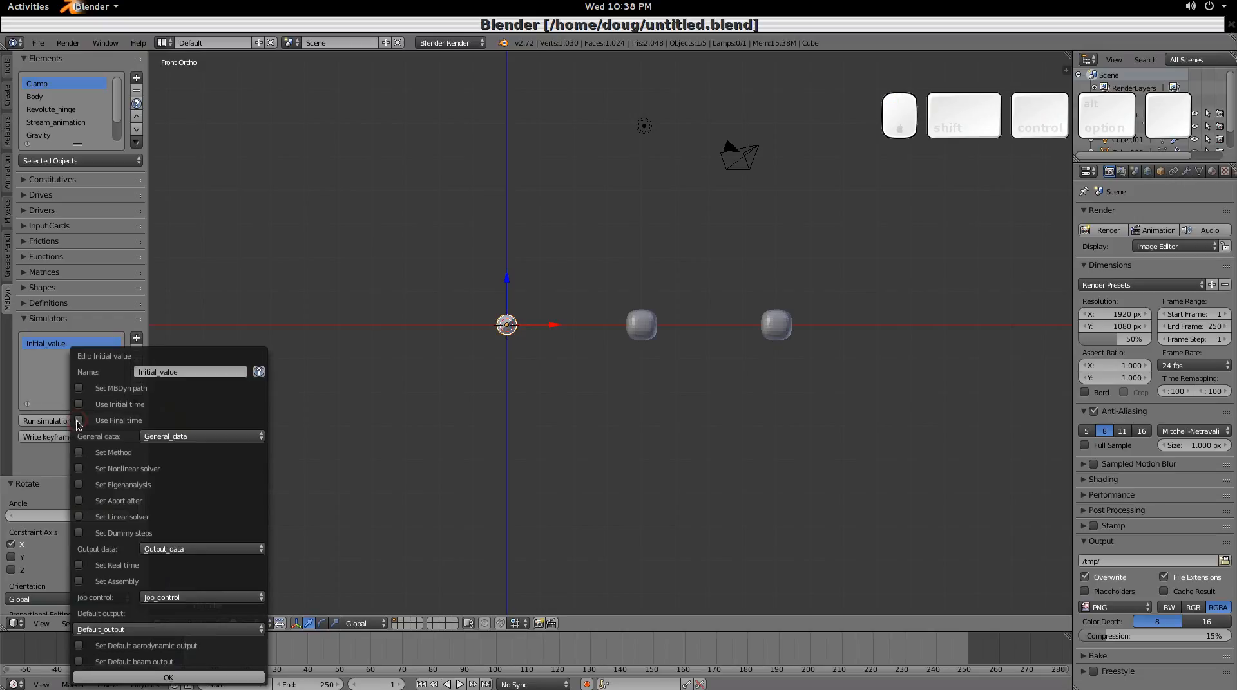
{"action": "left_click", "coordinate": [169, 679]}
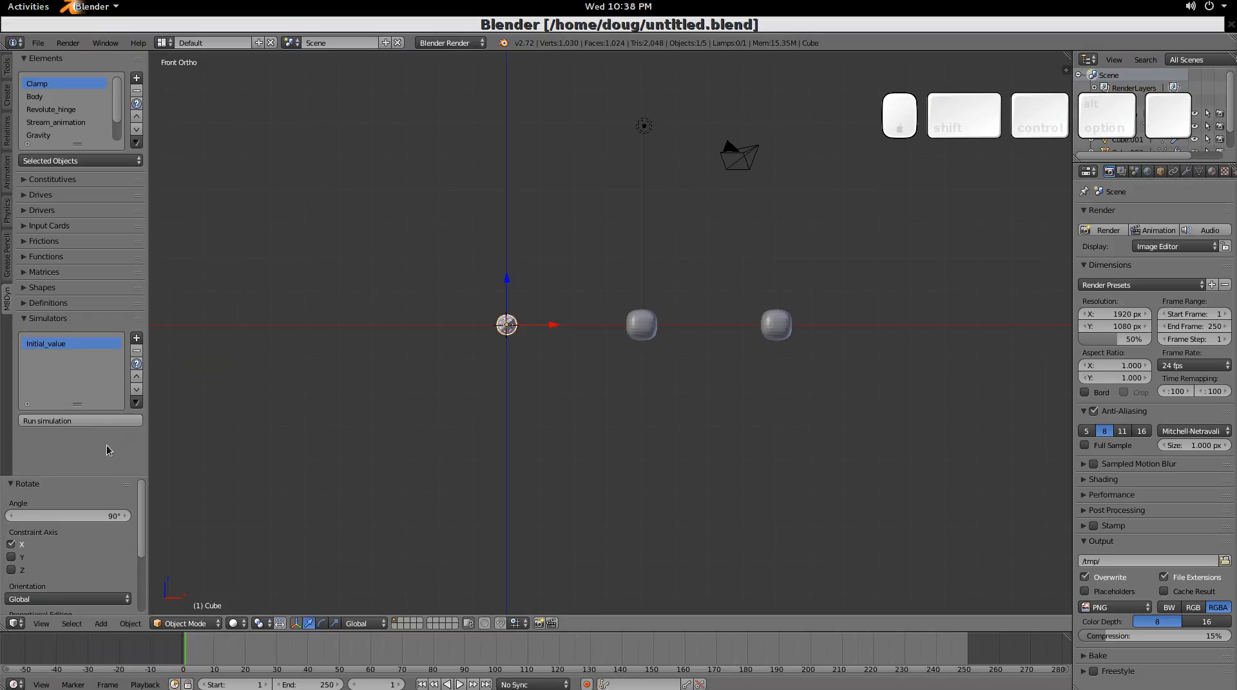
- Run the simulation without a time limit, observe the swing from an angled perspective view, and stop it
{"action": "left_click", "coordinate": [105, 418]}
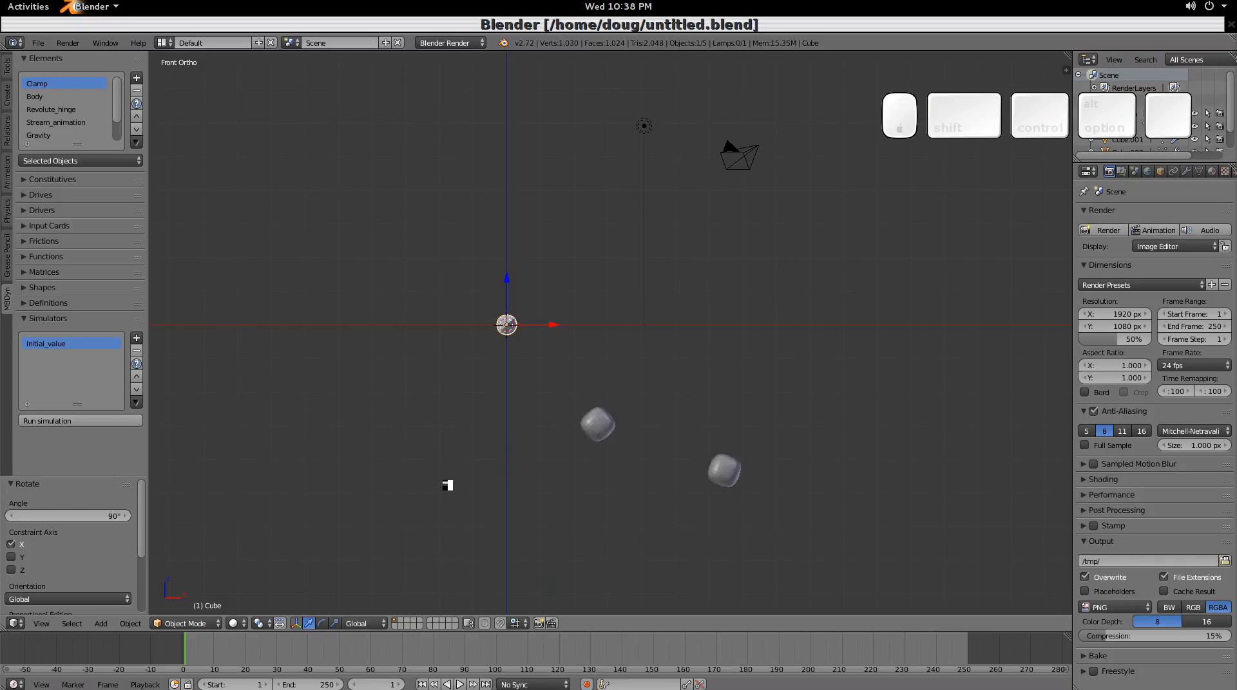
{"action": "key", "text": "KP_5"}
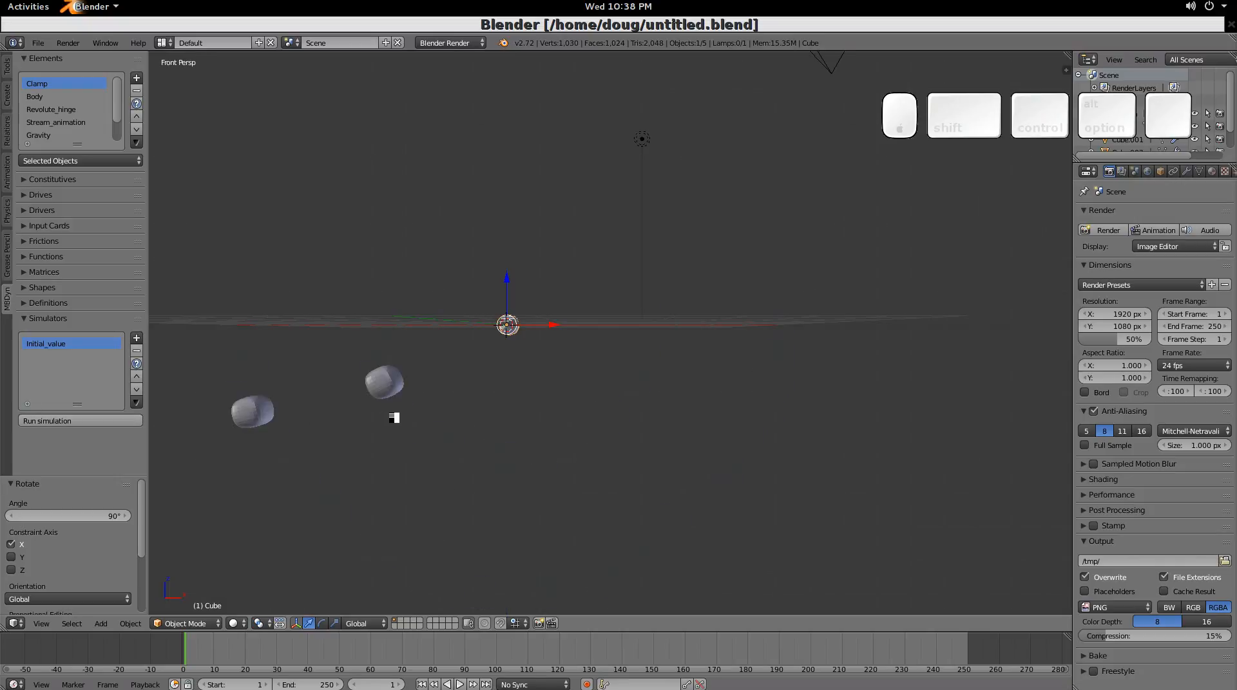
{"action": "middle_click_drag", "start_coordinate": [397, 403], "coordinate": [455, 461]}
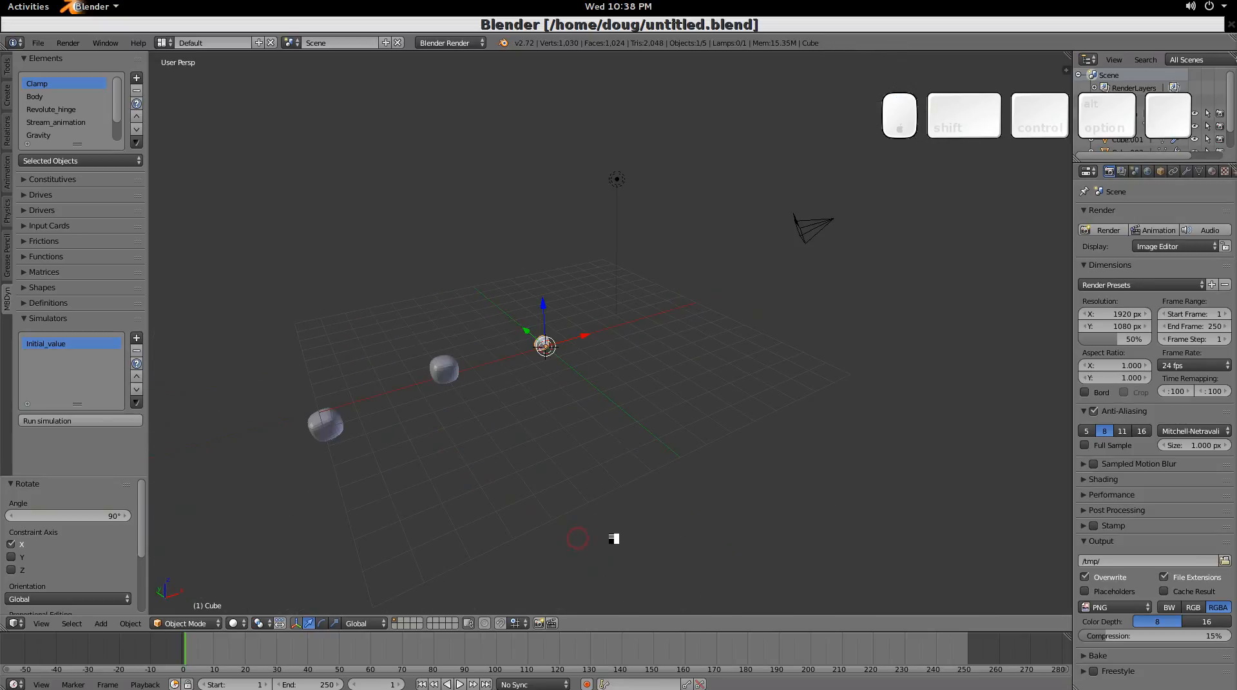
{"action": "key", "text": "shift"}
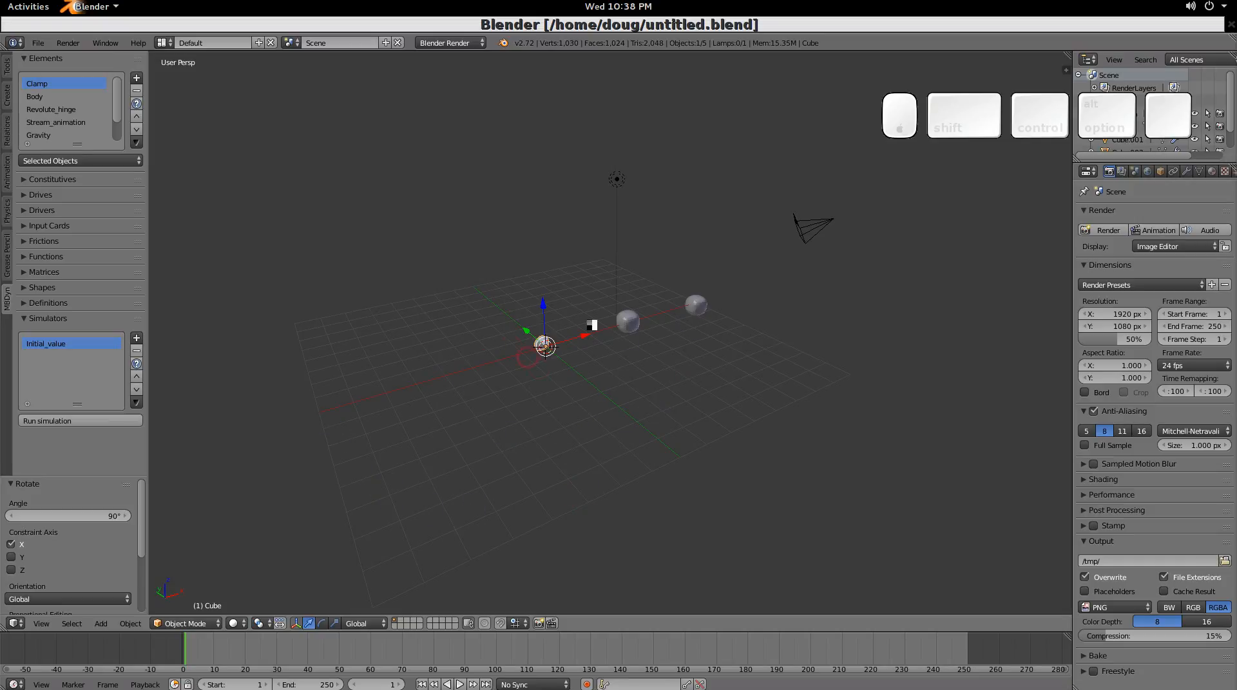
{"action": "key", "text": "Escape"}
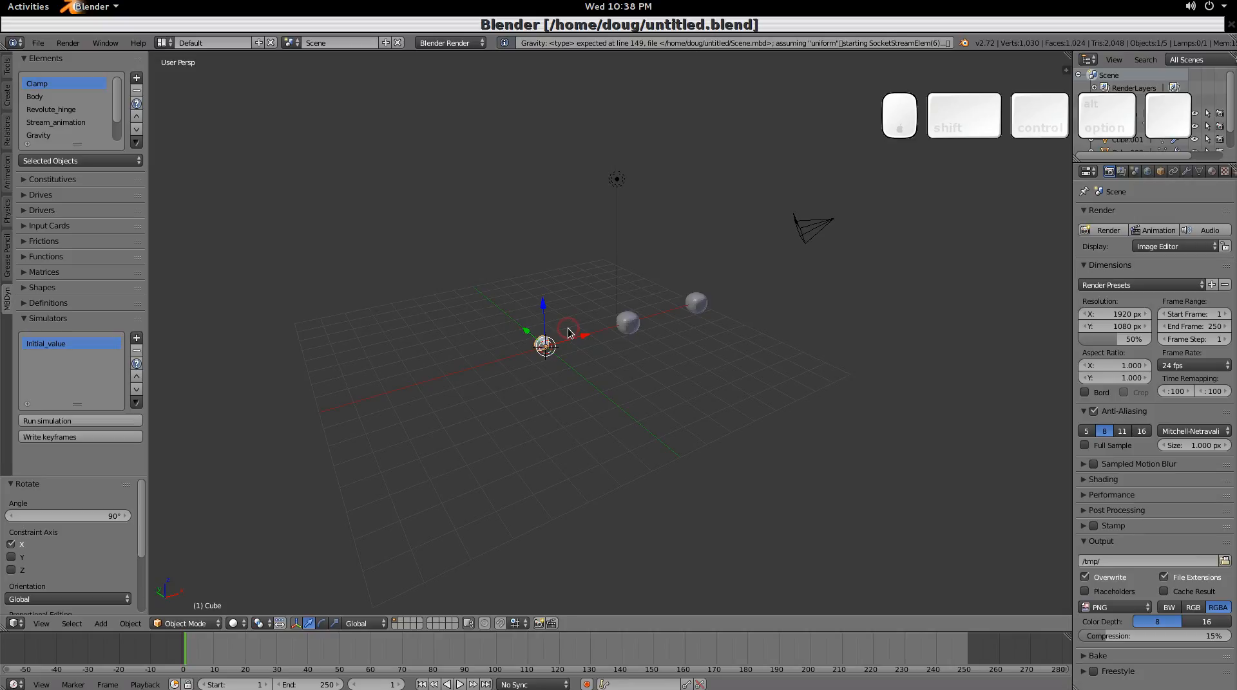
- Move the outer body freehand in the front orthographic view by about -1.18 units along X and 1.85 units along Z
{"action": "key", "text": "KP_1"}
{"action": "key", "text": "KP_5"}
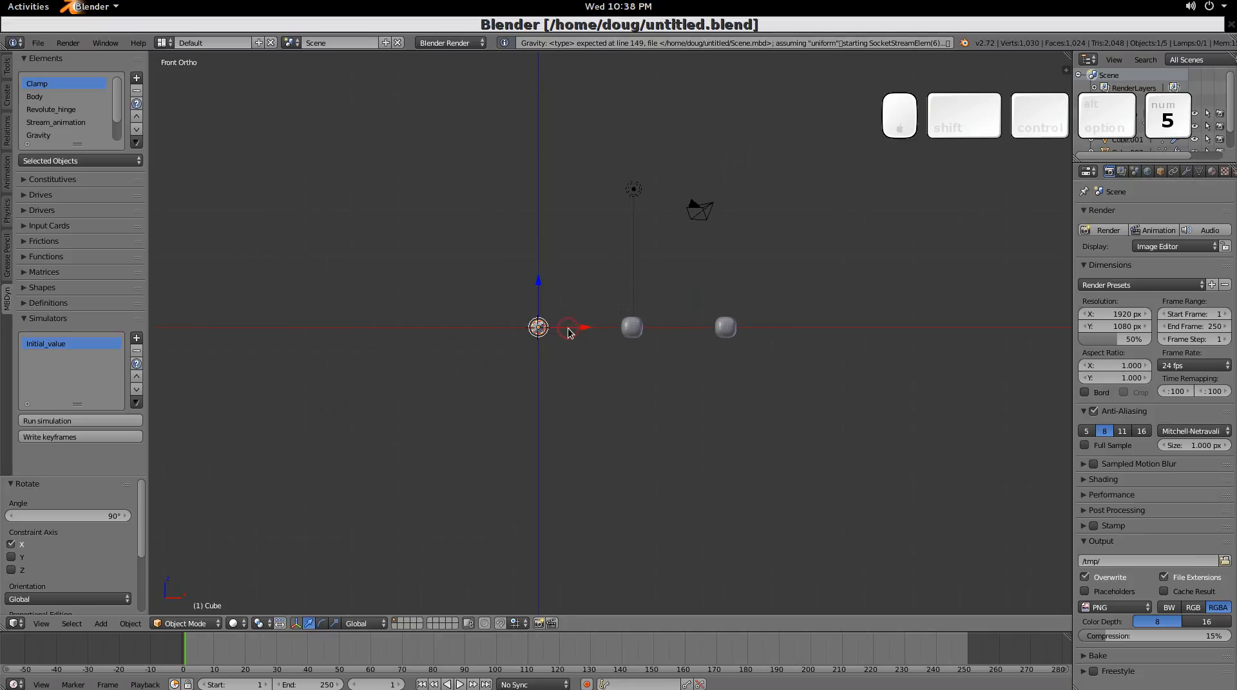
{"action": "scroll", "coordinate": [748, 405], "scroll_direction": "up", "scroll_amount": 3}
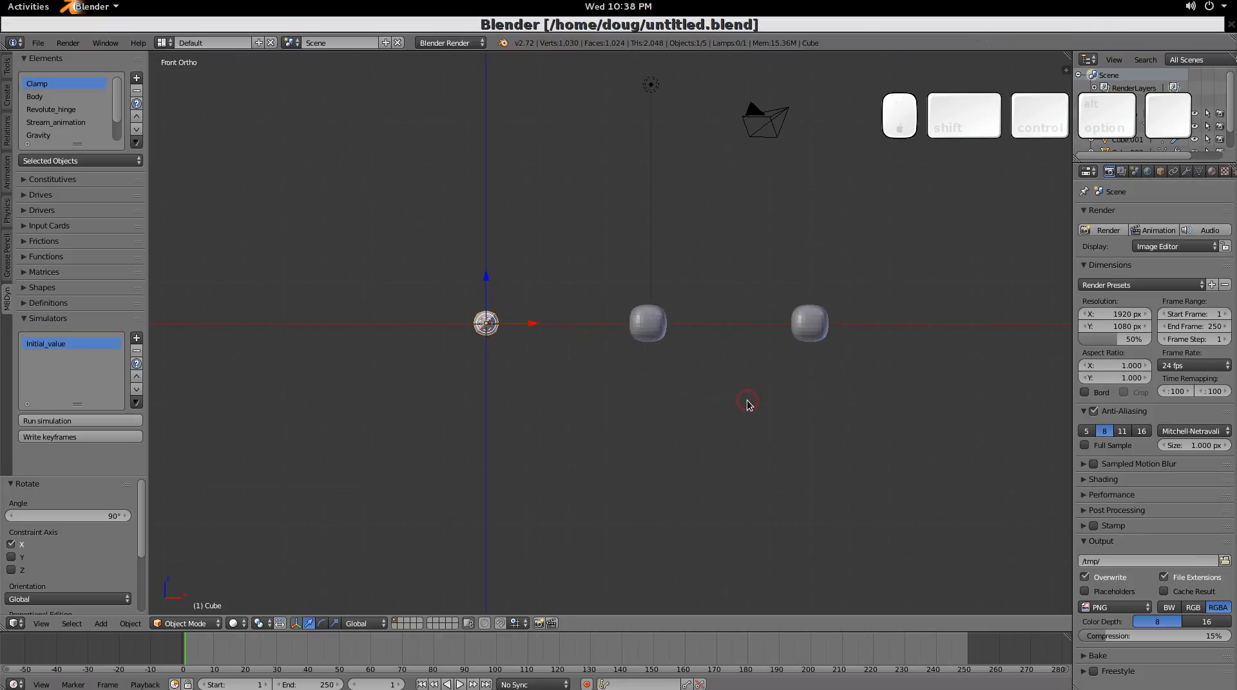
{"action": "left_click", "coordinate": [851, 387]}
{"action": "right_click", "coordinate": [816, 330]}
{"action": "key", "text": "g"}
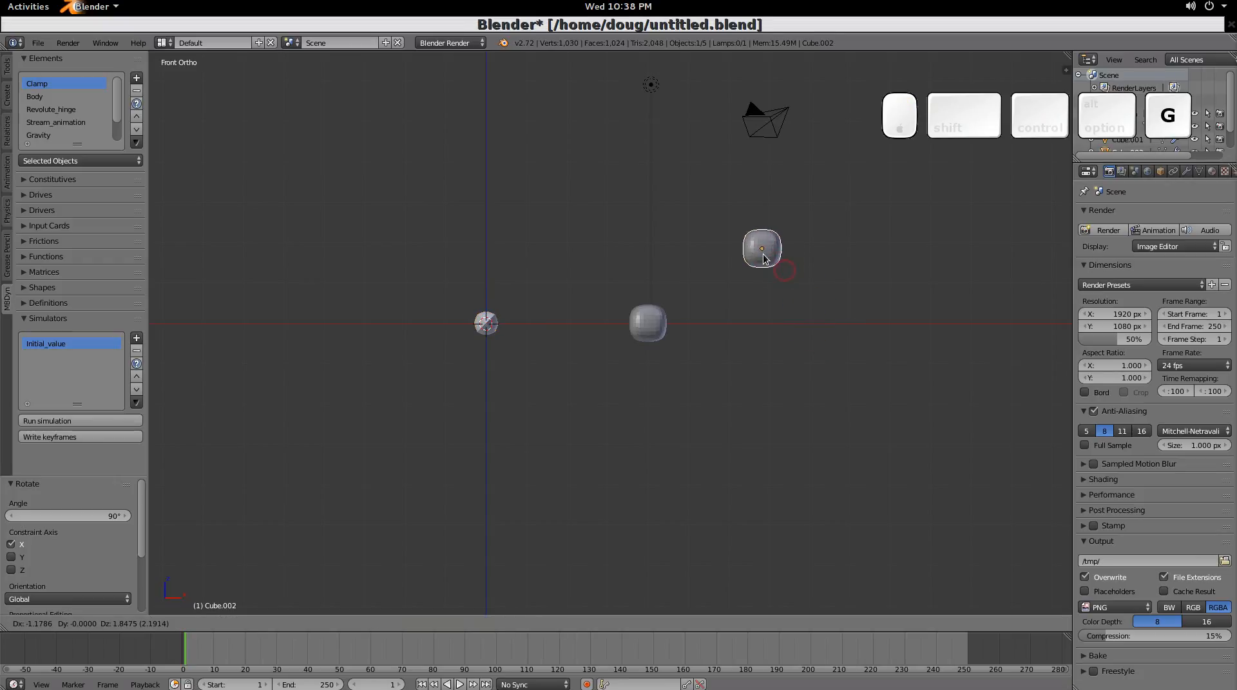
{"action": "left_click", "coordinate": [765, 259]}
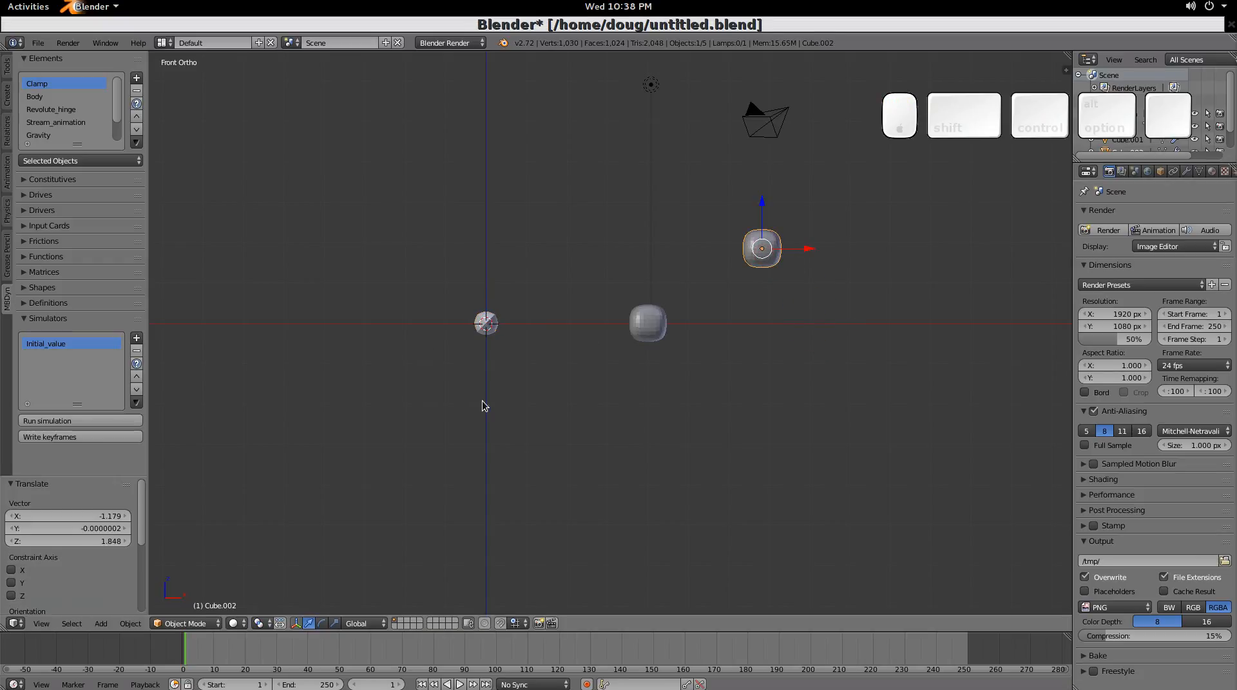
- Simulate from the outer body's raised position and write keyframes with an increased number of MBDyn steps between Blender keyframes
{"action": "left_click", "coordinate": [79, 422]}
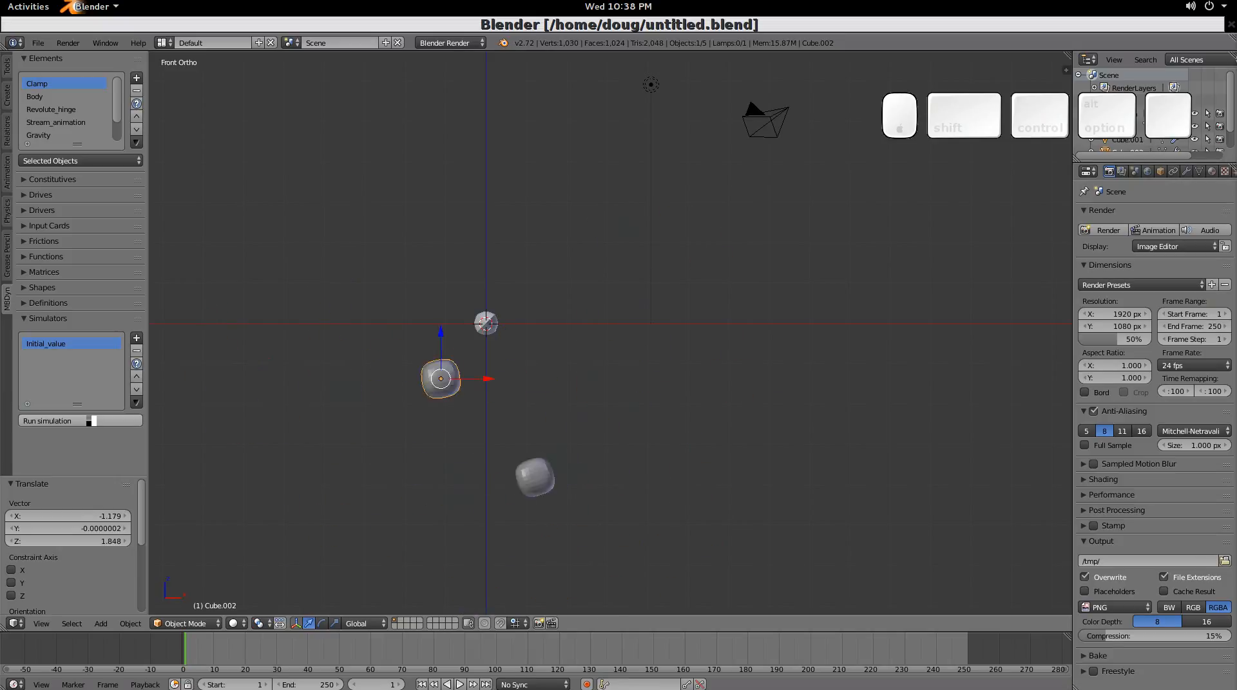
{"action": "key", "text": "Escape"}
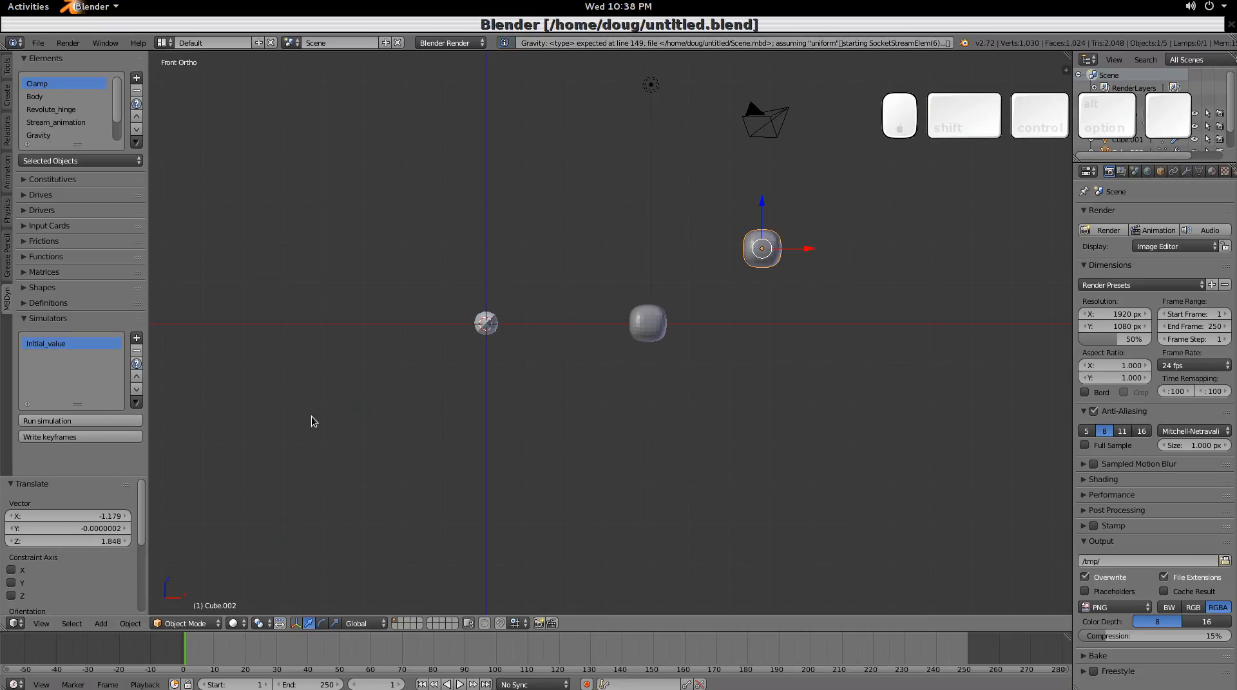
{"action": "left_click", "coordinate": [107, 438]}
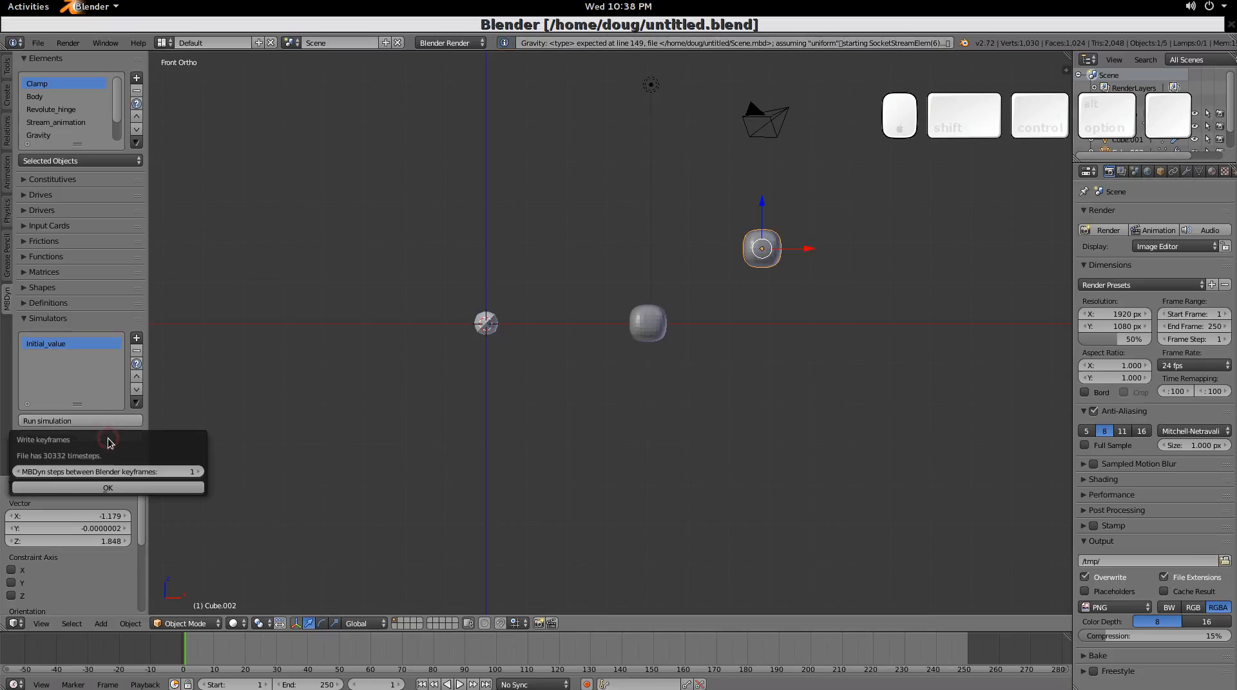
{"action": "left_click_drag", "start_coordinate": [172, 470], "coordinate": [232, 477]}
{"action": "left_click", "coordinate": [128, 488]}
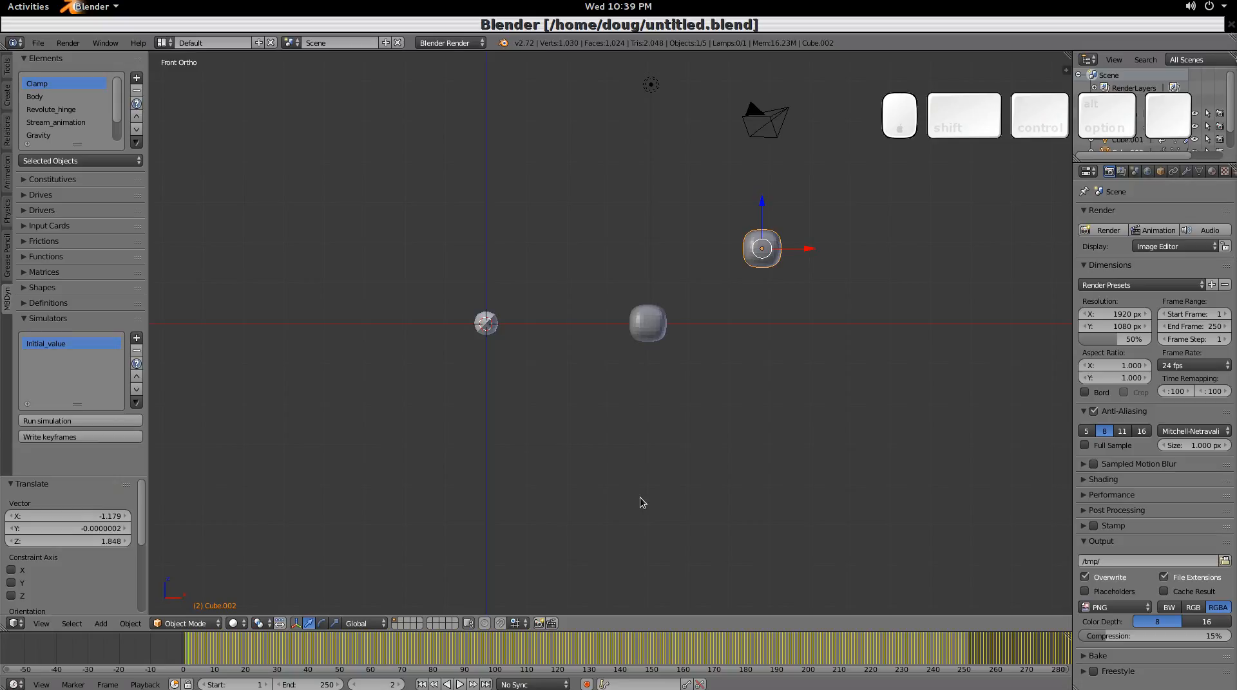
- Set the scene's end frame to 300 and play back the keyframed double-pendulum animation
{"action": "scroll", "coordinate": [844, 506], "scroll_direction": "down", "scroll_amount": 5}
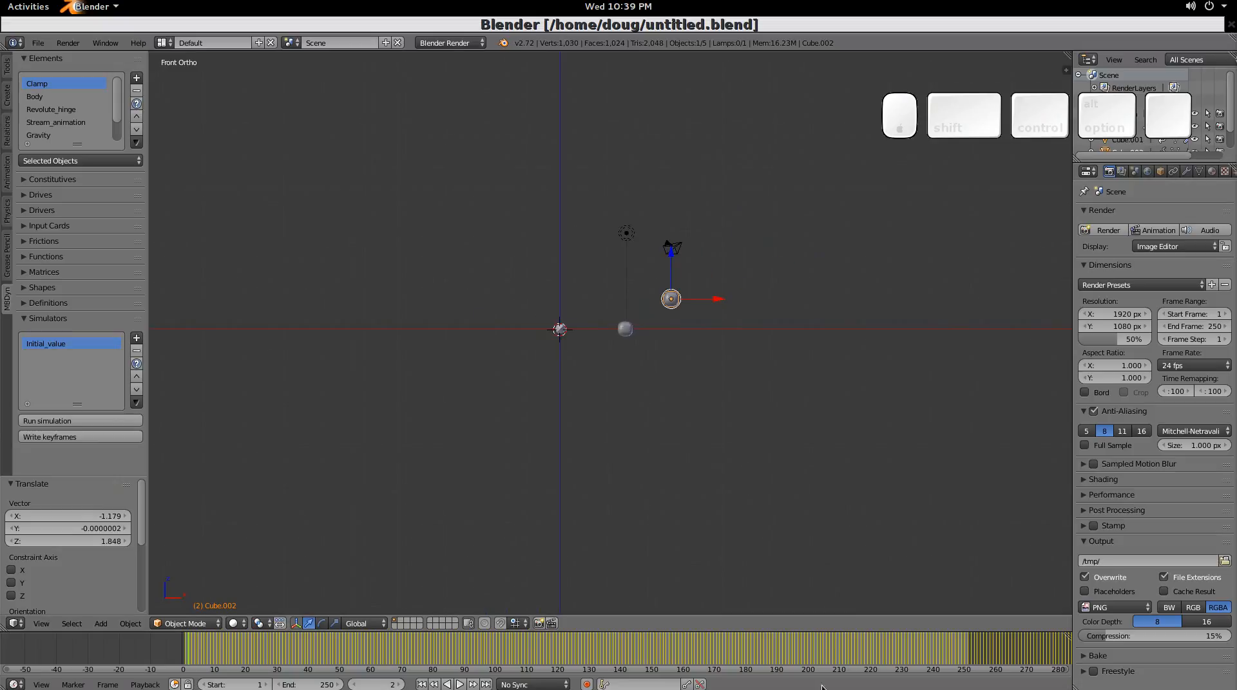
{"action": "scroll", "coordinate": [799, 647], "scroll_direction": "down", "scroll_amount": 4}
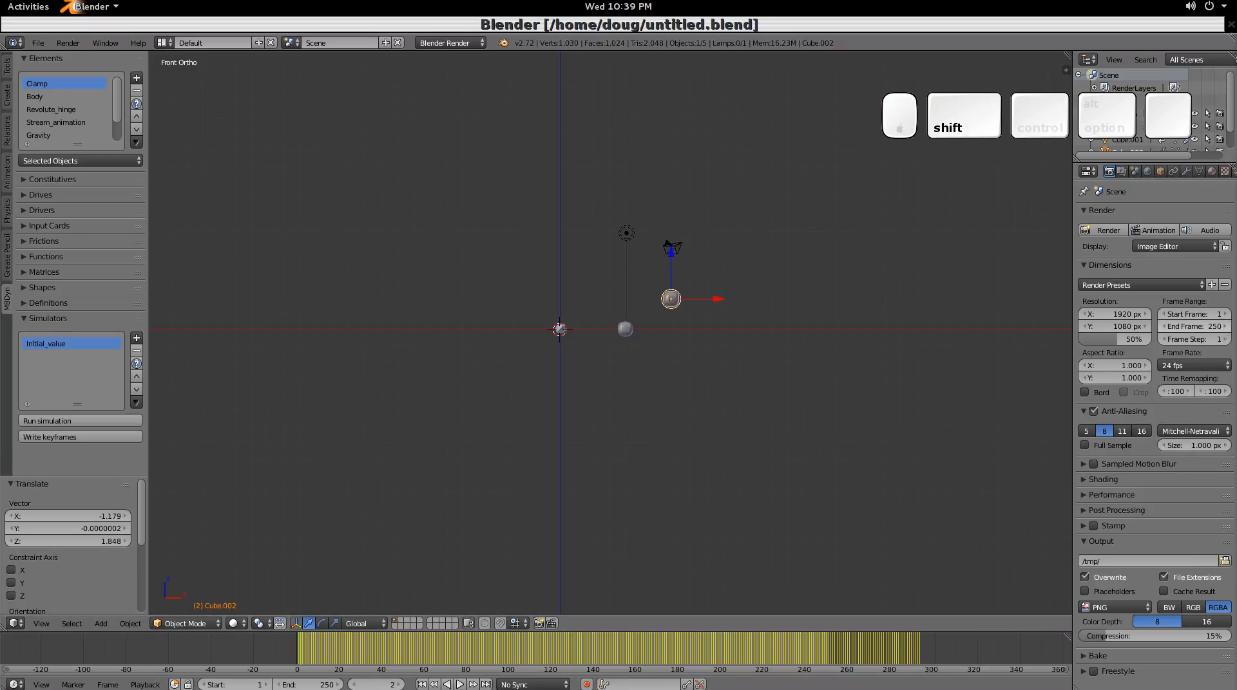
{"action": "left_click", "coordinate": [1223, 327]}
{"action": "left_click", "coordinate": [1214, 329]}
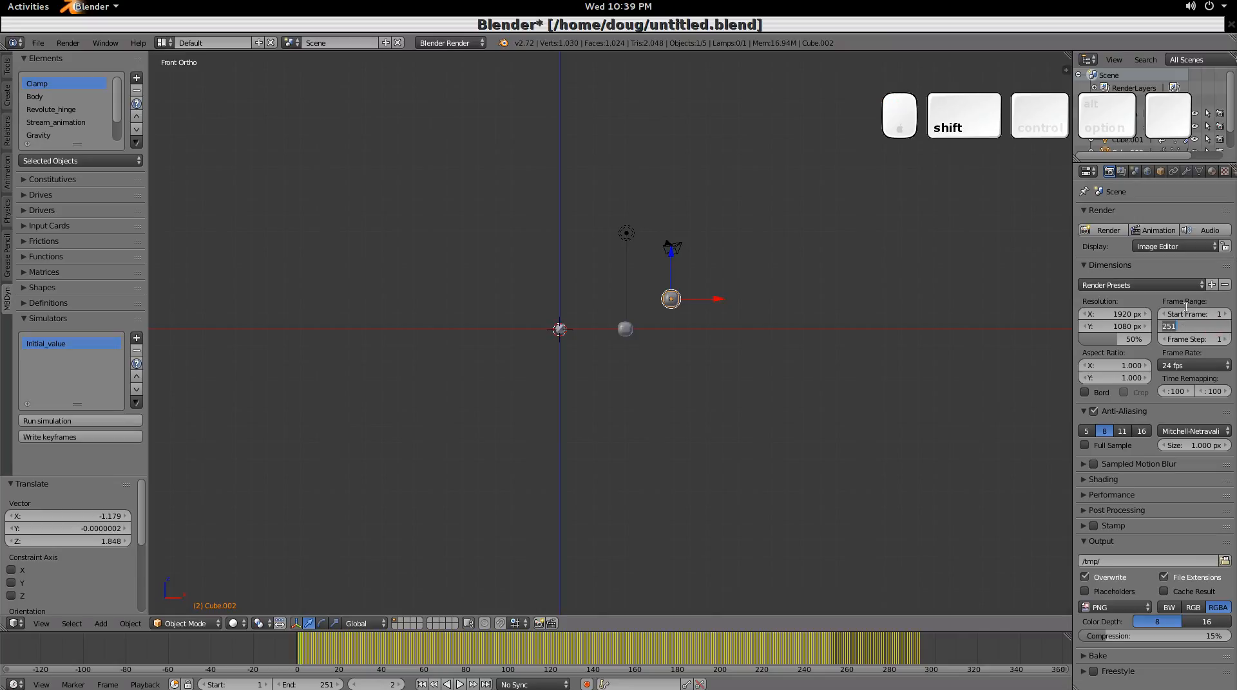
{"action": "type", "text": "300"}
{"action": "key", "text": "Return"}
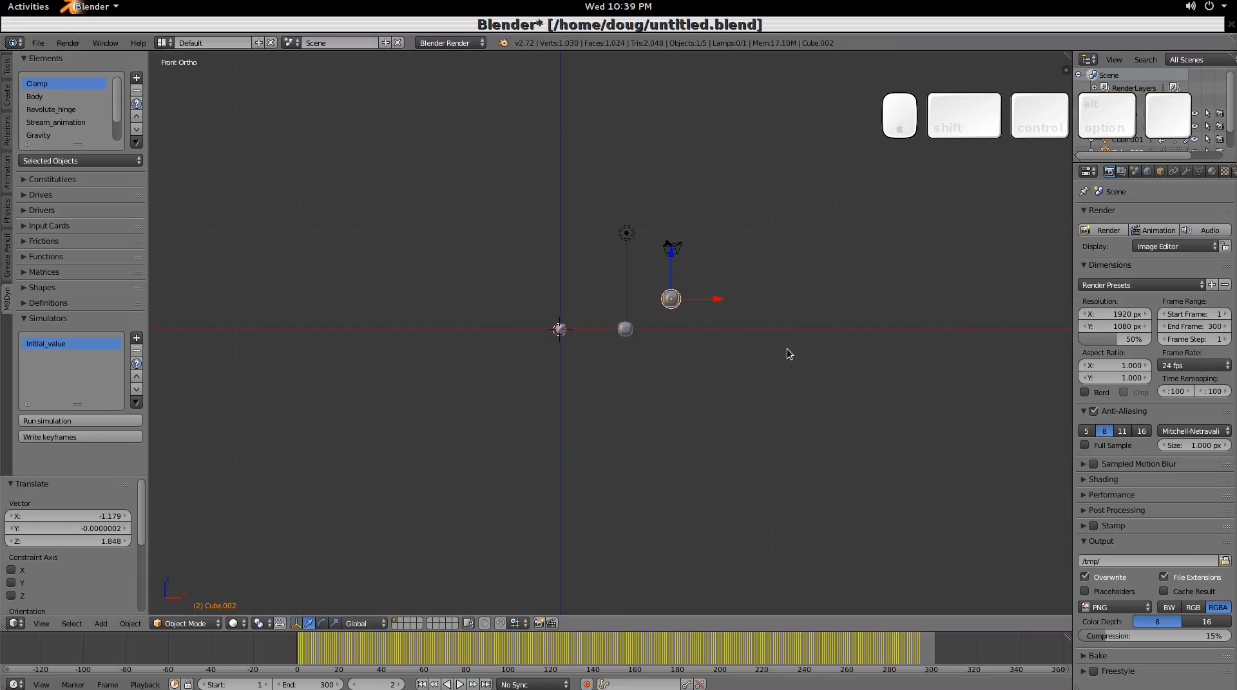
{"action": "key", "text": "alt+a"}
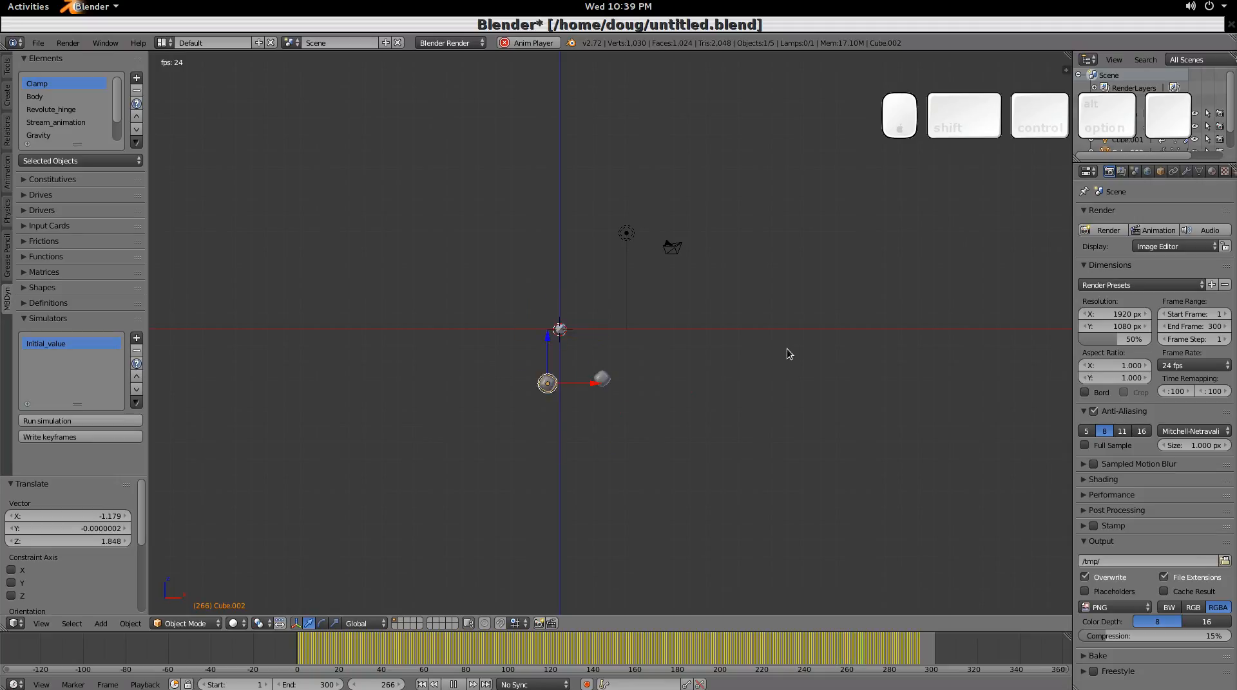
{"action": "key", "text": "Escape"}
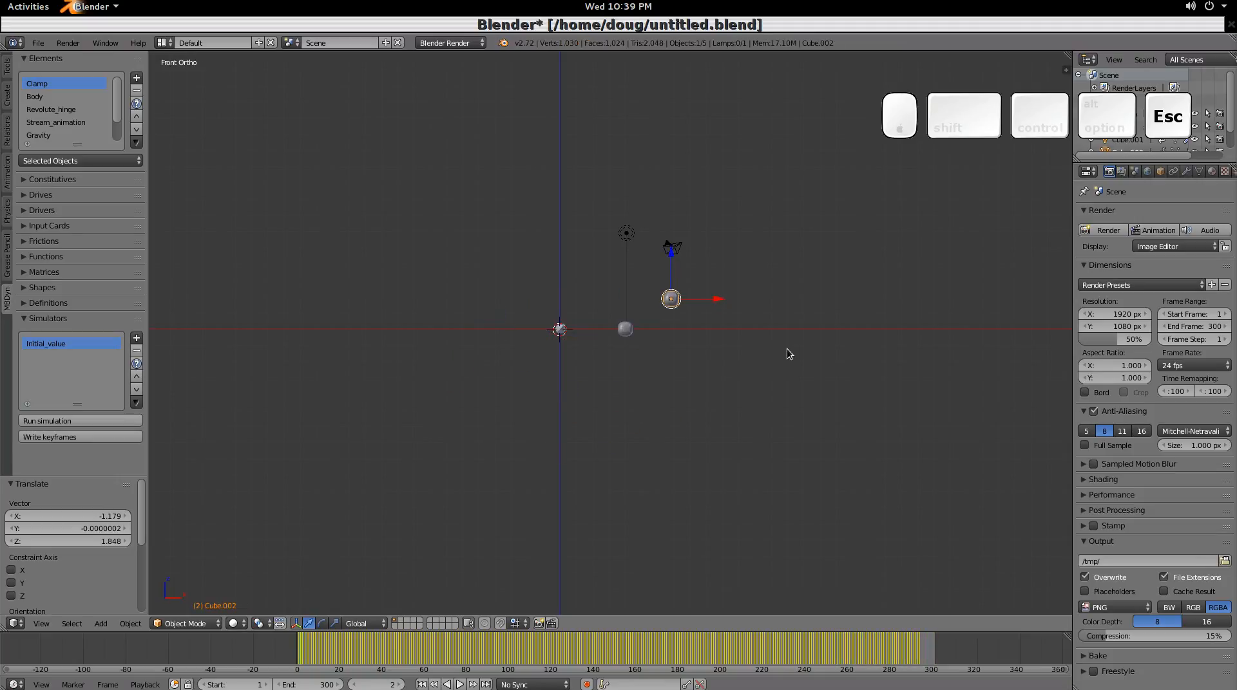
- Plot the X and Z outputs of the inner pendulum body's node over time, examine the curves, and close the plot
{"action": "right_click", "coordinate": [625, 329]}
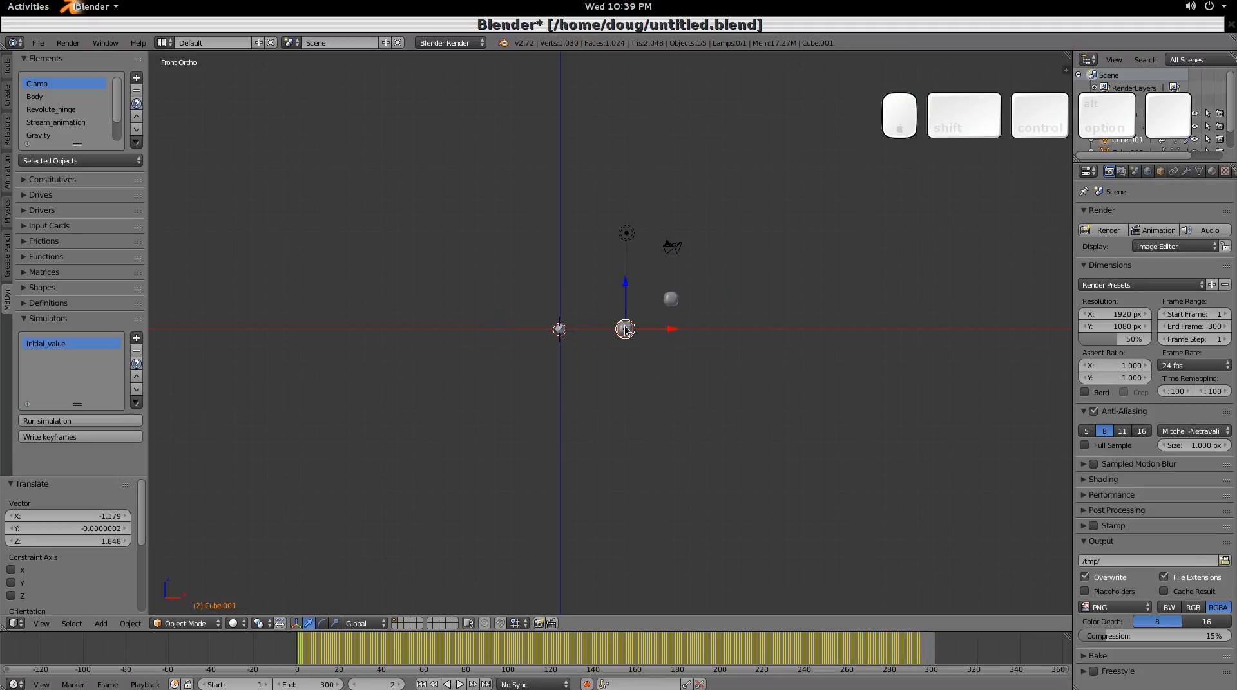
{"action": "left_click", "coordinate": [131, 161]}
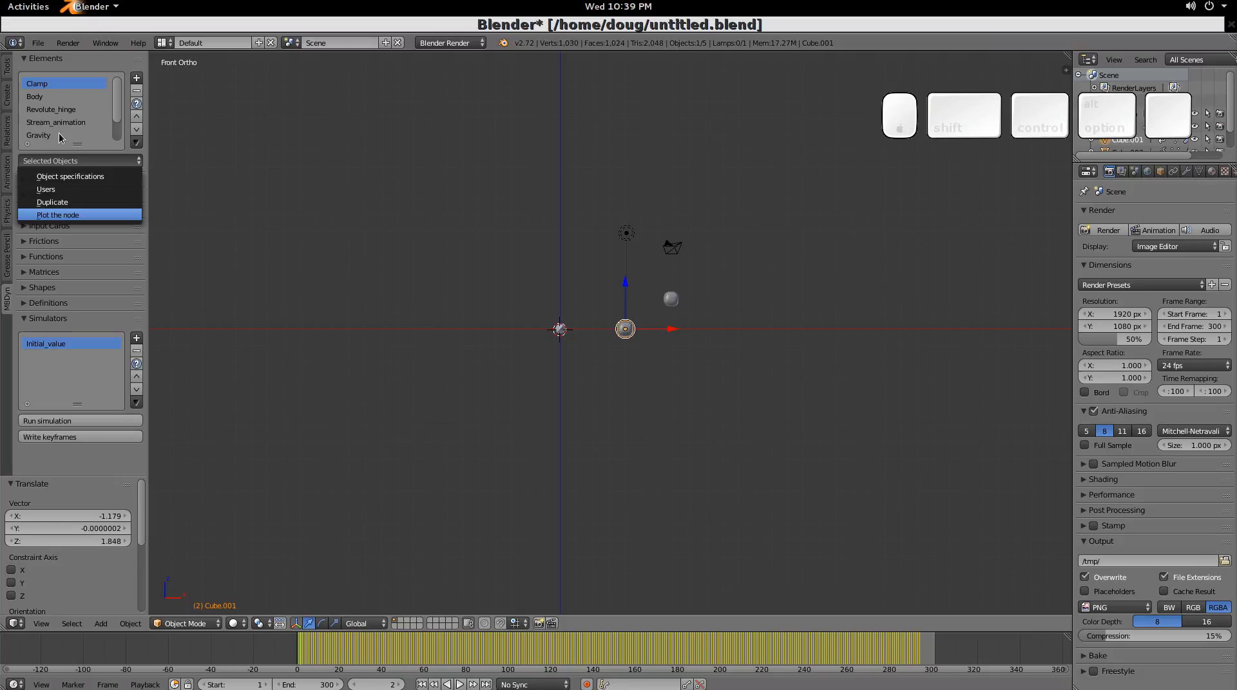
{"action": "left_click", "coordinate": [17, 100]}
{"action": "left_click", "coordinate": [19, 132]}
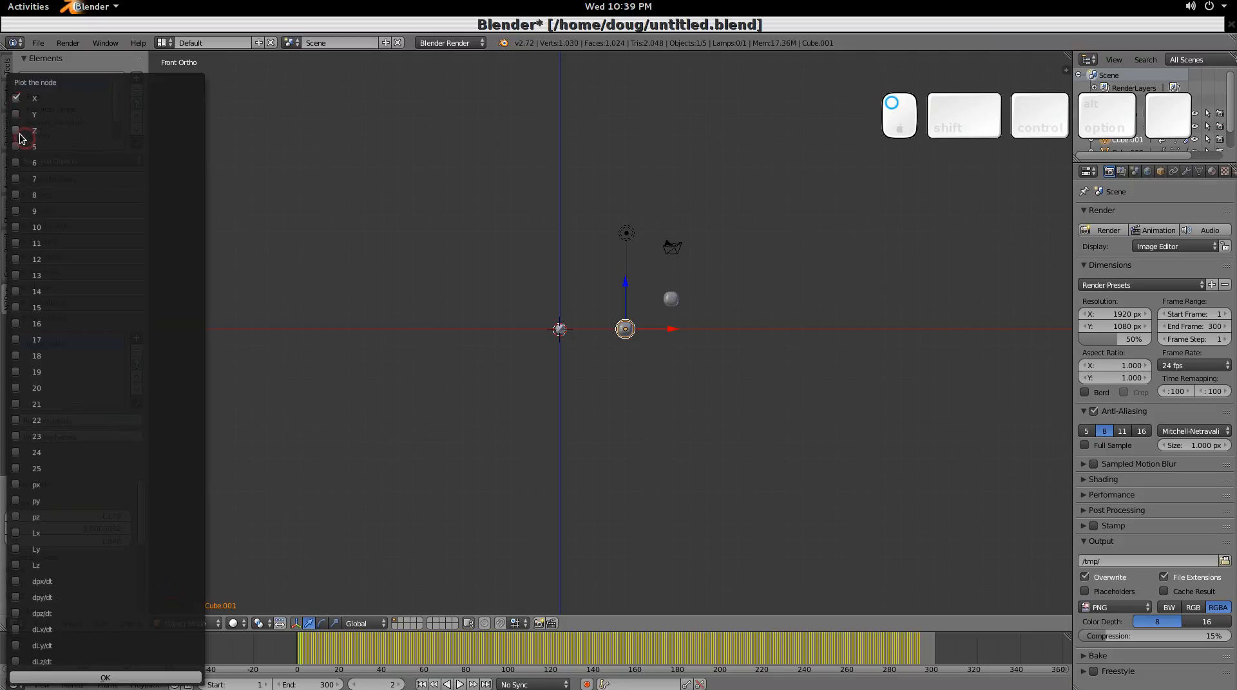
{"action": "left_click", "coordinate": [118, 679]}
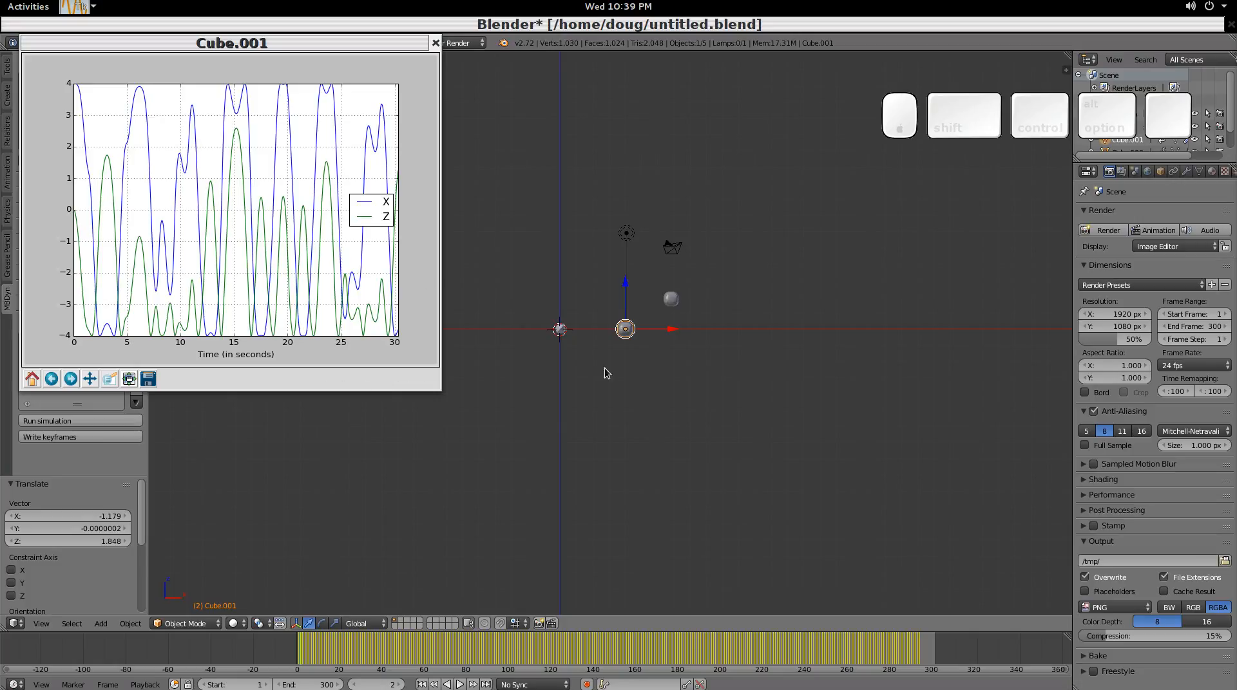
{"action": "left_click", "coordinate": [435, 44]}
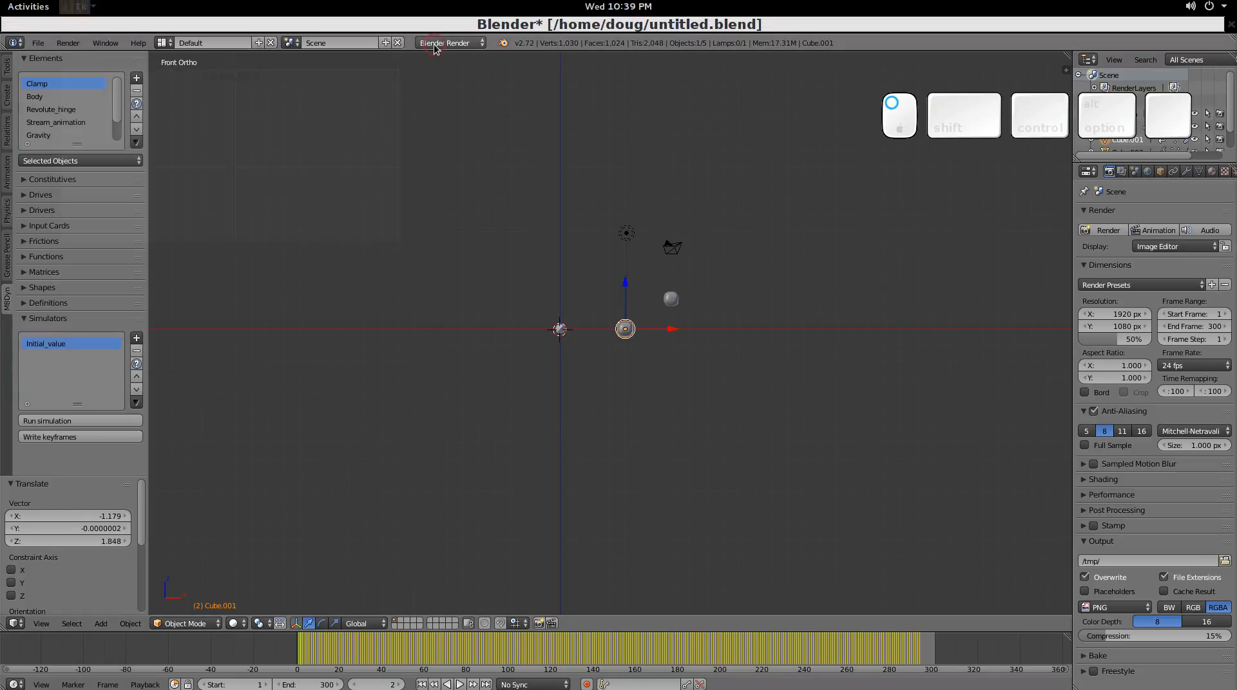
- Plot the Ay output of the Revolute_hinge.001 joint between the inner and outer bodies, examine the curve, and close the plot
{"action": "left_click", "coordinate": [53, 110]}
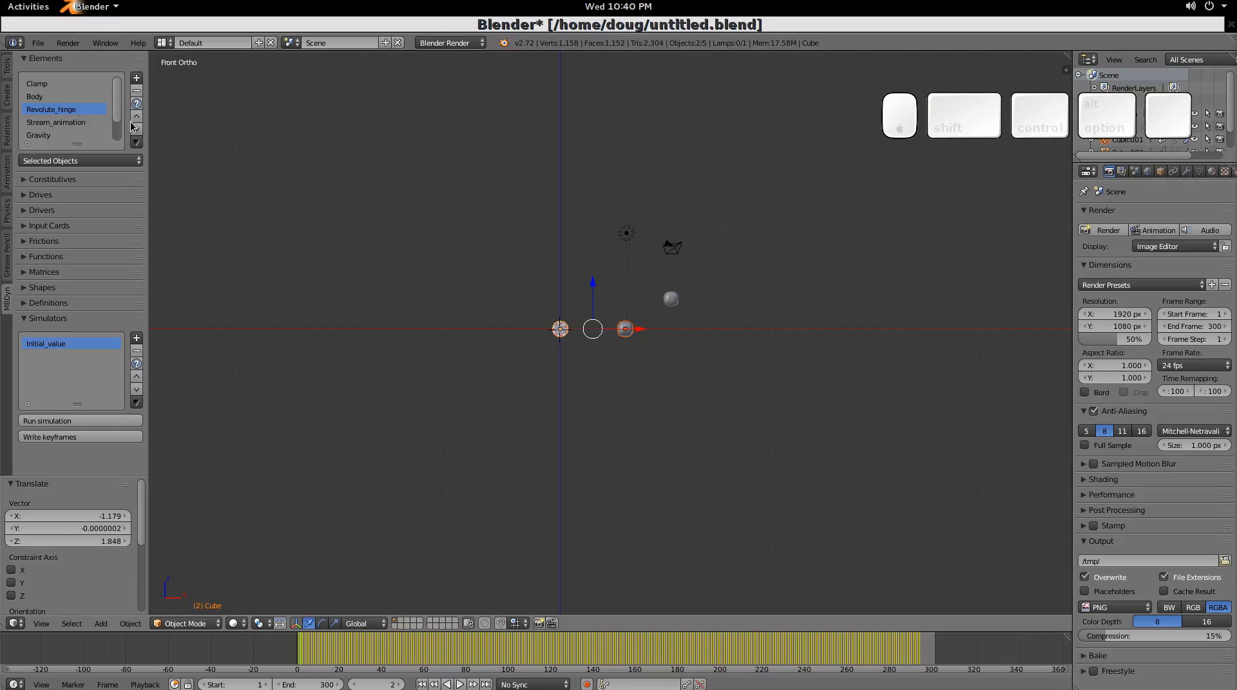
{"action": "left_click_drag", "start_coordinate": [116, 108], "coordinate": [111, 139]}
{"action": "left_click", "coordinate": [63, 138]}
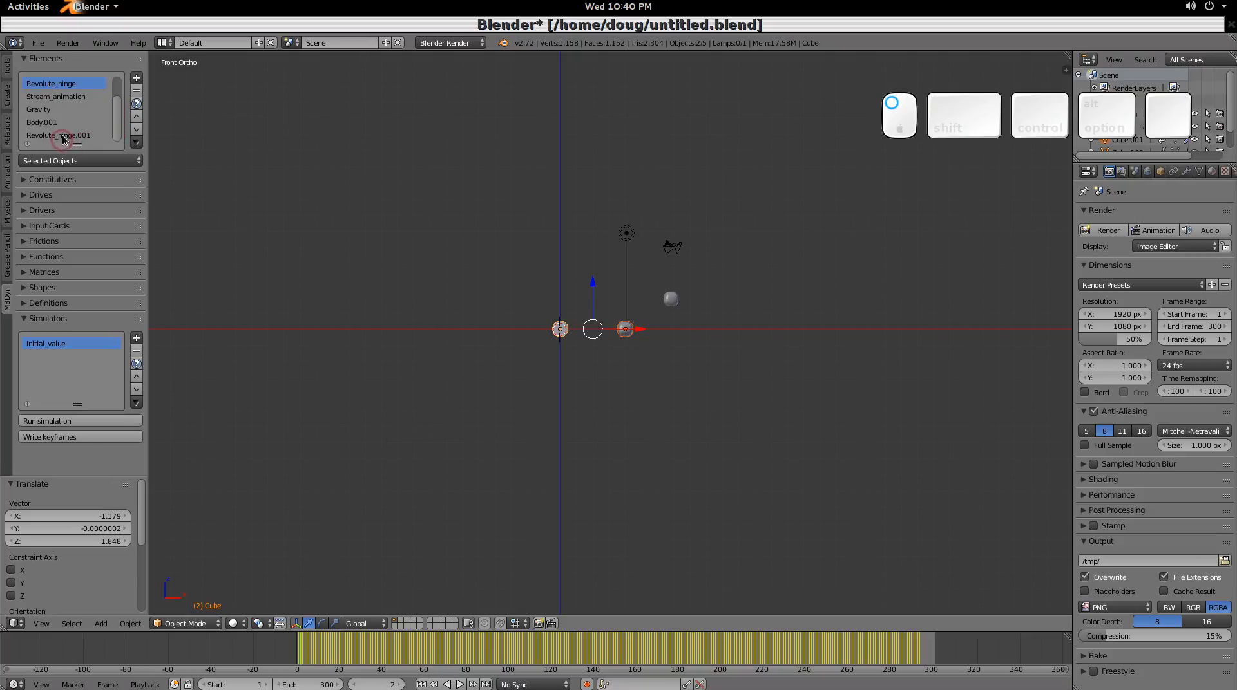
{"action": "left_click", "coordinate": [139, 143]}
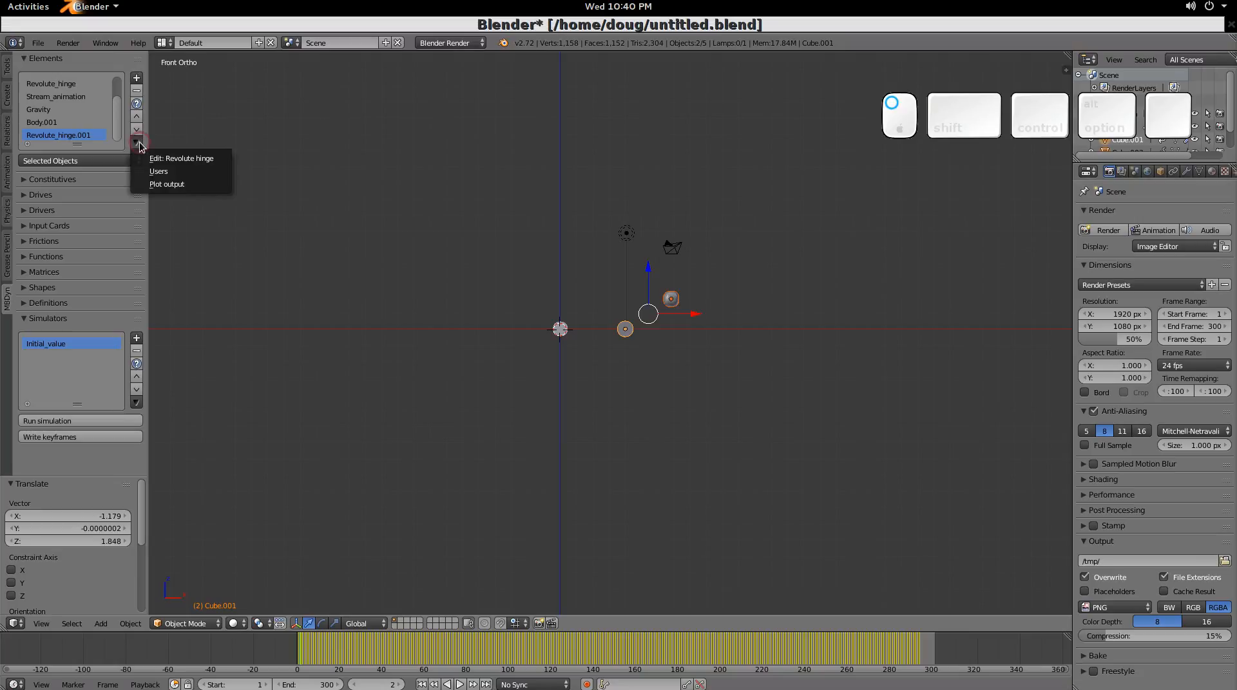
{"action": "left_click", "coordinate": [180, 185]}
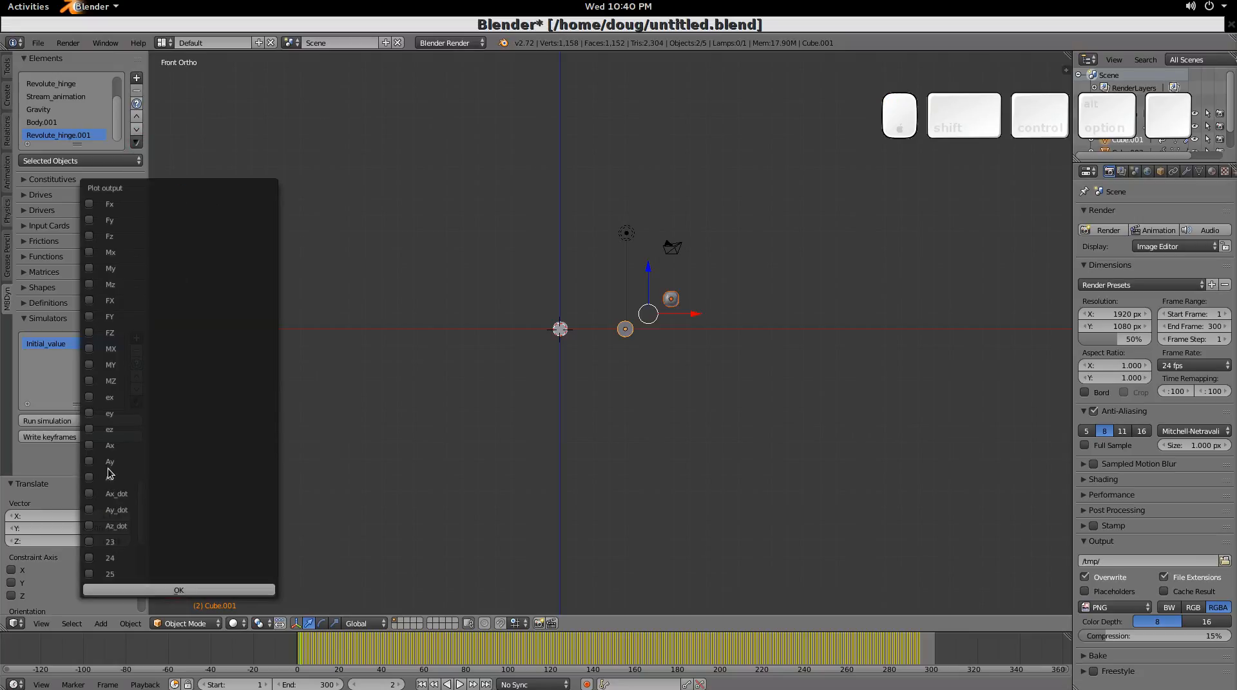
{"action": "left_click", "coordinate": [89, 462]}
{"action": "left_click", "coordinate": [195, 591]}
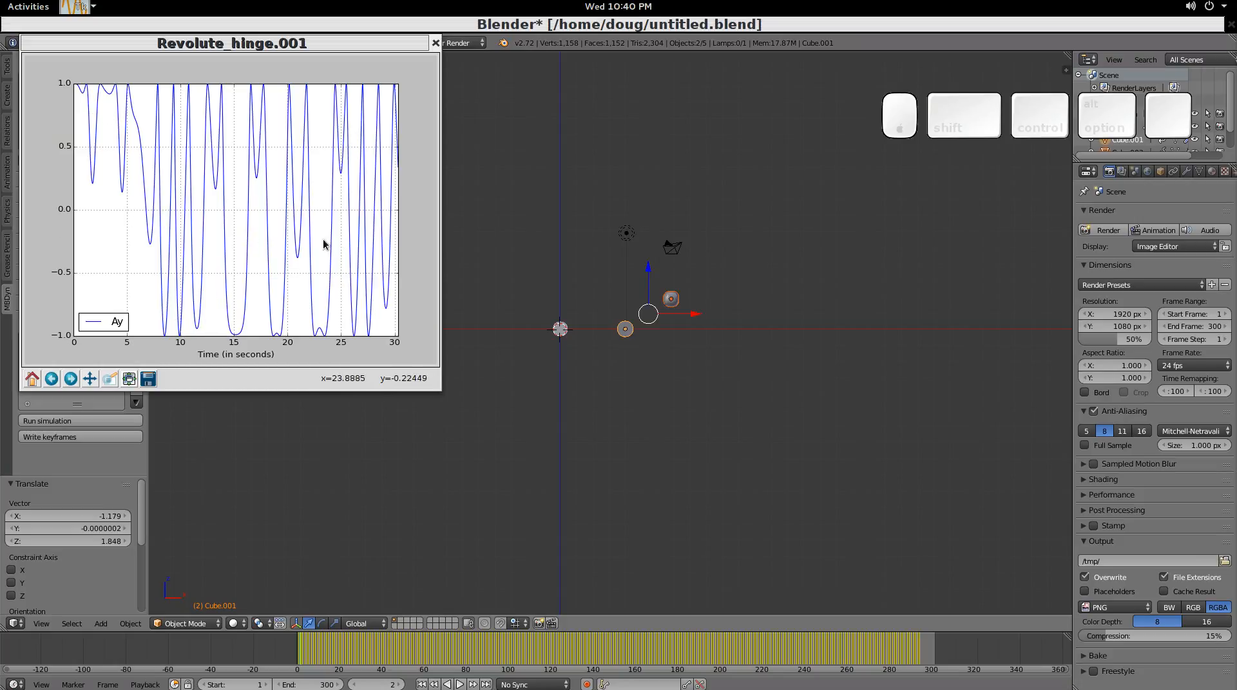
{"action": "left_click", "coordinate": [436, 43]}
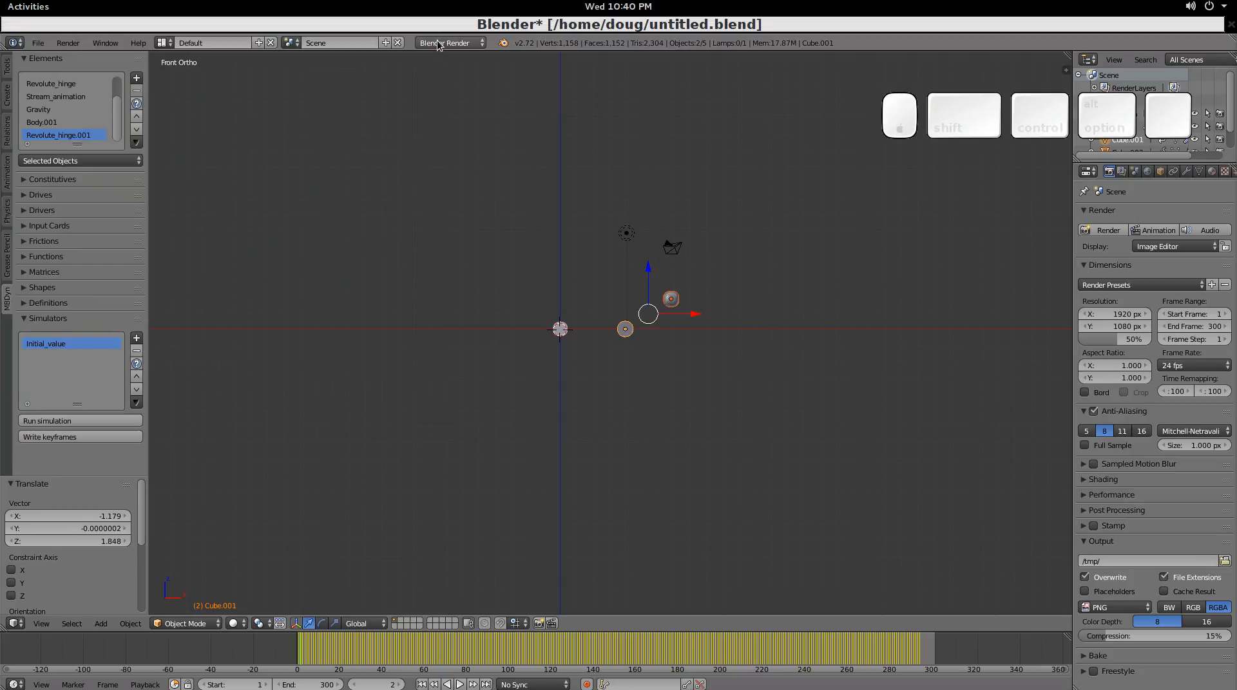
{"action": "middle_click_drag", "start_coordinate": [556, 281], "coordinate": [593, 324]}
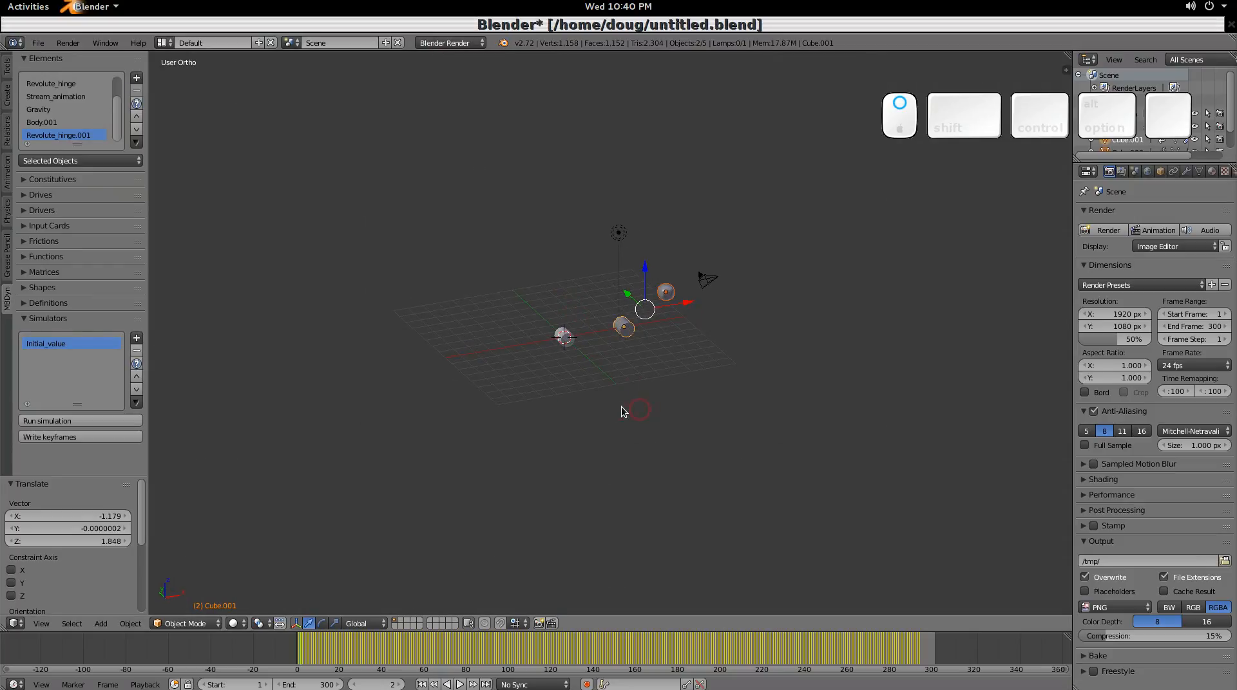